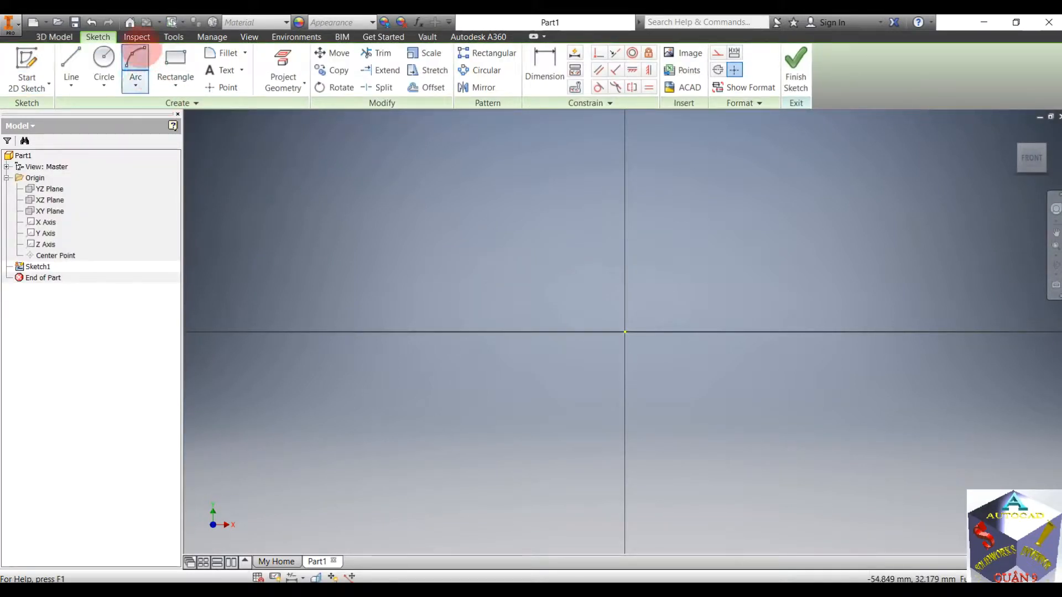
- Sketch a two-point center rectangle about 43 mm wide, centered on the origin
left_click(175, 85)
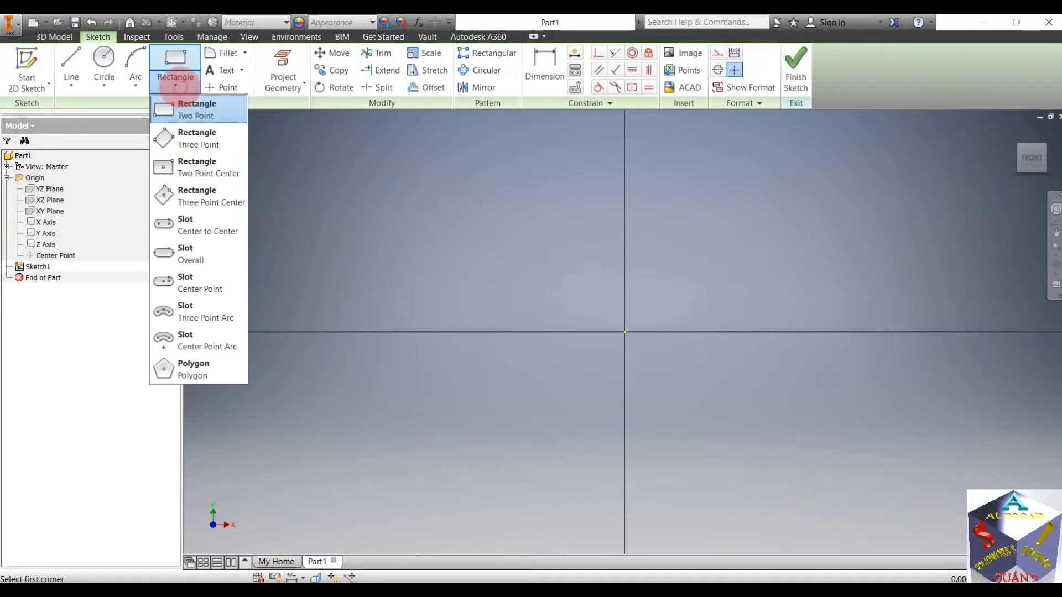
left_click(164, 166)
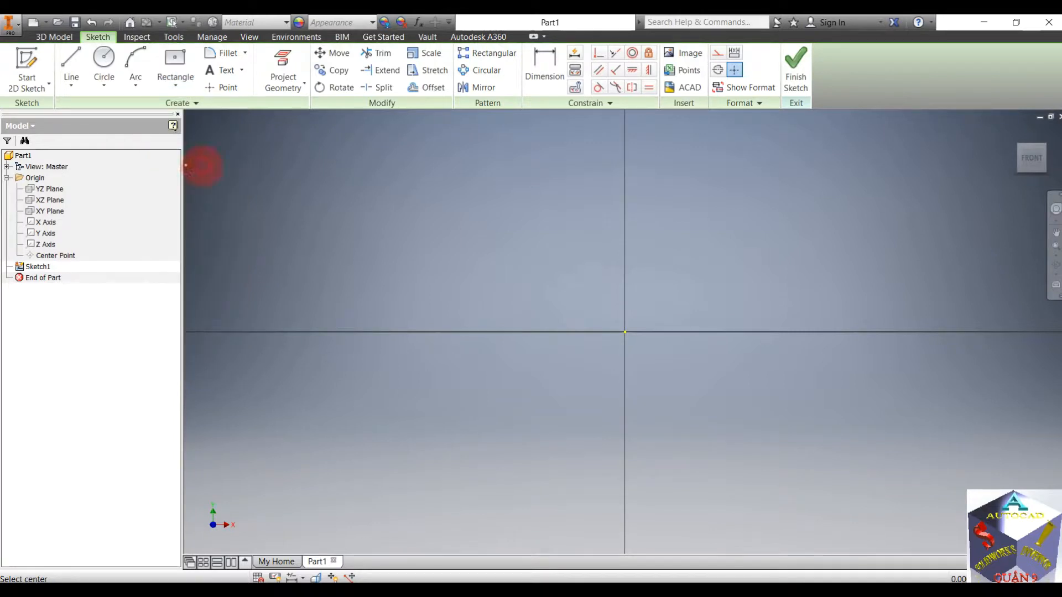
left_click(625, 332)
left_click(817, 409)
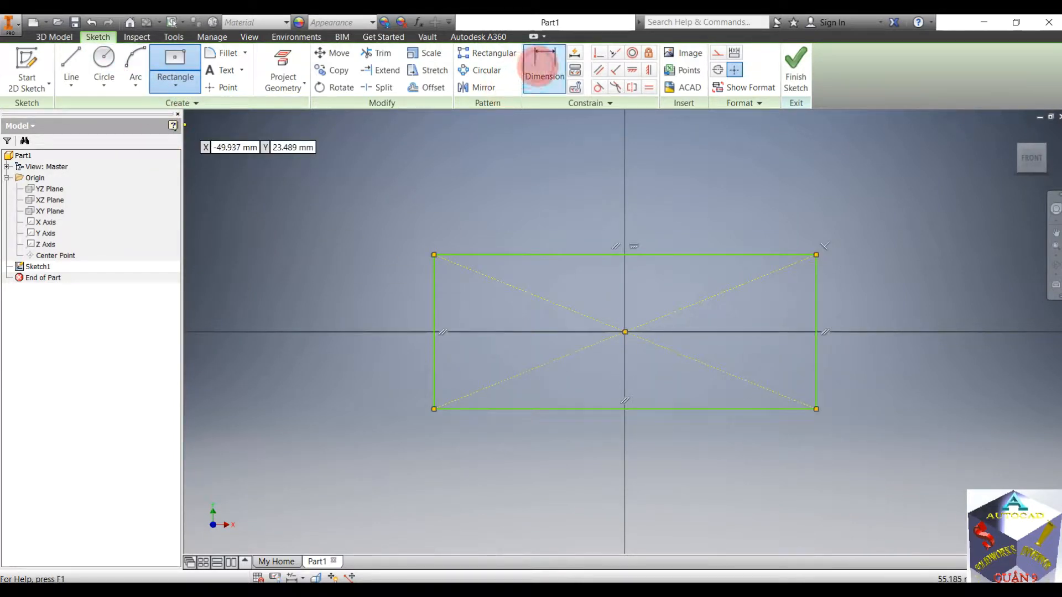
- Check the Base drawing in Word and dimension the rectangle's horizontal width as 90 mm
left_click(544, 69)
left_click(538, 254)
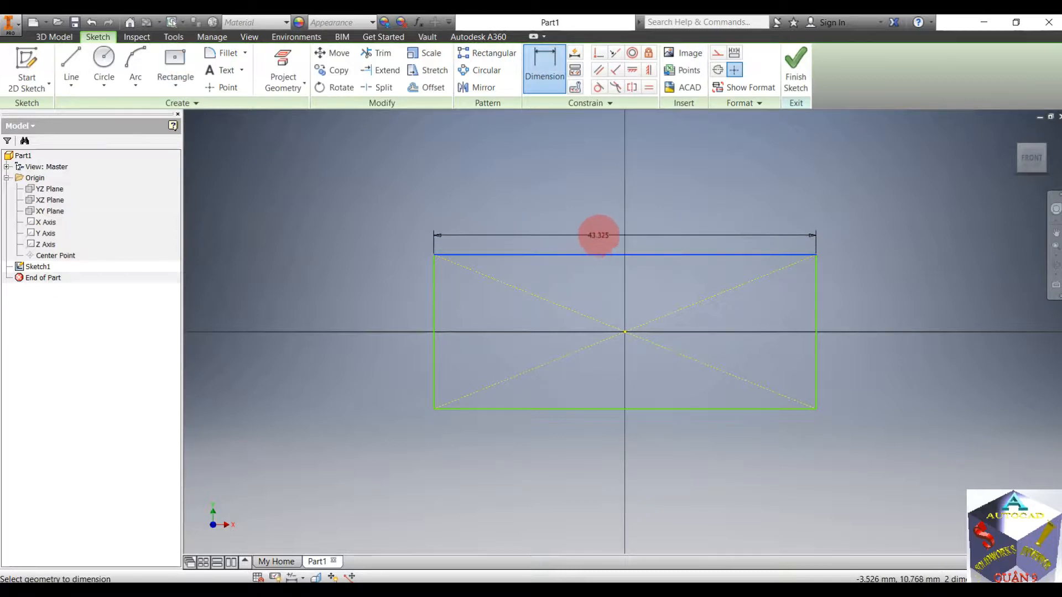
left_click(622, 235)
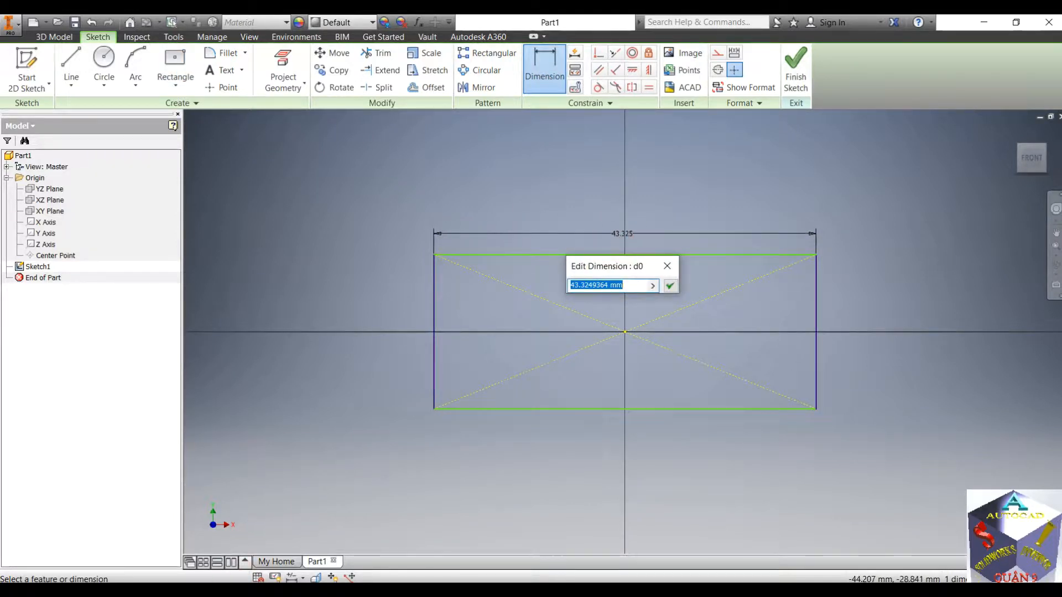
left_click(235, 594)
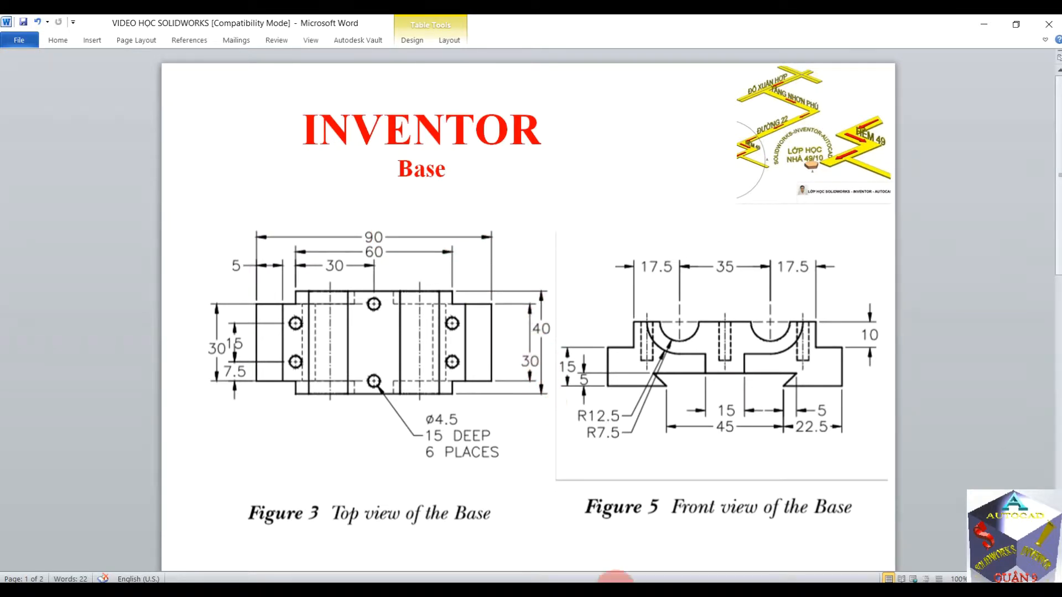
left_click(416, 590)
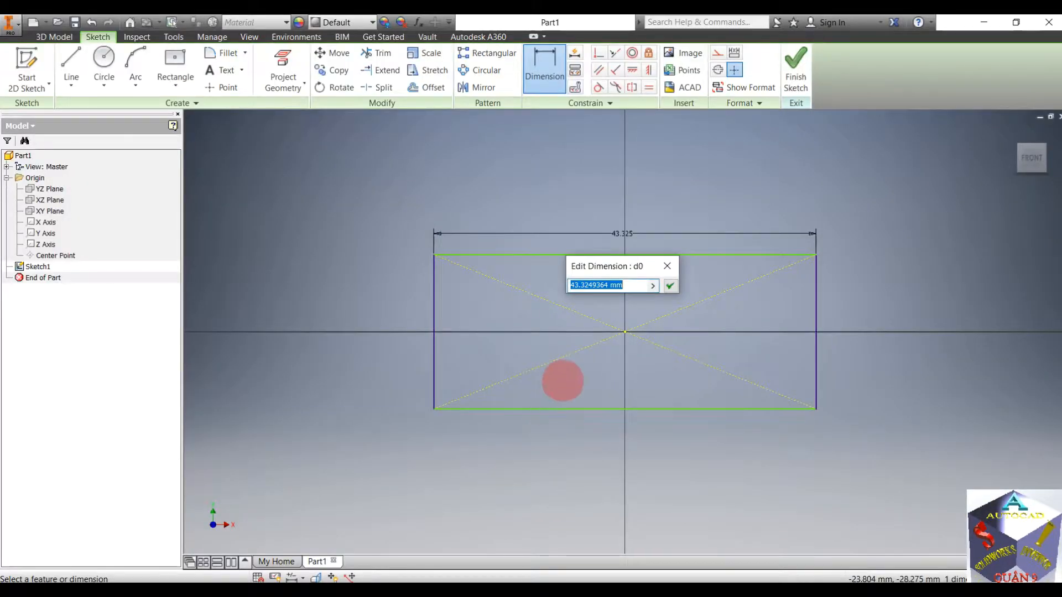
type("90")
key("Return")
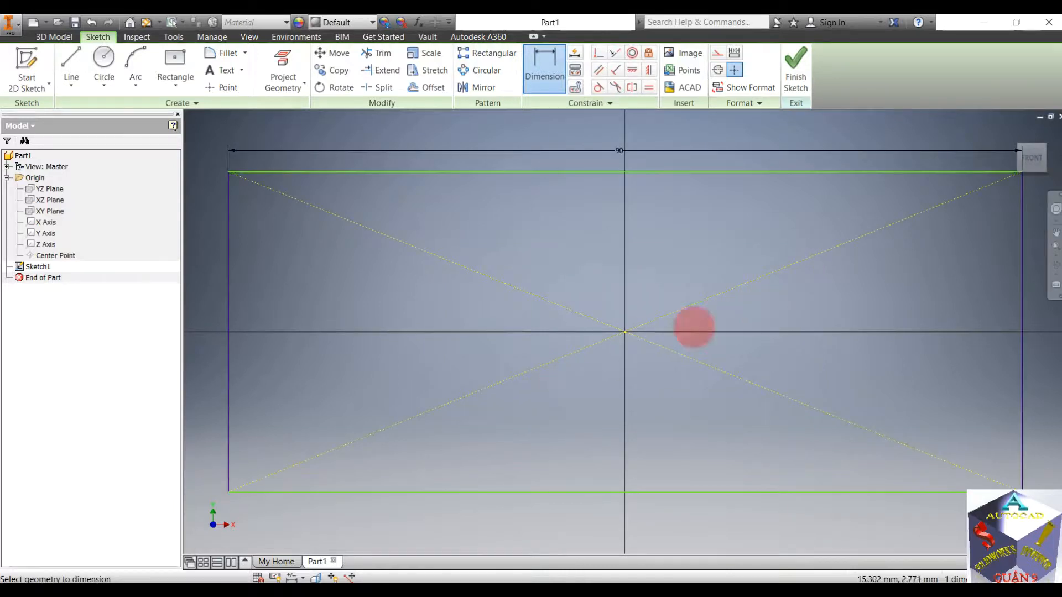
- Dimension the rectangle's vertical side as 40 mm and finish the sketch
scroll(601, 331, "down", 2)
left_click(851, 302)
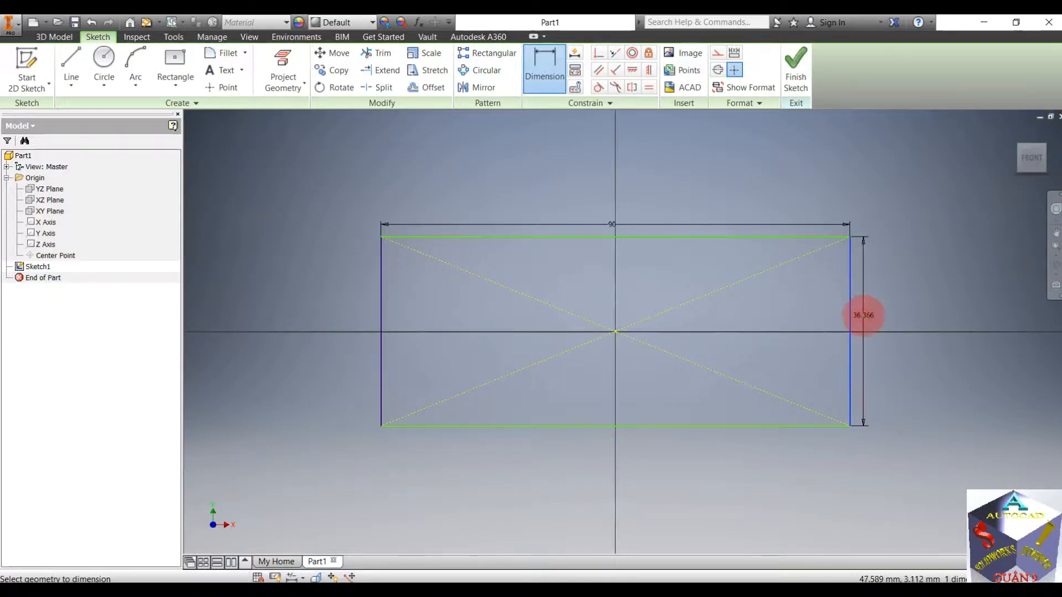
left_click(874, 326)
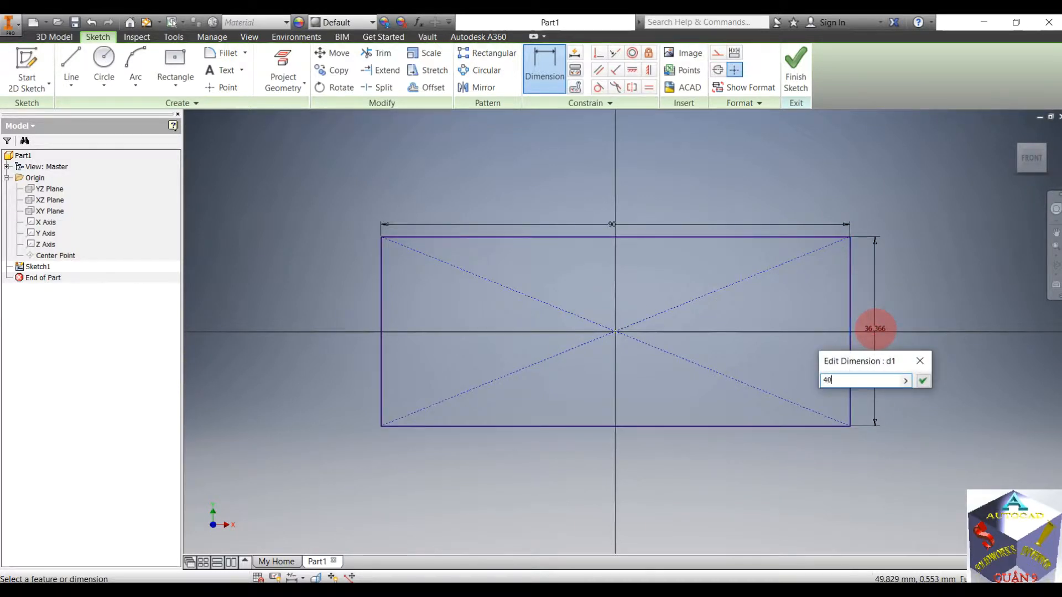
key("Return")
left_click(797, 66)
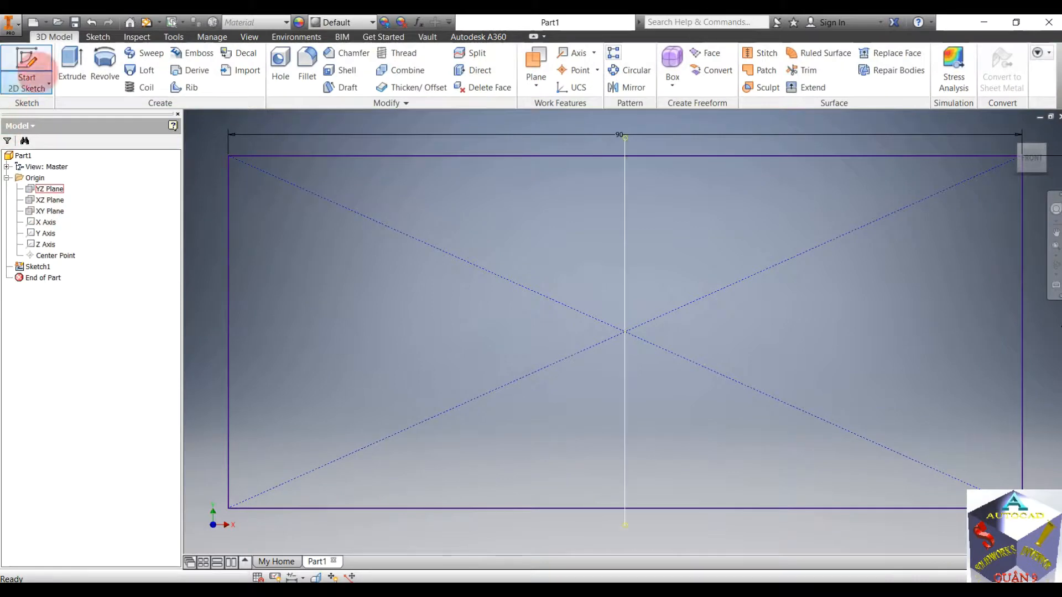
- Extrude the rectangle by 10+15 mm into a solid block, checking the heights in the Word drawing
left_click(72, 62)
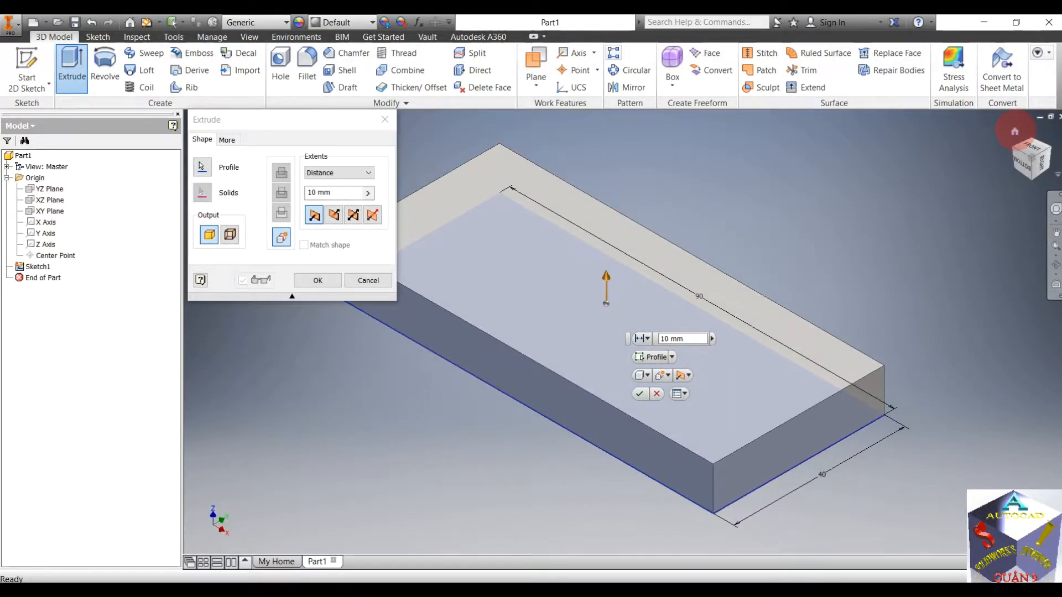
left_click(227, 595)
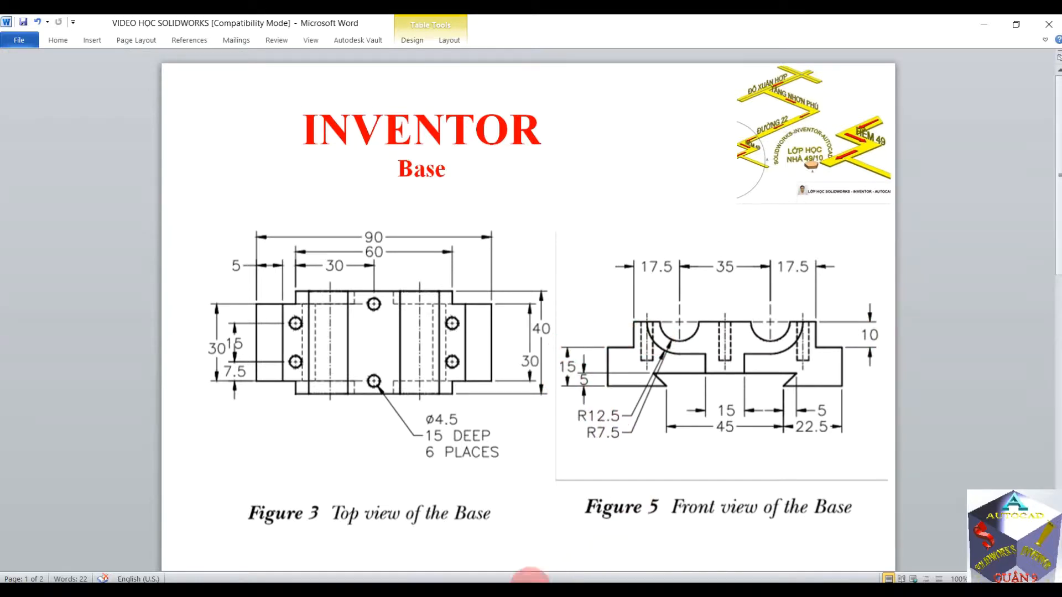
left_click(386, 594)
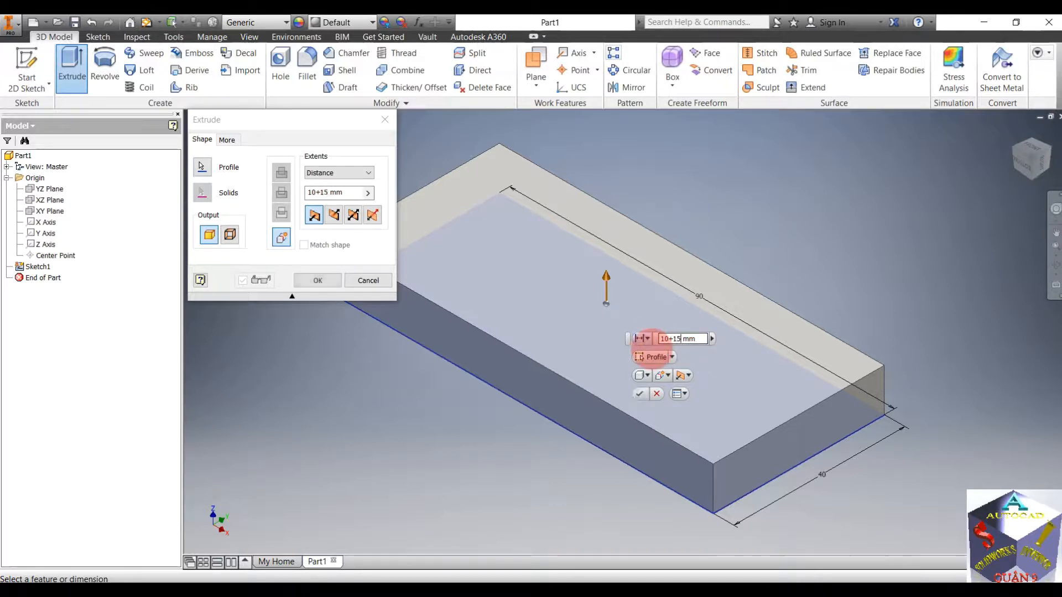
key("Return")
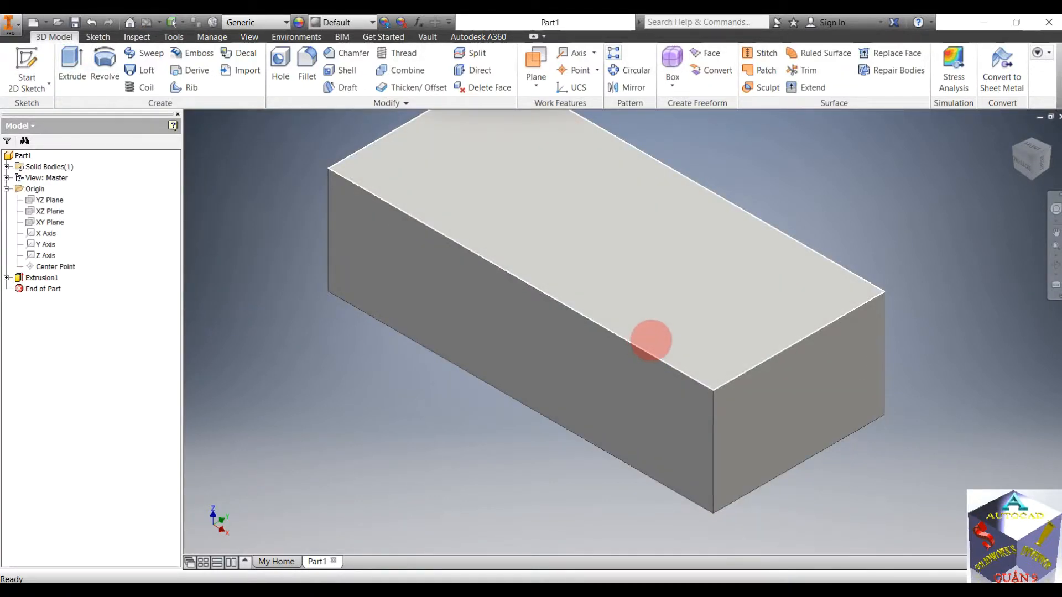
- Review the Base drawing in Word and start a new sketch on the block's long front face
left_click(224, 592)
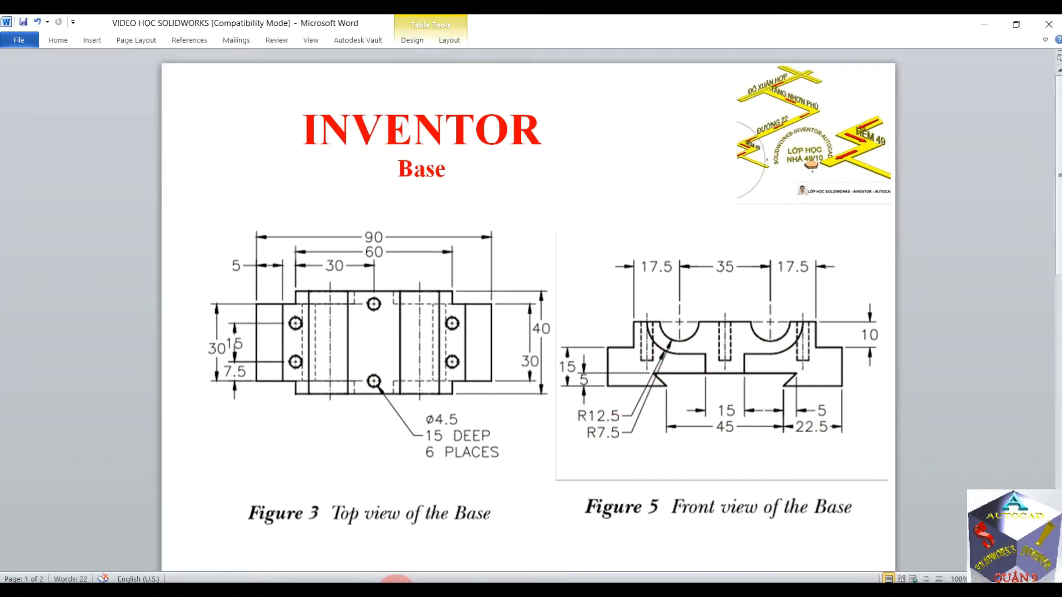
left_click(397, 583)
left_click(580, 357)
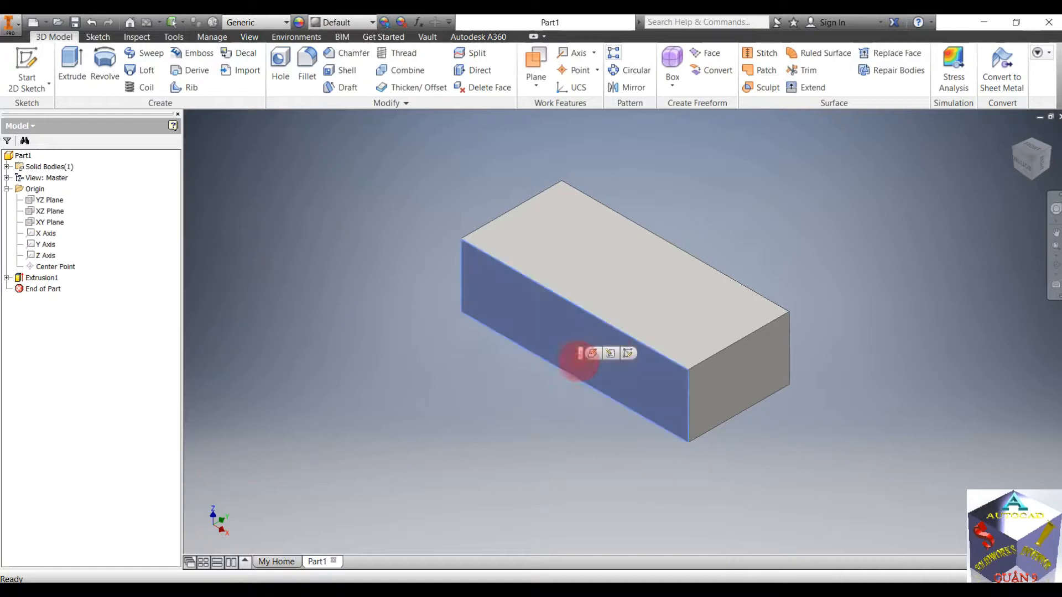
left_click(628, 353)
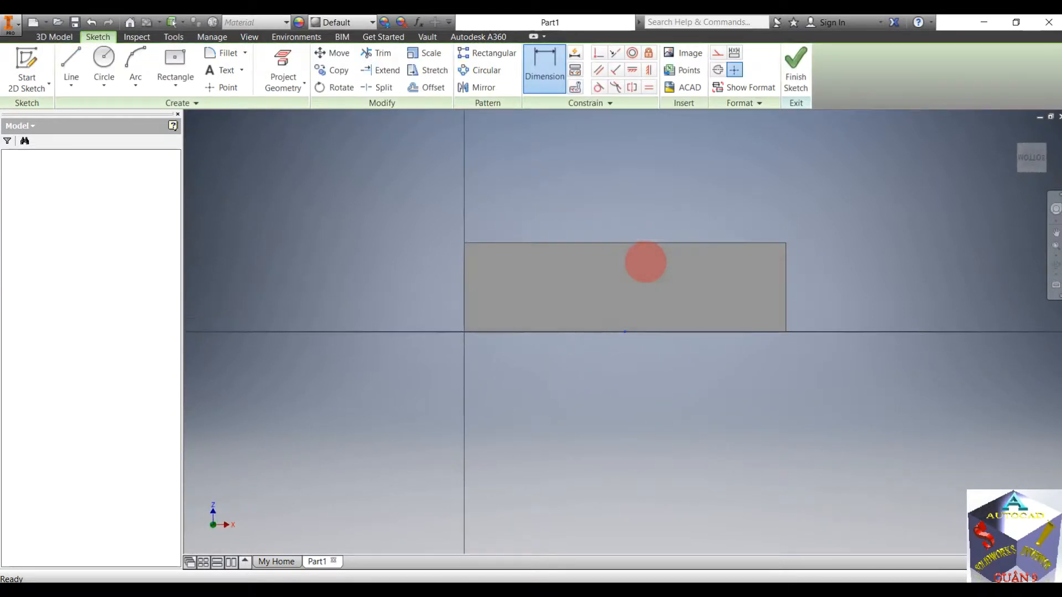
- Sketch two circles centered on the face's top edge, the left about 17 mm in diameter and the right one larger
left_click(105, 60)
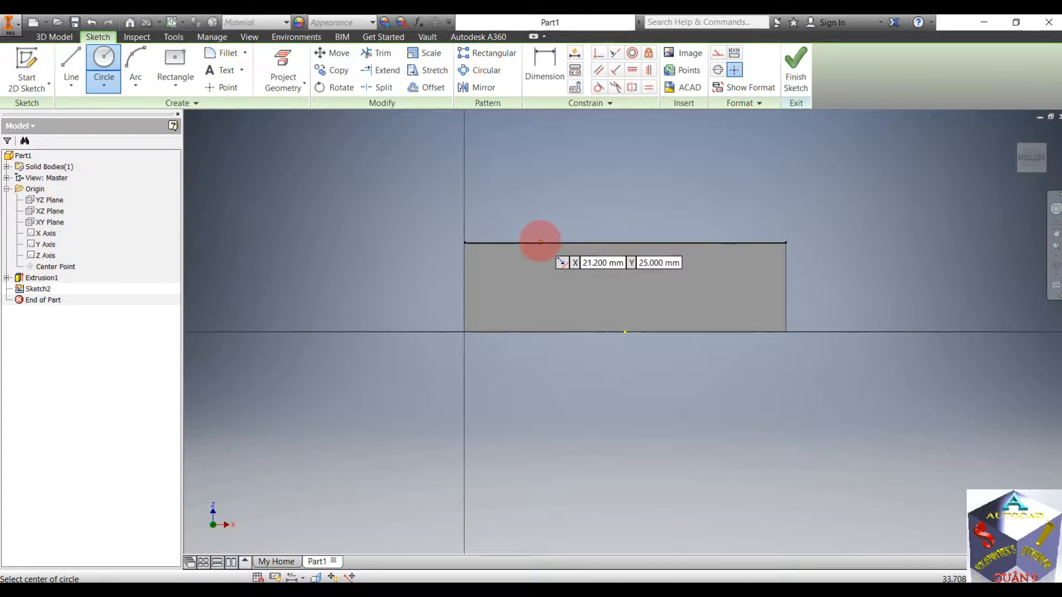
left_click(542, 242)
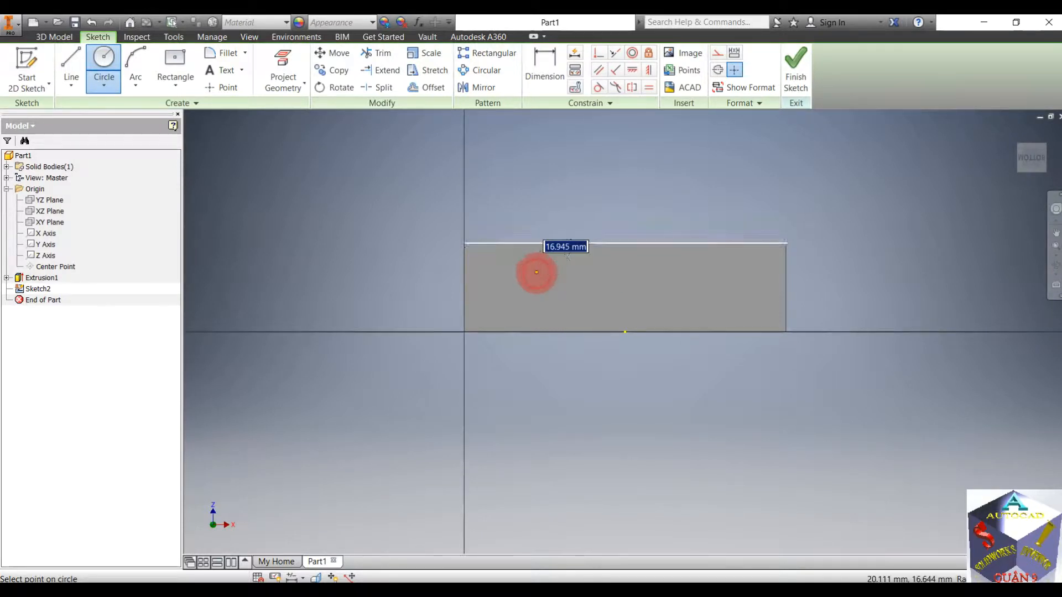
left_click(537, 273)
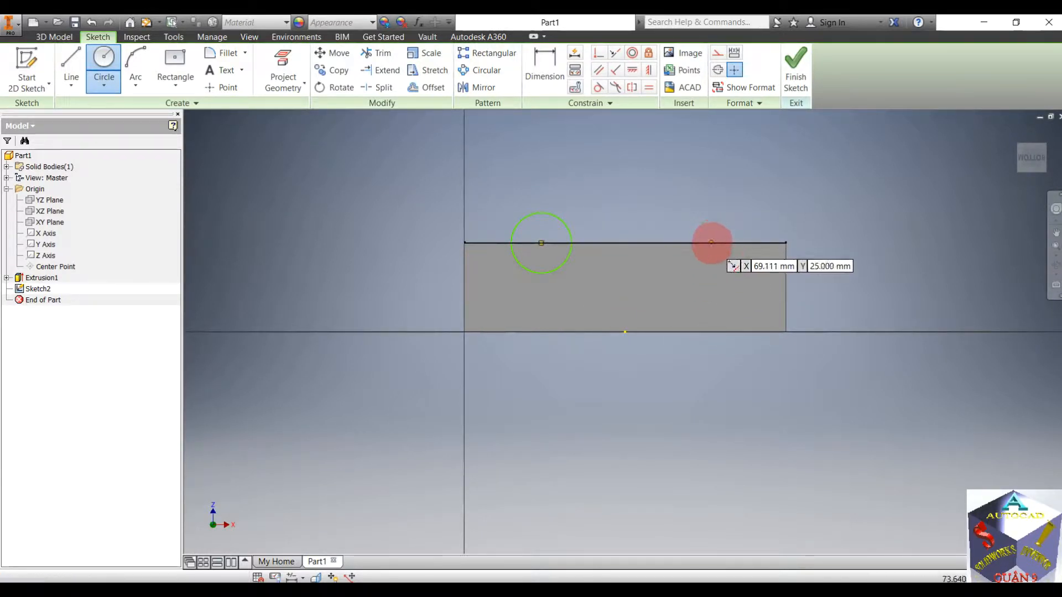
left_click(711, 242)
left_click(709, 284)
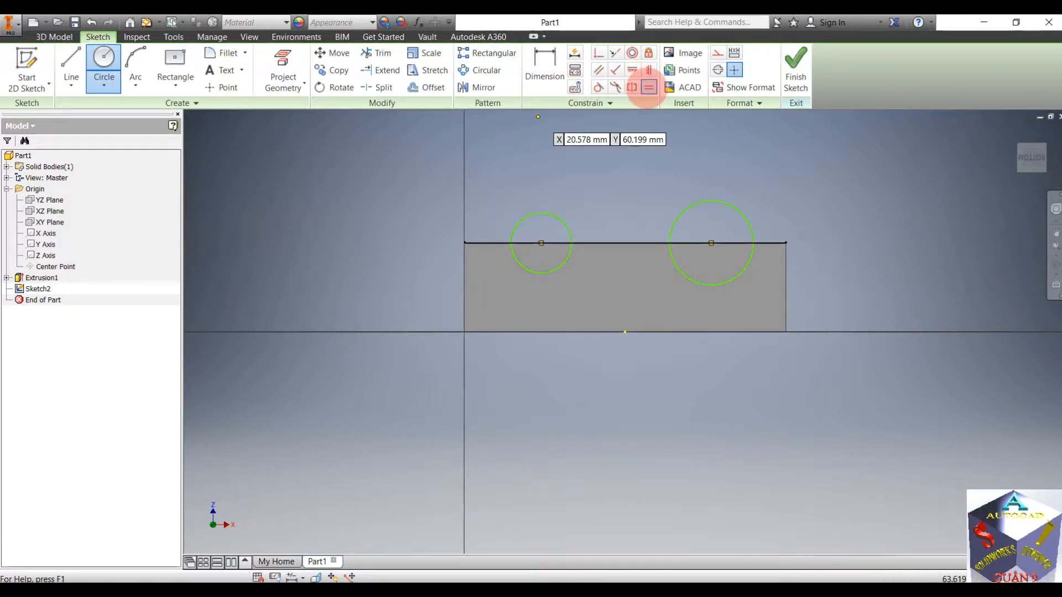
left_click(649, 87)
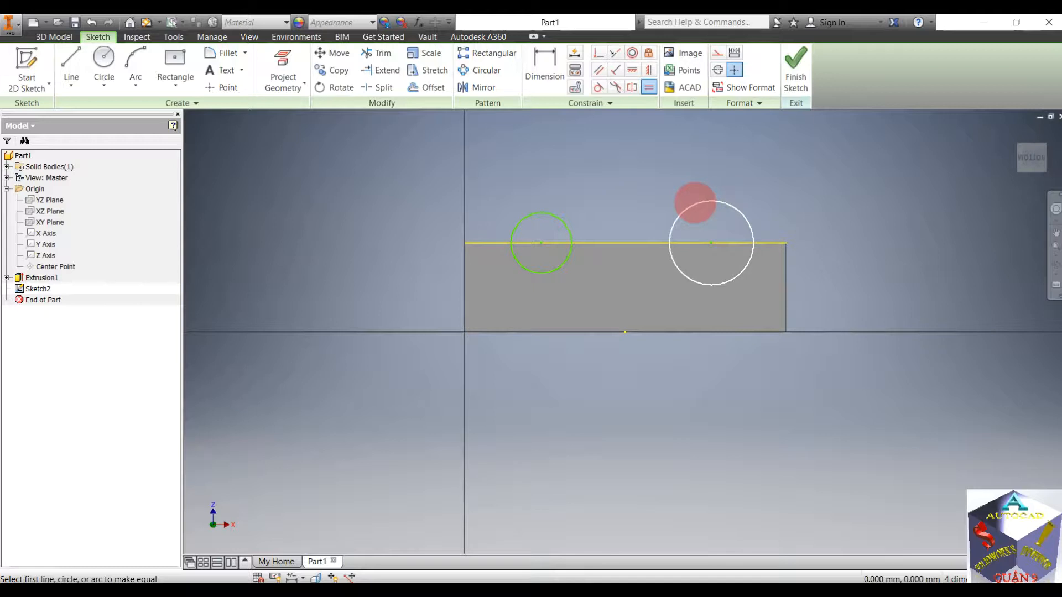
key("ctrl+z")
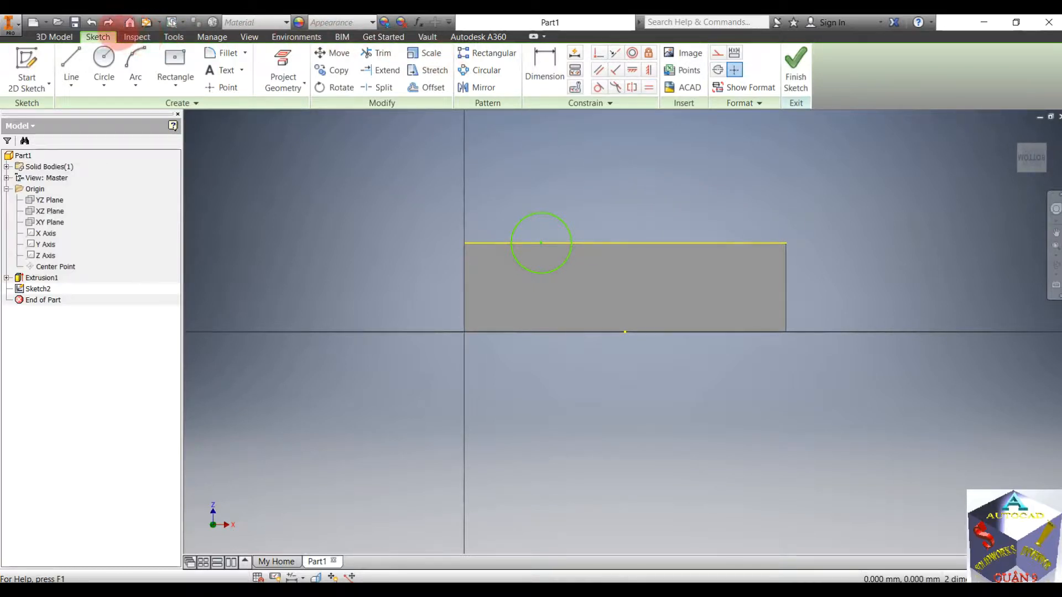
left_click(109, 22)
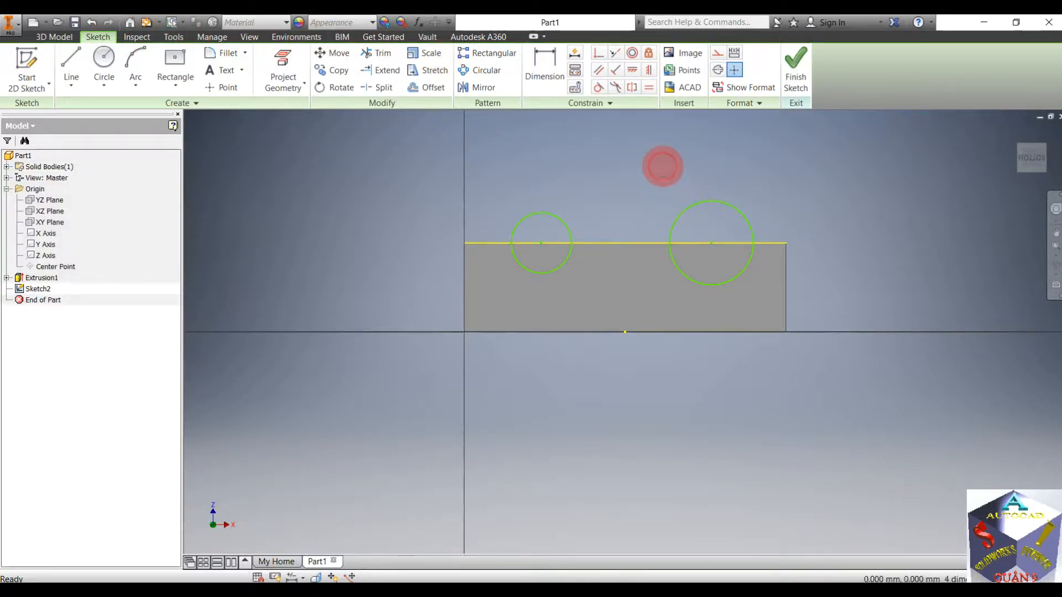
- Apply an Equal constraint between the right and left circles and exit the constraint command
left_click(649, 87)
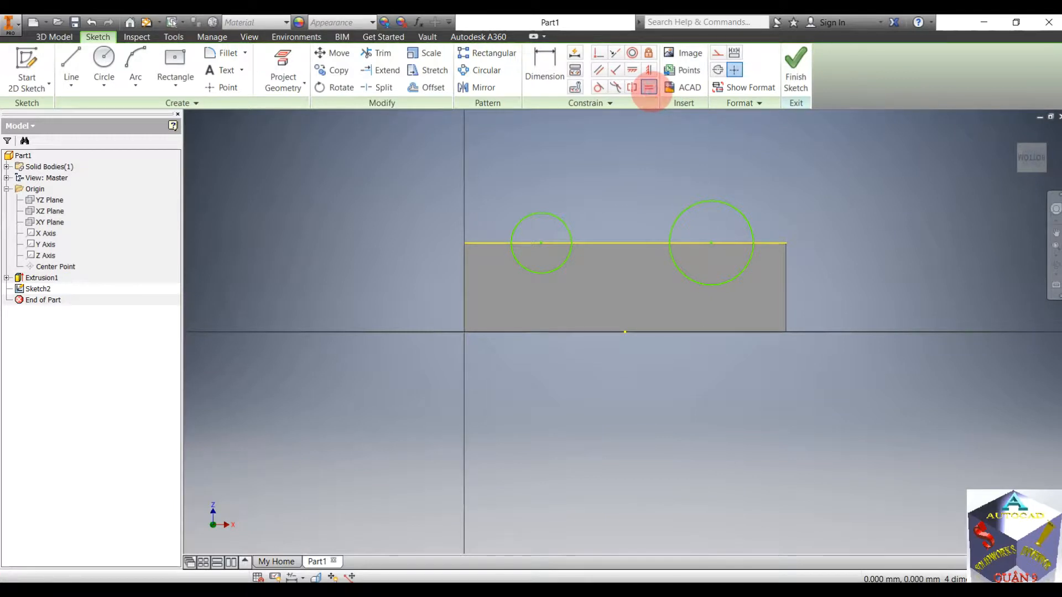
left_click(687, 210)
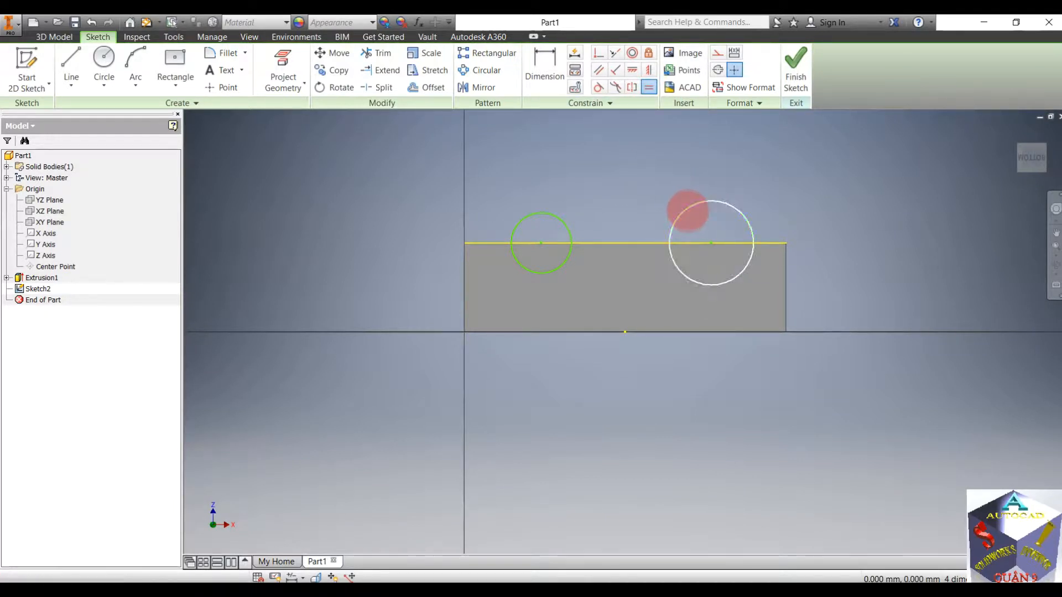
left_click(565, 226)
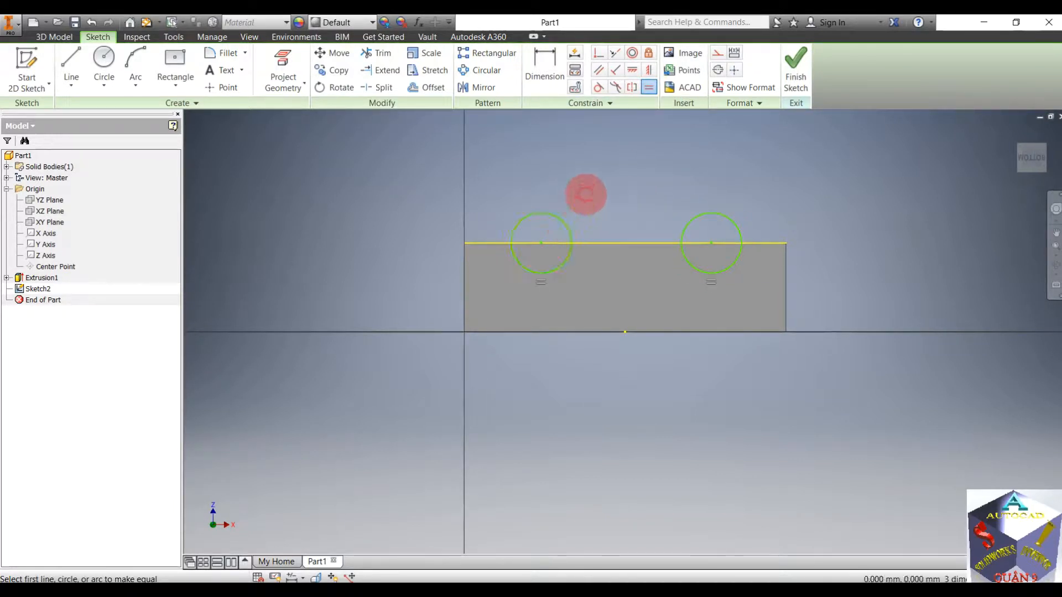
right_click(622, 182)
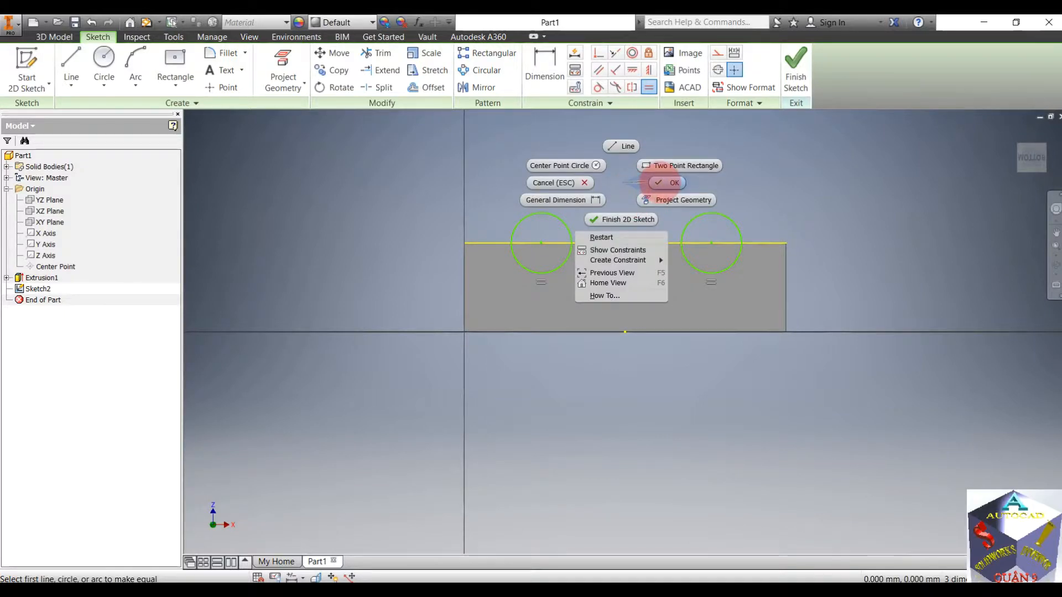
left_click(661, 181)
- Check the front view in Word and dimension the horizontal distance between the two circles as 35 mm
left_click(244, 580)
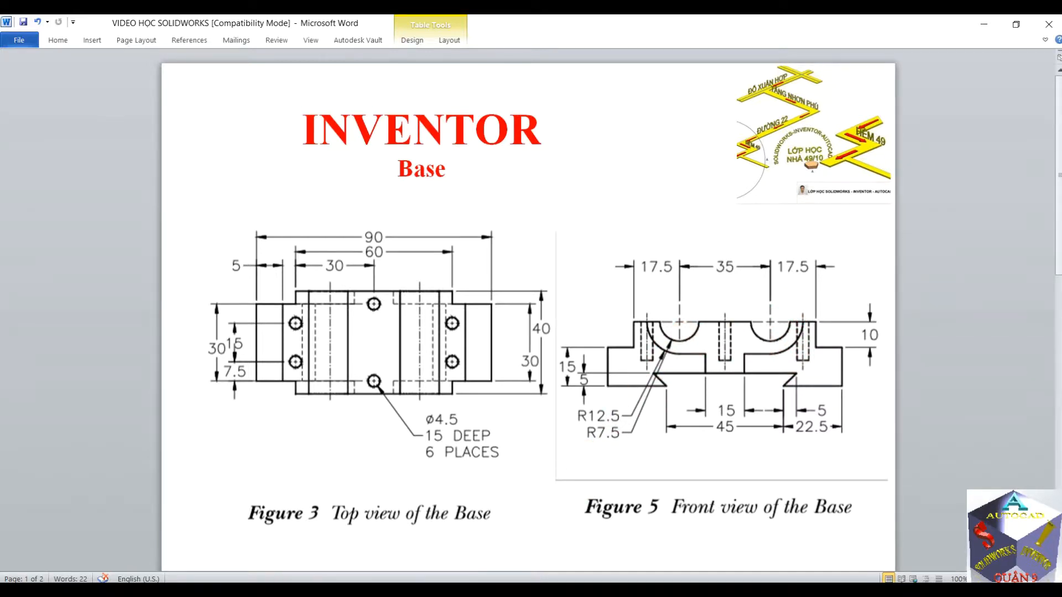
key("alt+Tab")
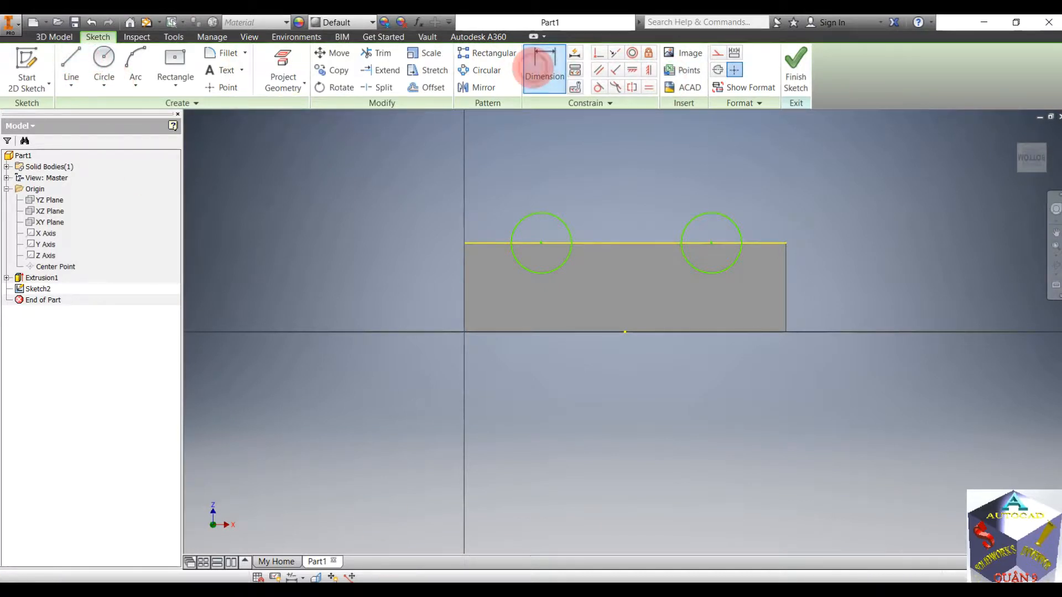
left_click(535, 69)
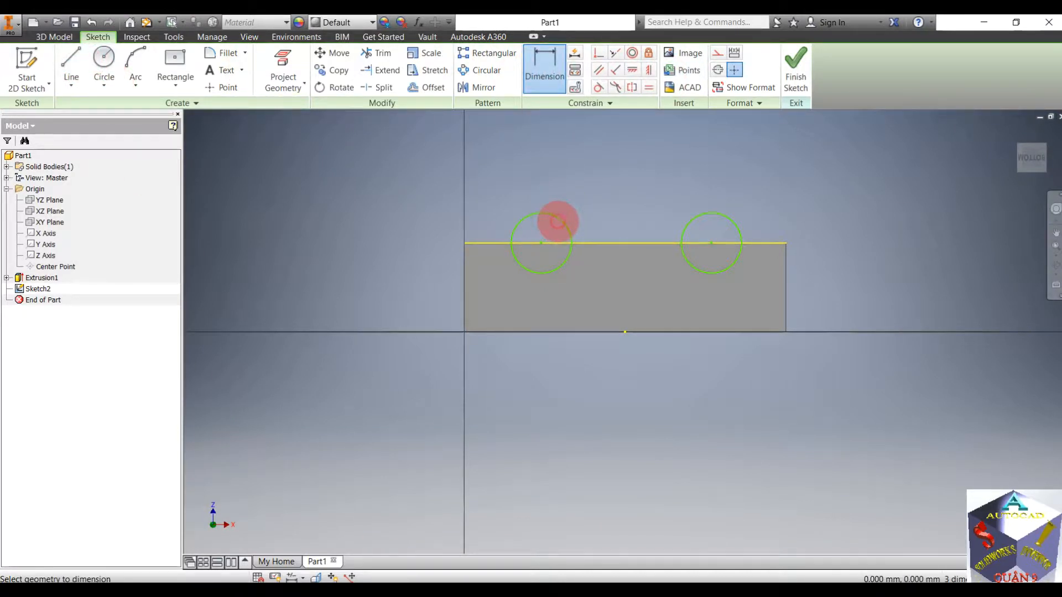
left_click(557, 220)
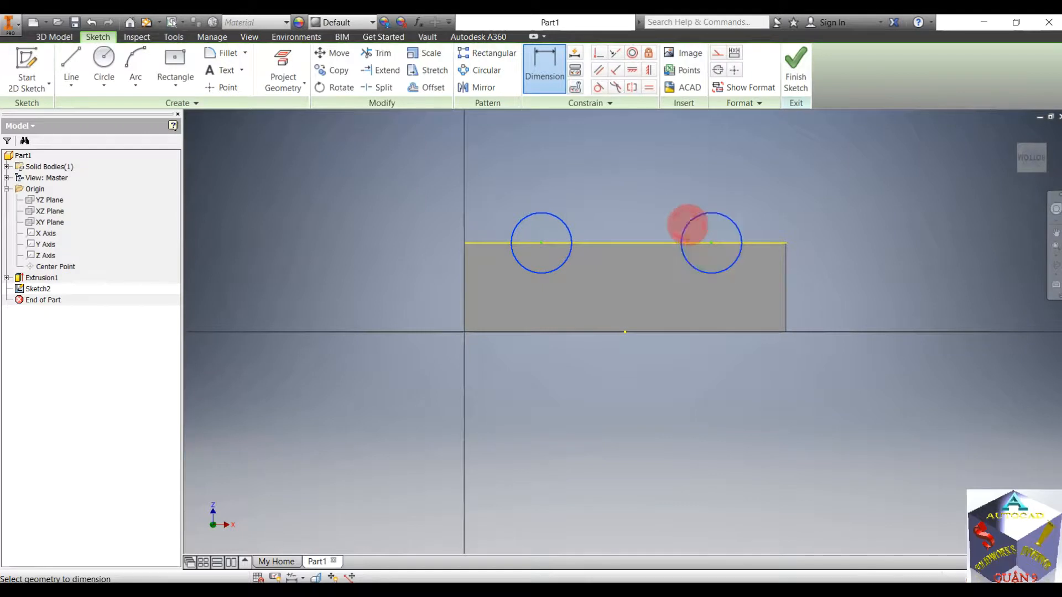
left_click(687, 228)
left_click(643, 208)
type("35")
key("Return")
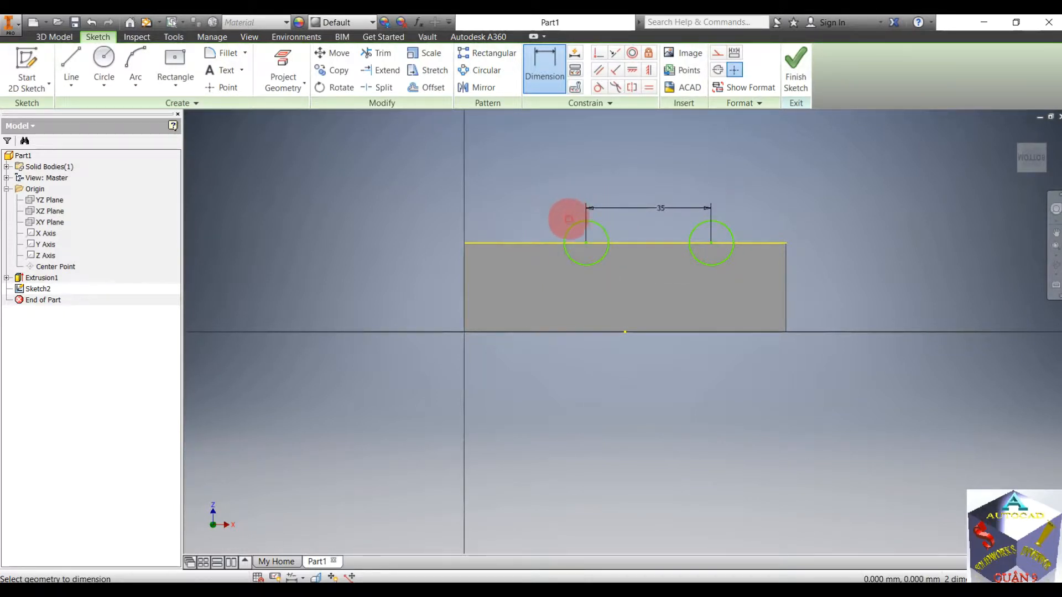
- Dimension the left circle's diameter as 15 mm
left_click(570, 226)
left_click(551, 202)
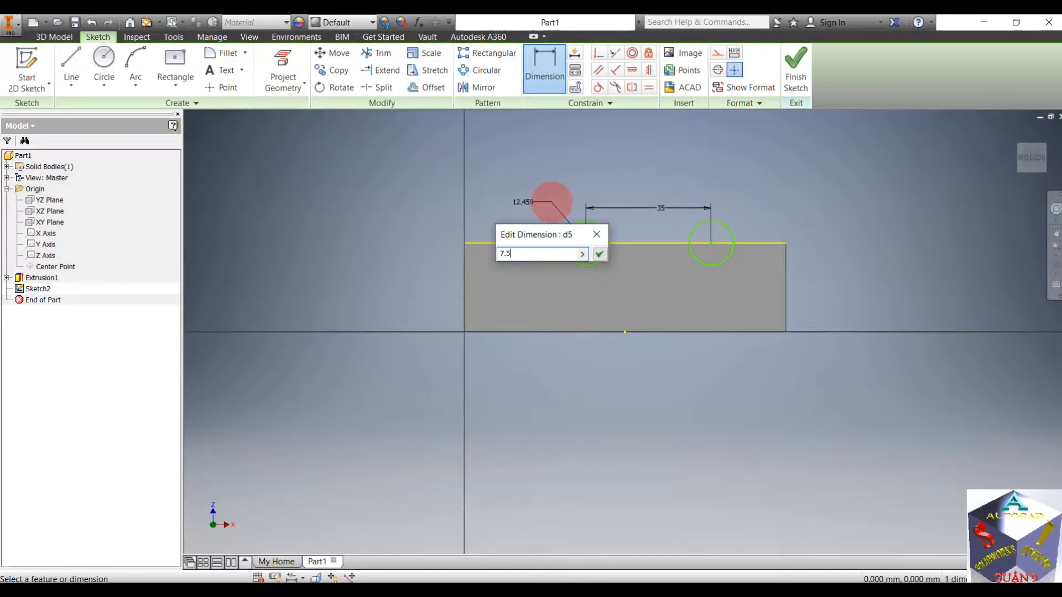
key("Return")
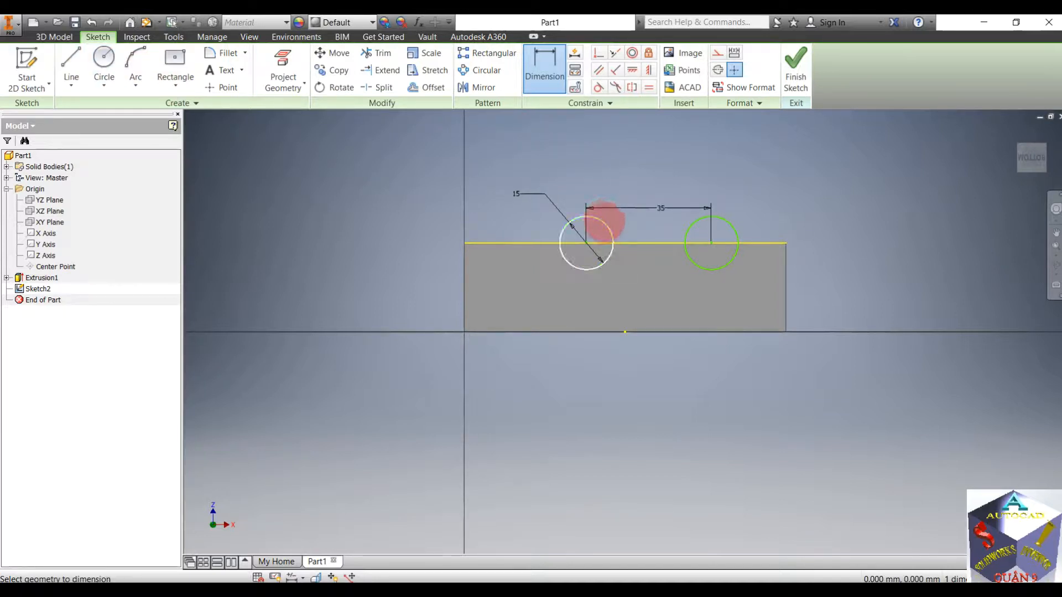
- Dimension the horizontal distance from the left circle's center to the bottom edge's midpoint as 35/2 mm and finish the sketch
left_click(605, 223)
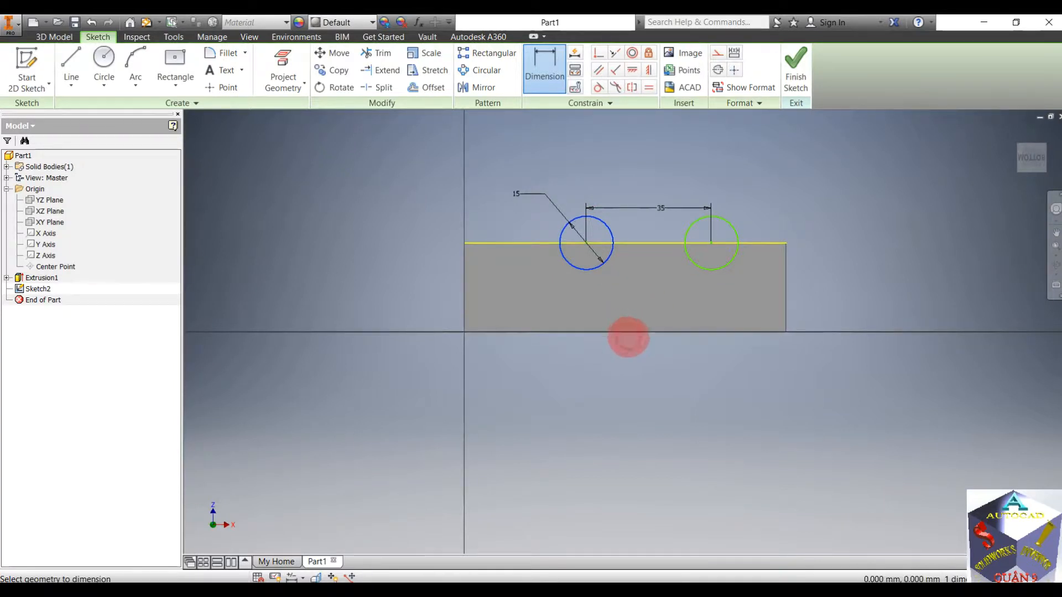
left_click(626, 334)
left_click(609, 391)
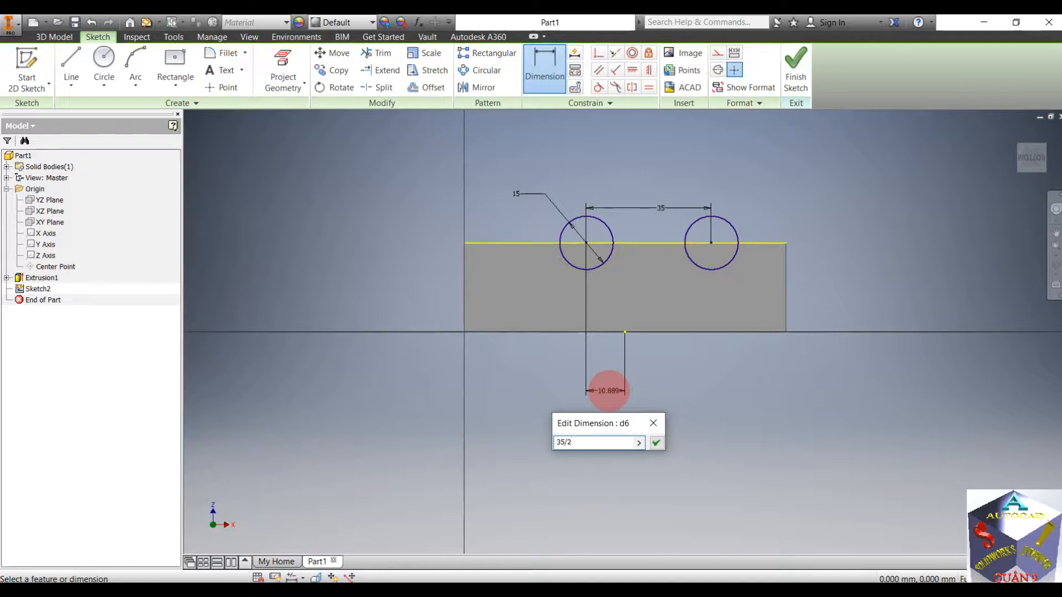
key("Return")
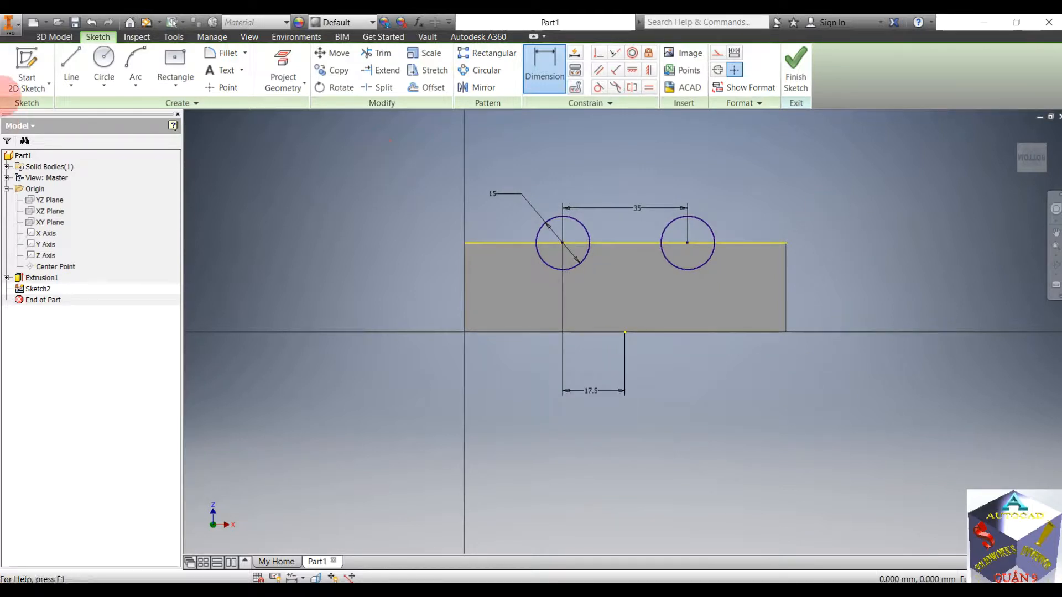
left_click(795, 72)
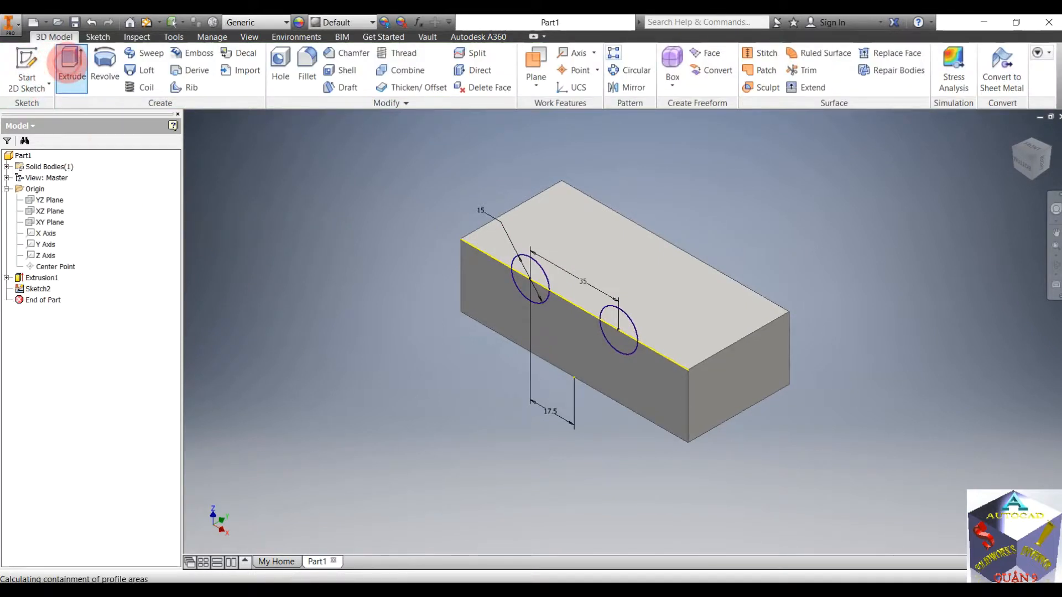
- Extrude both circles as a cut through the whole block with extents set to All
left_click(71, 60)
left_click(339, 173)
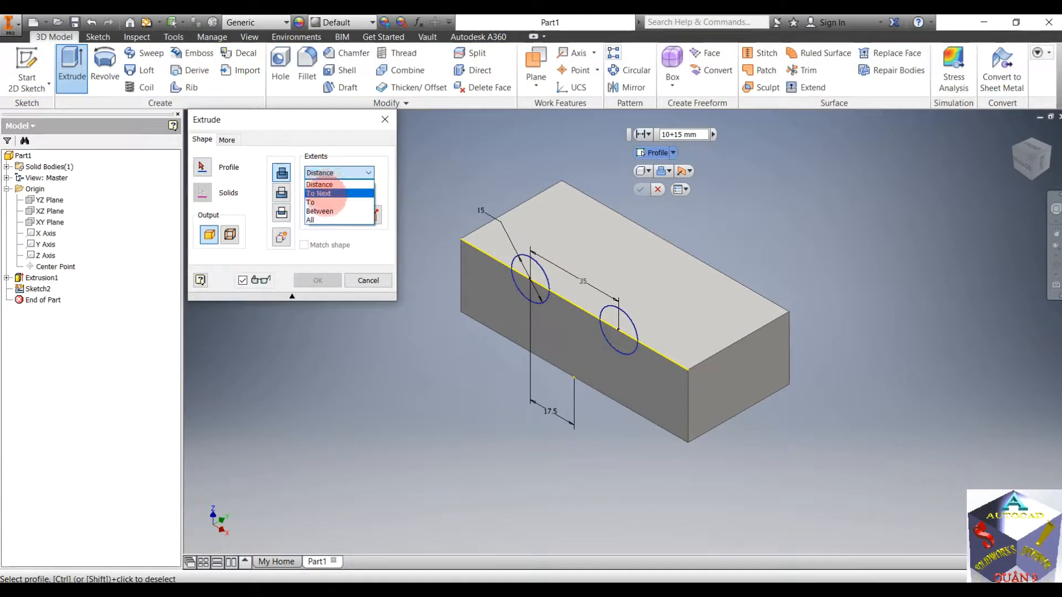
left_click(311, 220)
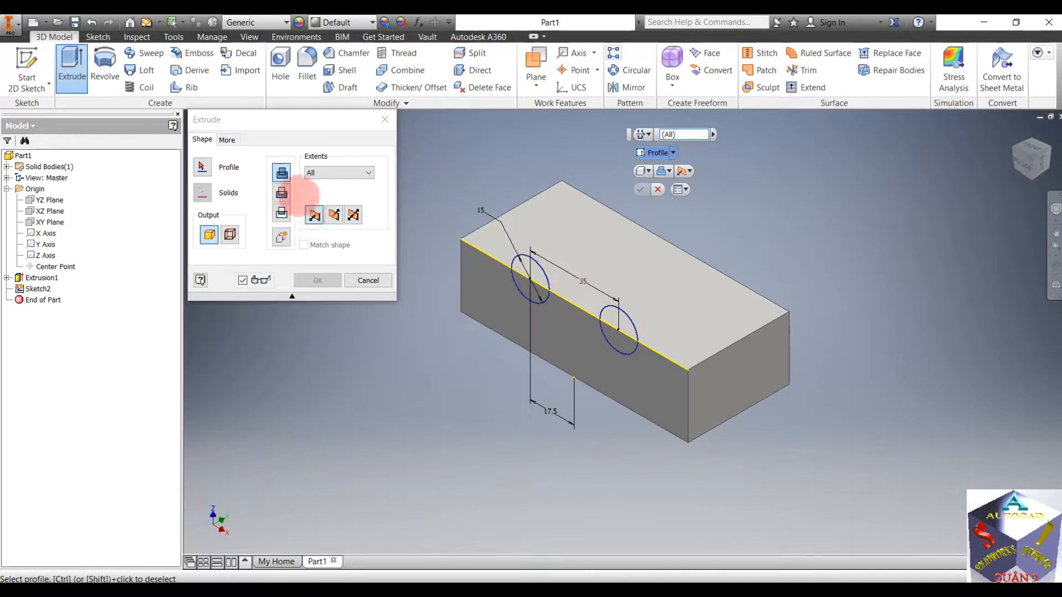
left_click(282, 193)
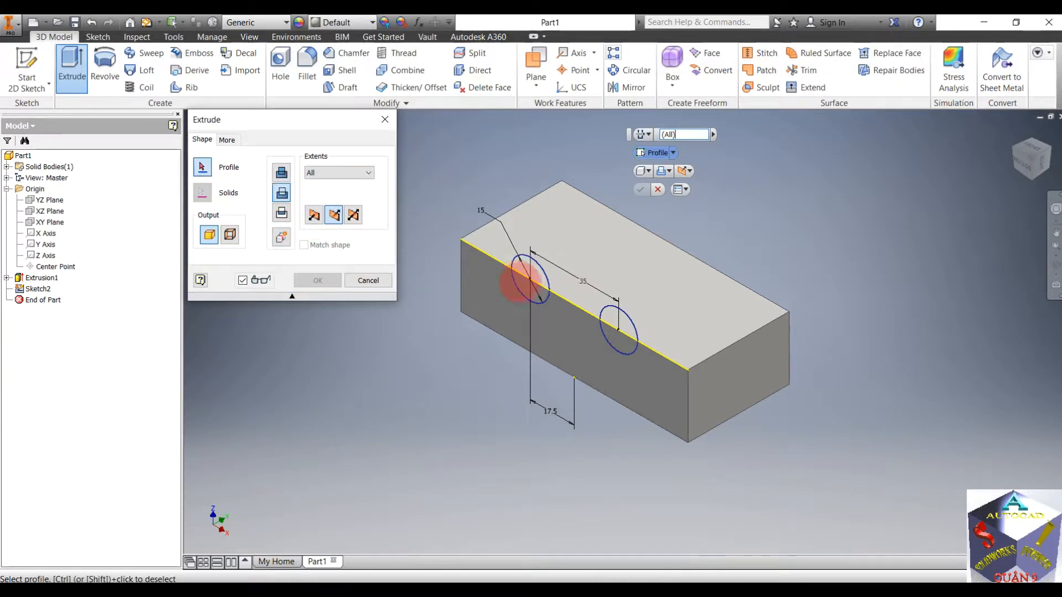
left_click(540, 269)
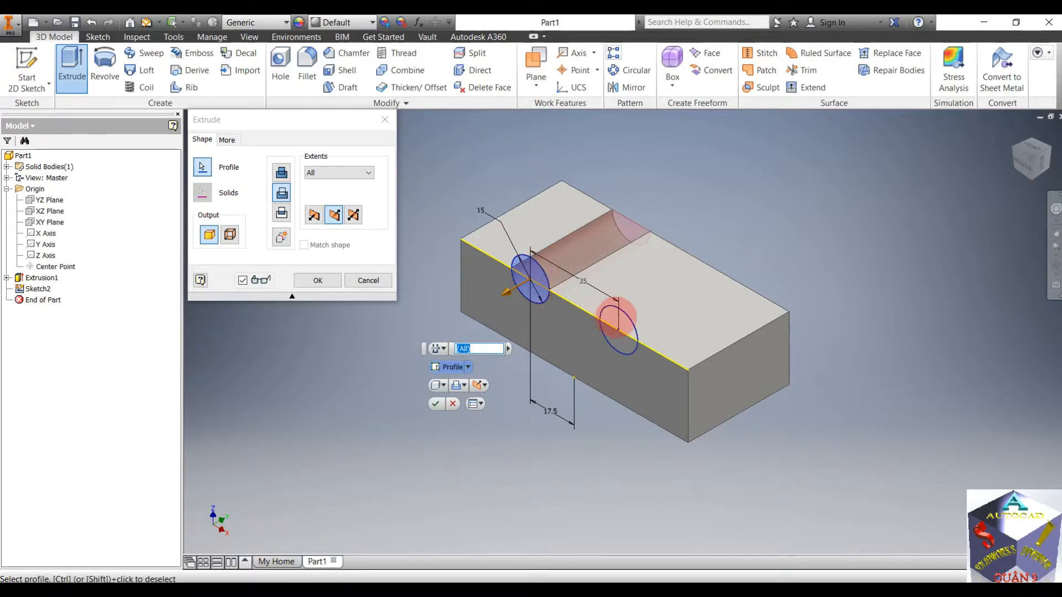
left_click(618, 319)
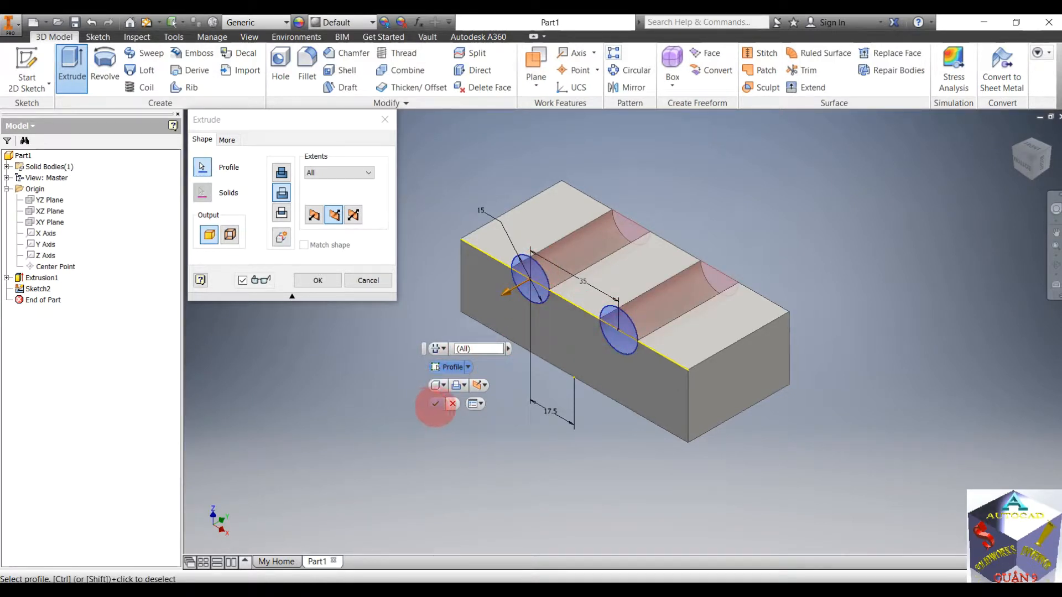
left_click(435, 404)
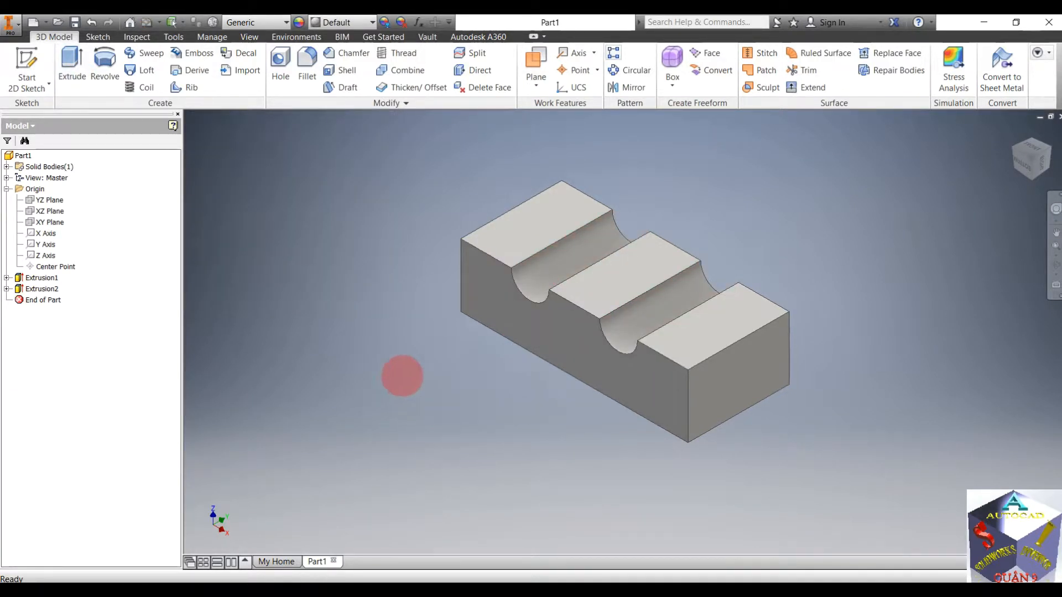
- Check the Base drawing in Word, return to Inventor and start a new sketch on the grooved front face
left_click(233, 596)
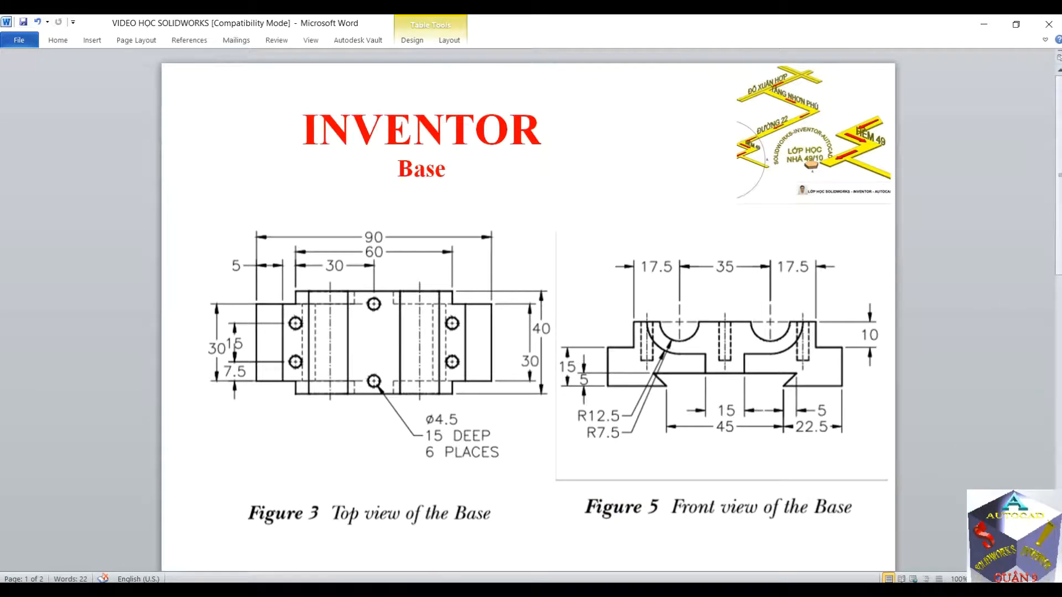
left_click(451, 589)
left_click(563, 350)
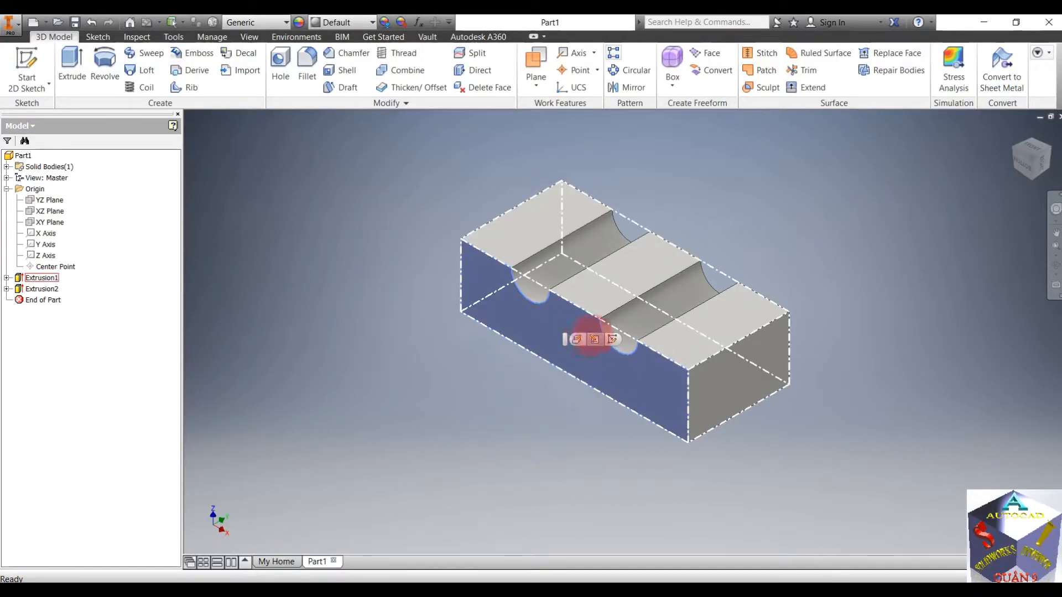
left_click(613, 339)
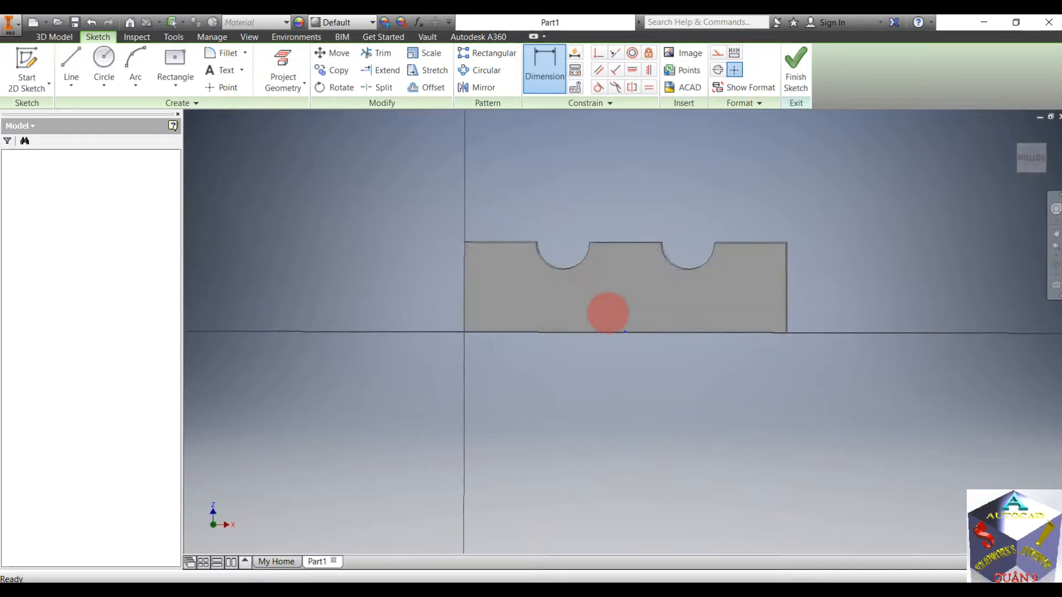
- Sketch two center-point rectangles on the face's upper left and upper right corners, the right one about 18 by 16 mm
left_click(175, 56)
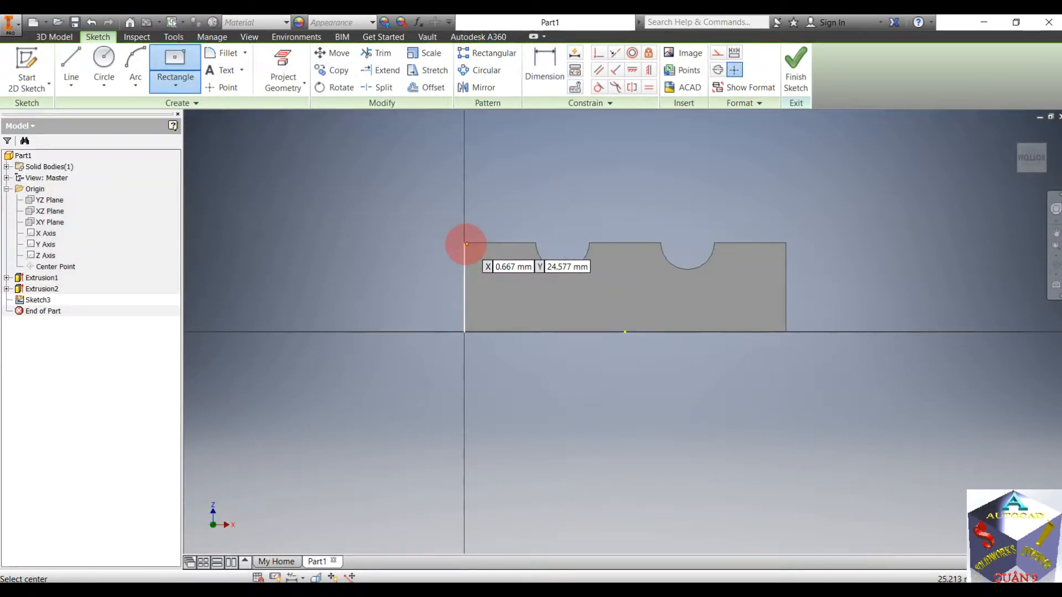
left_click(464, 242)
left_click(489, 274)
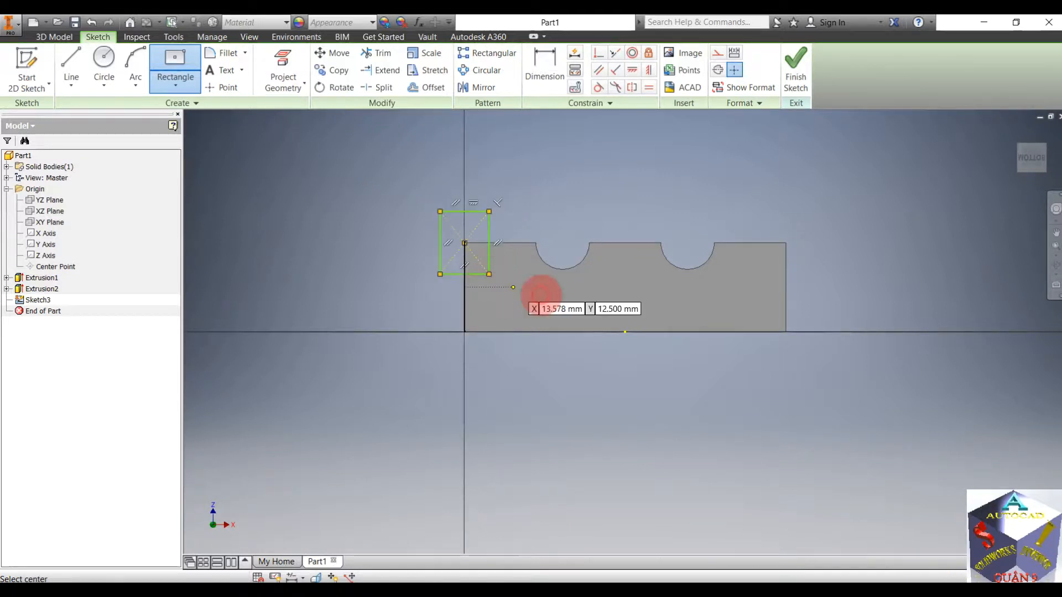
left_click(786, 242)
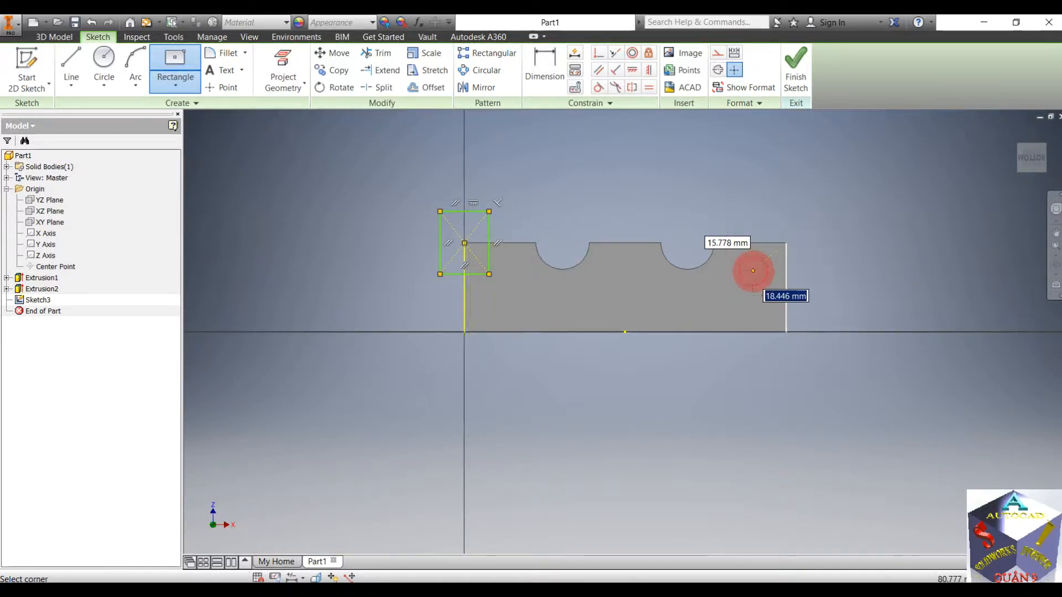
left_click(753, 271)
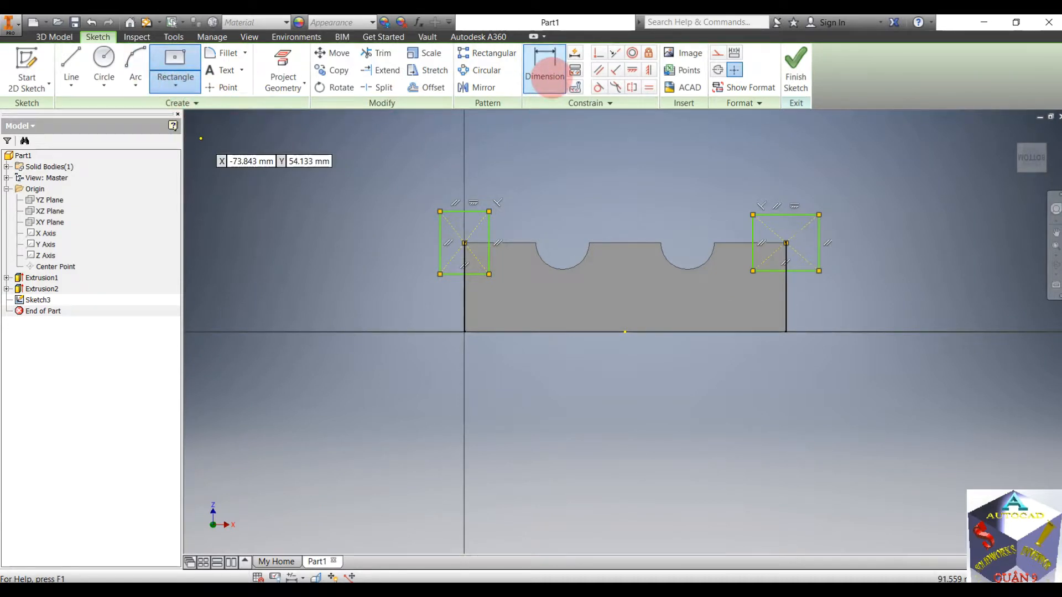
- Dimension the right rectangle's lower edge 10 mm below the face's top edge
left_click(545, 69)
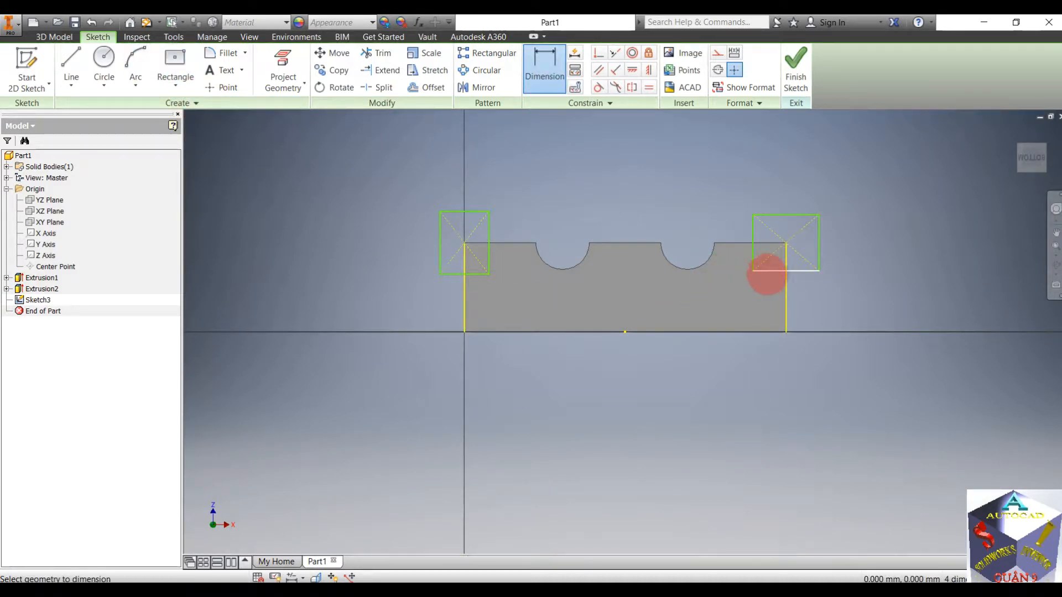
left_click(766, 271)
left_click(739, 243)
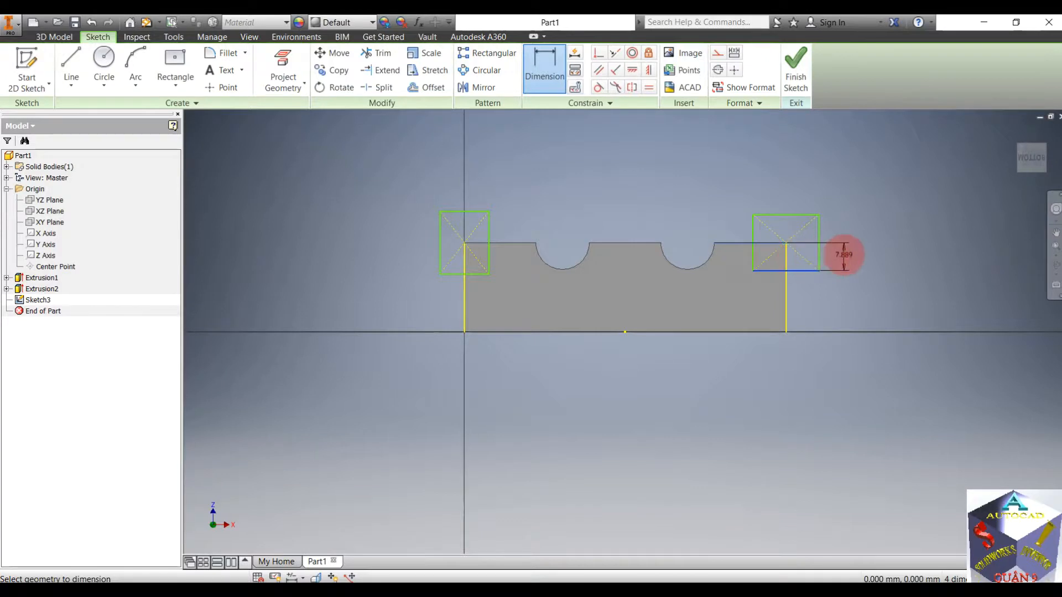
left_click(859, 254)
type("10")
key("Return")
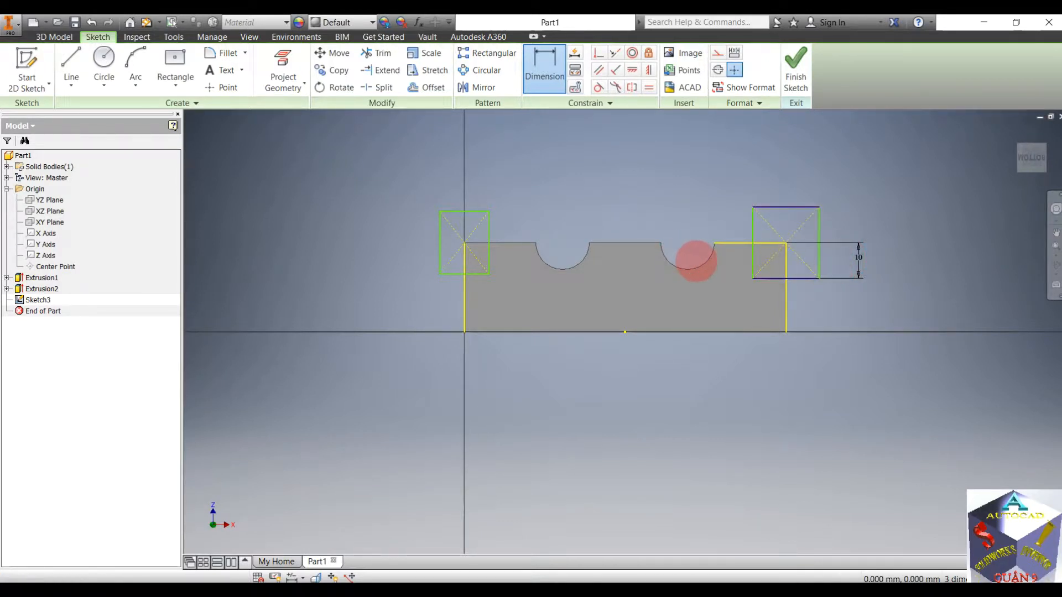
left_click(699, 267)
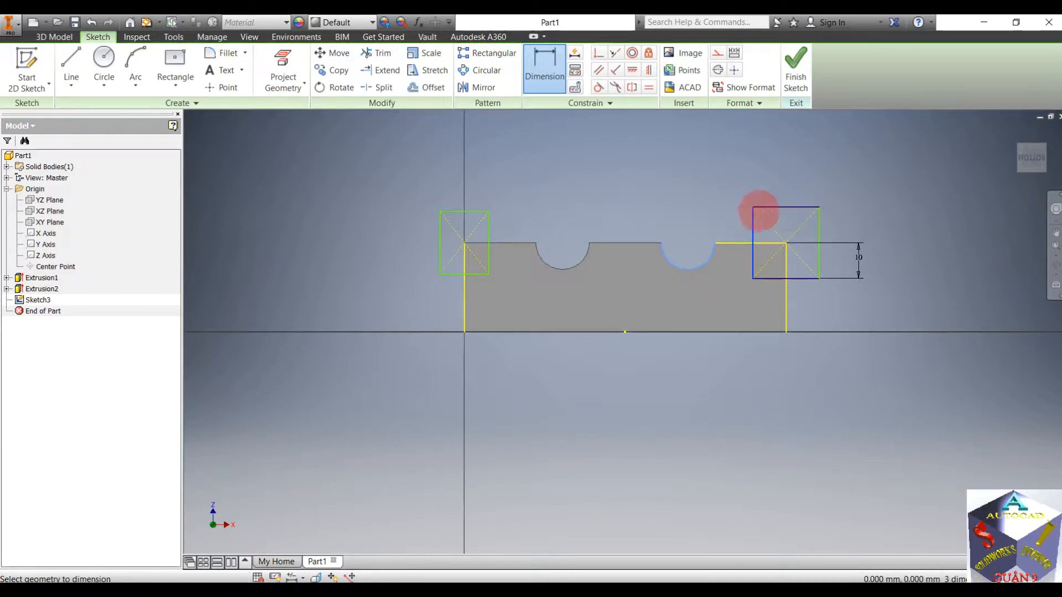
left_click(752, 222)
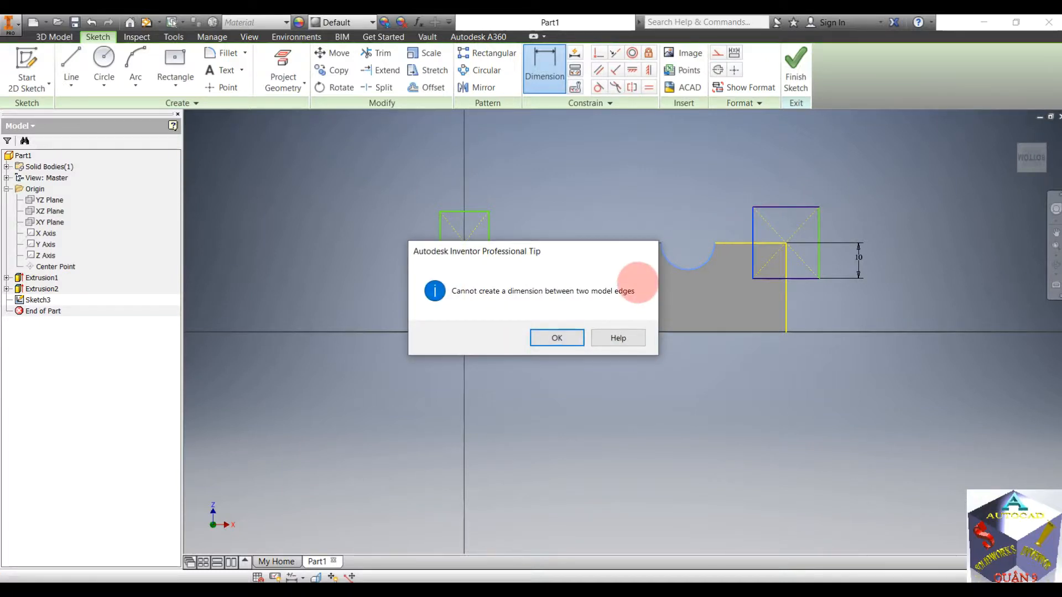
key("Escape")
key("Escape")
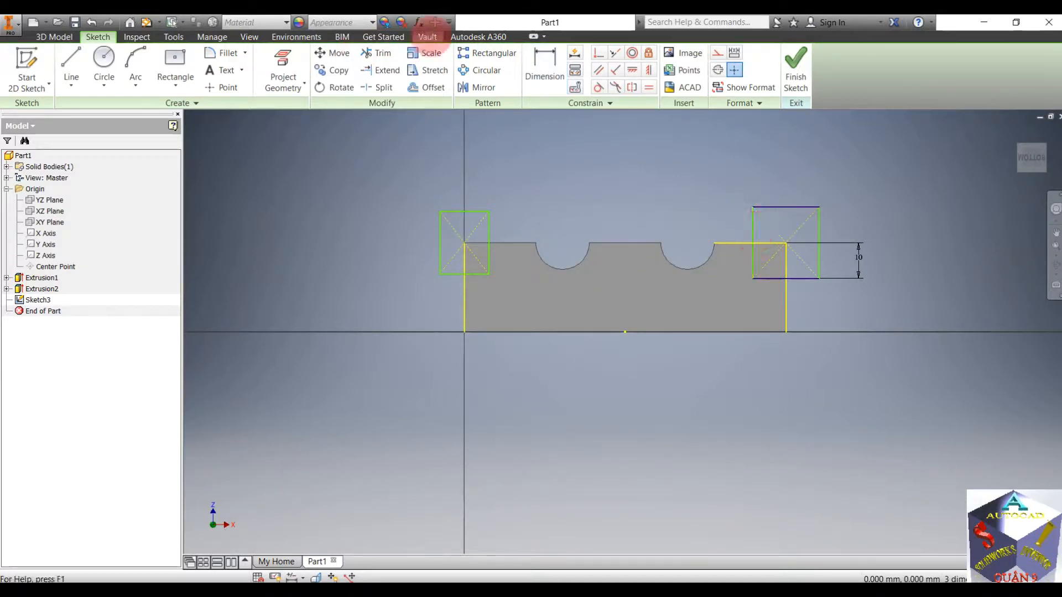
left_click(544, 70)
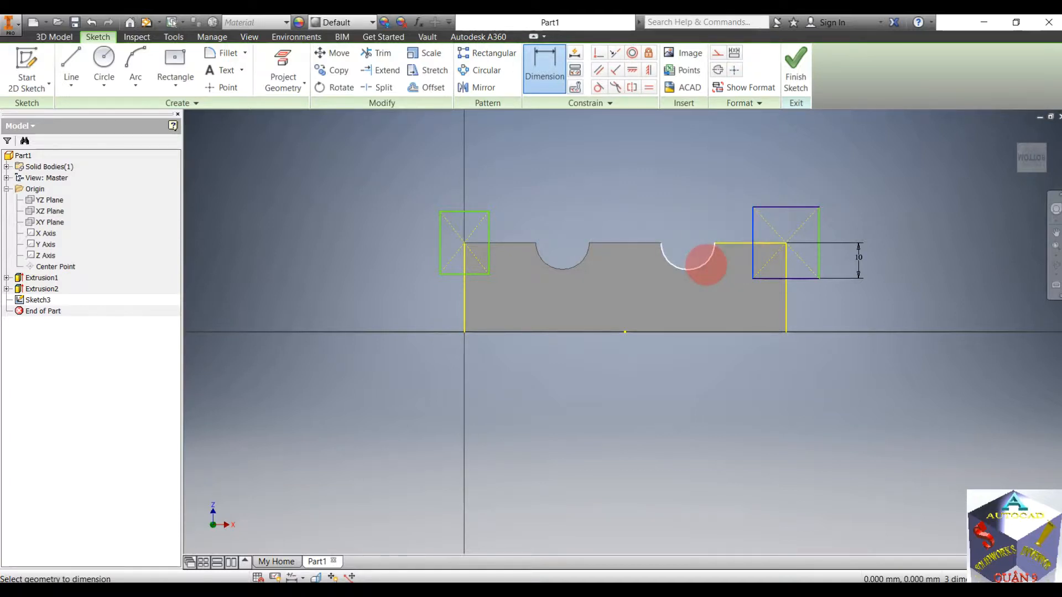
left_click(704, 265)
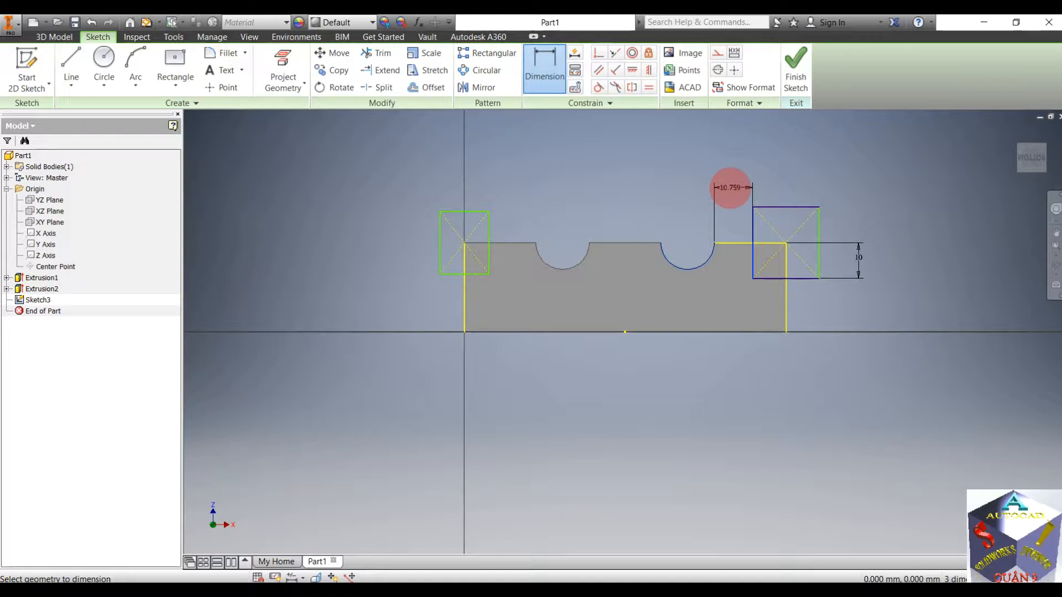
key("Escape")
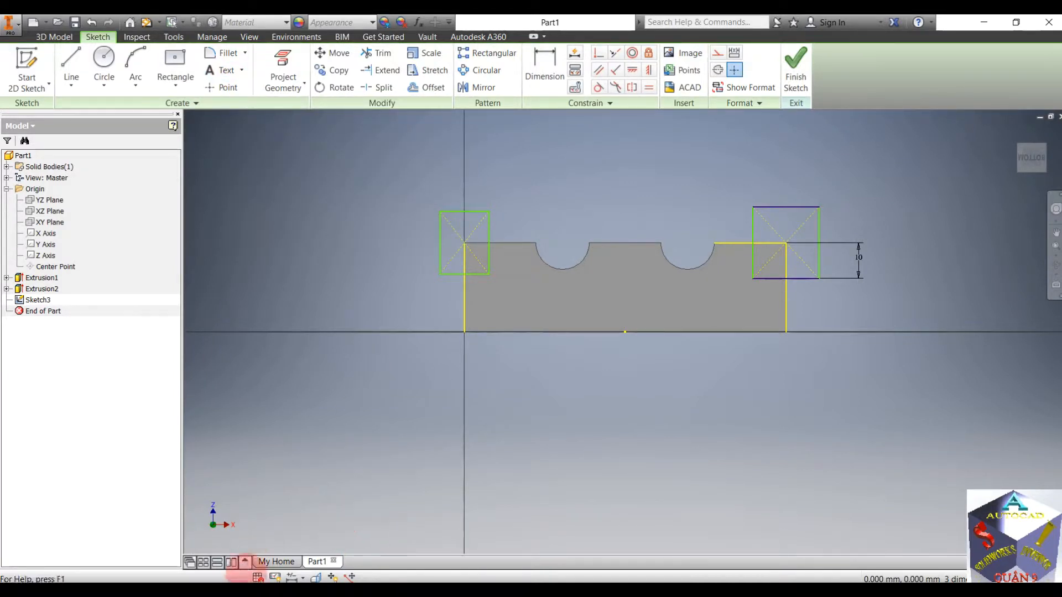
- Check the front view in Word, return to Inventor and project the block's cut edges into the sketch
left_click(217, 596)
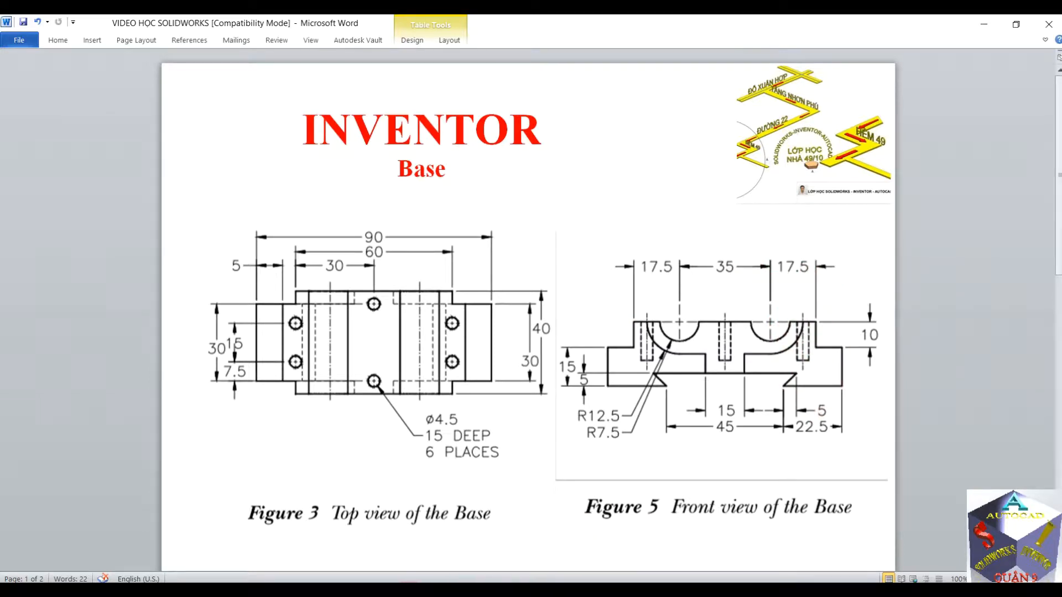
left_click(487, 590)
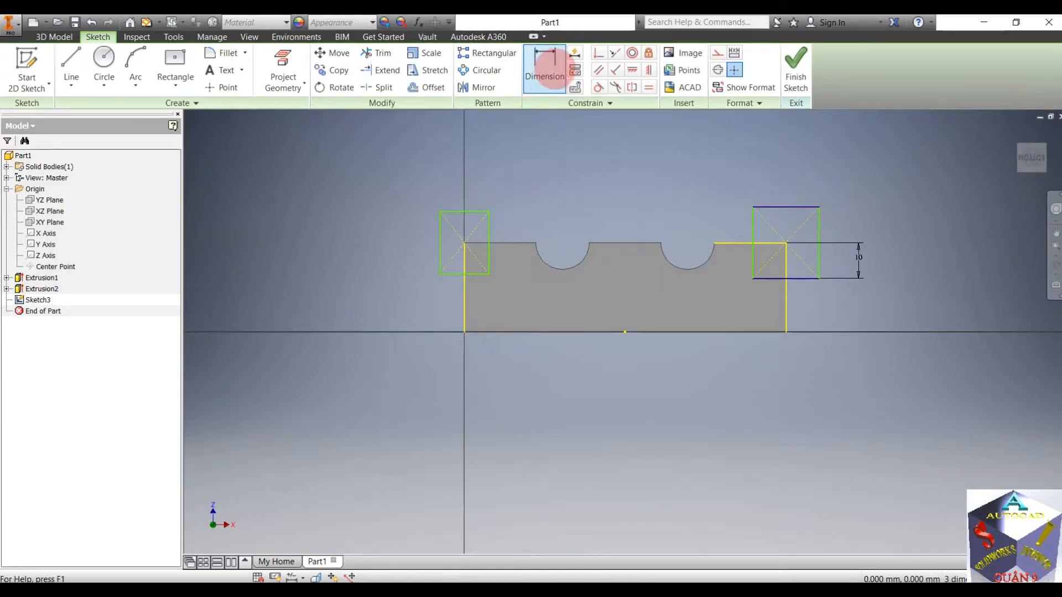
left_click(207, 86)
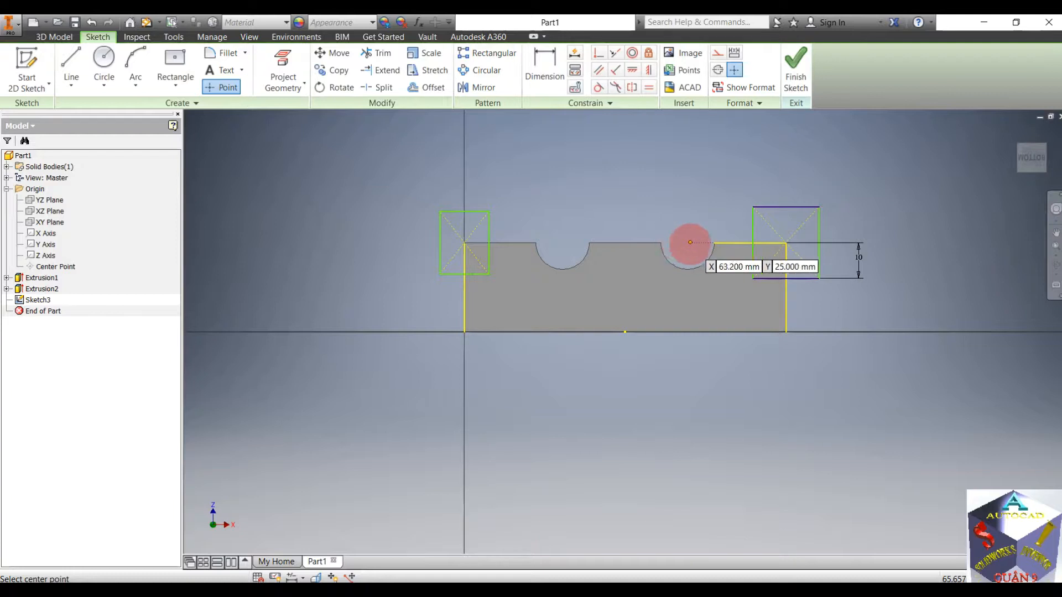
key("Escape")
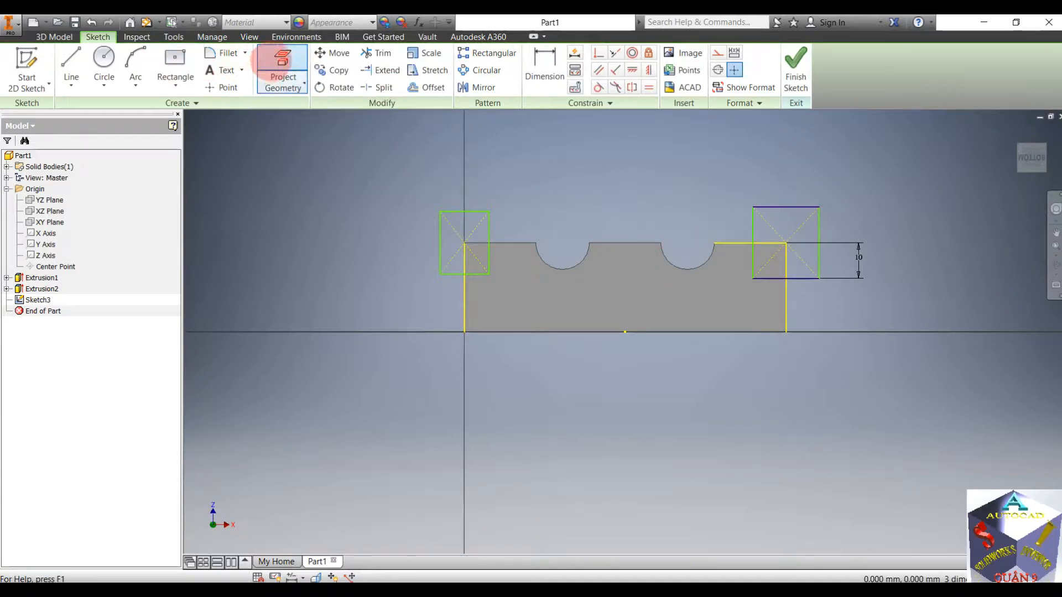
left_click(276, 82)
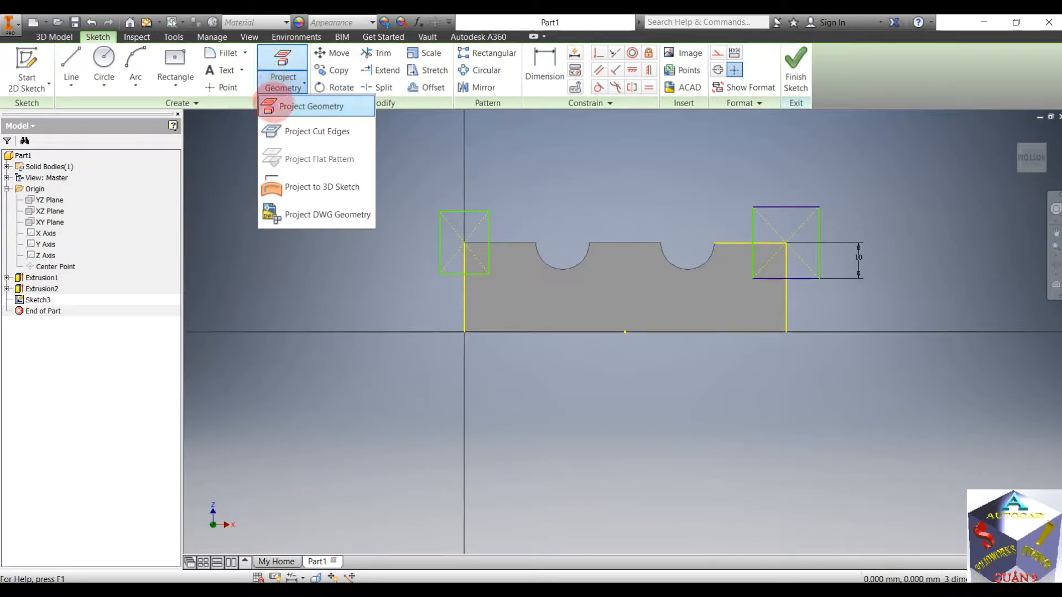
left_click(287, 131)
- Dimension the right rectangle's inner edge 17.5 mm from the right groove's center
left_click(545, 70)
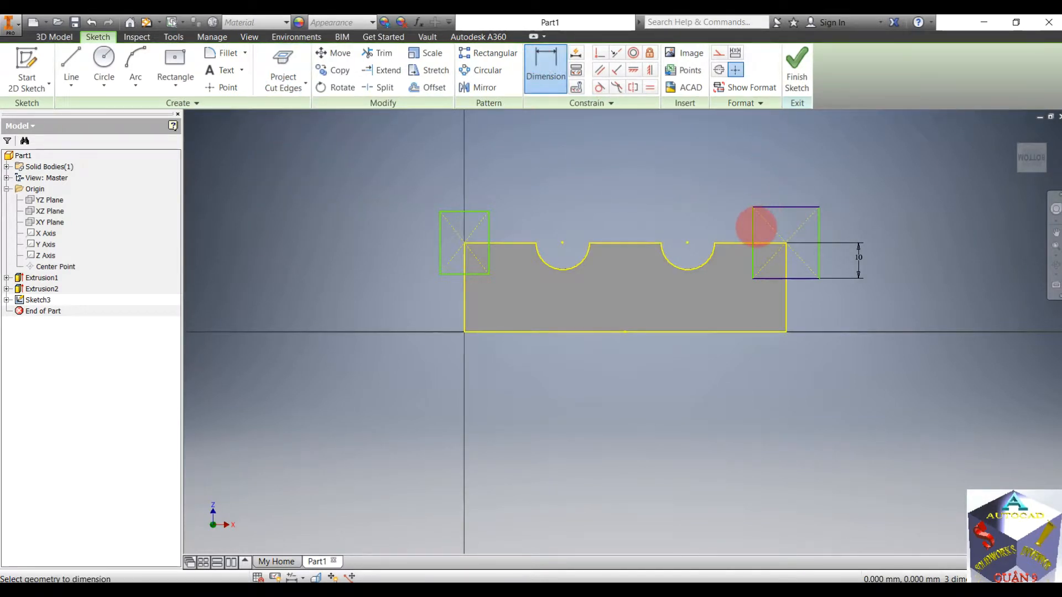
left_click(753, 227)
left_click(683, 242)
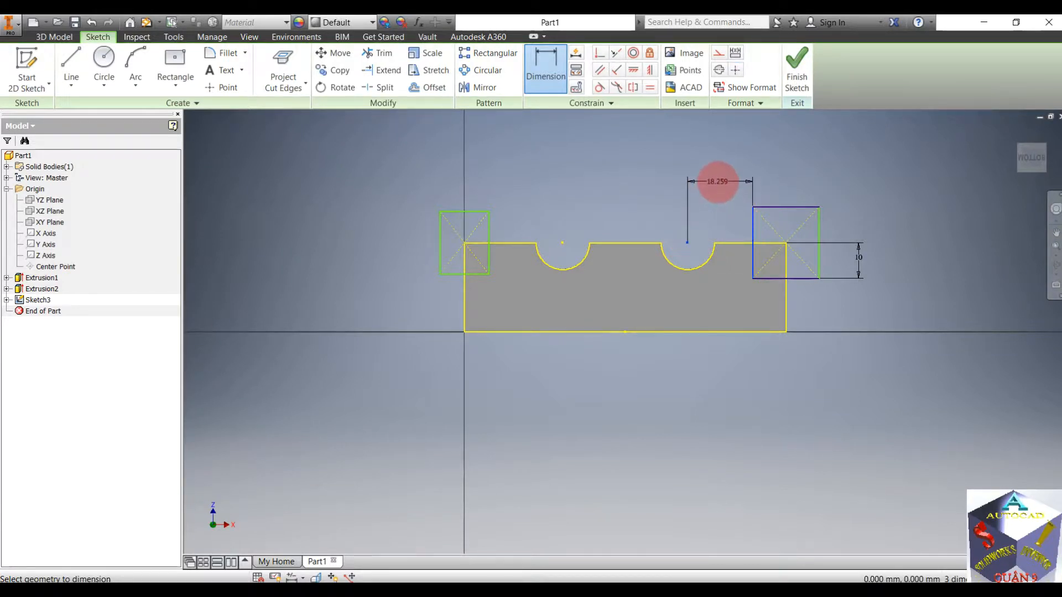
left_click(717, 182)
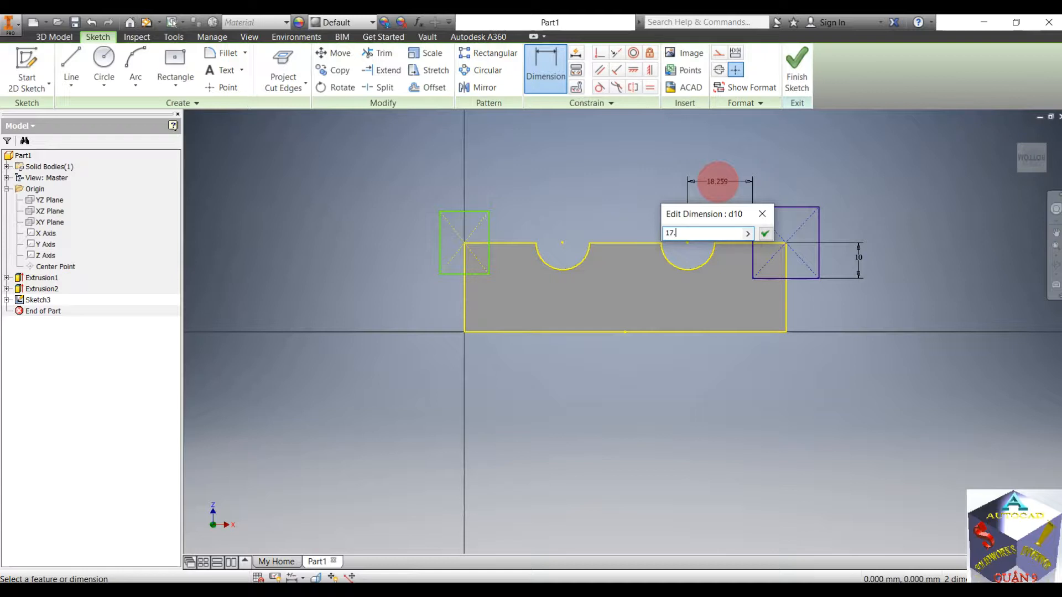
type("17.5")
key("Return")
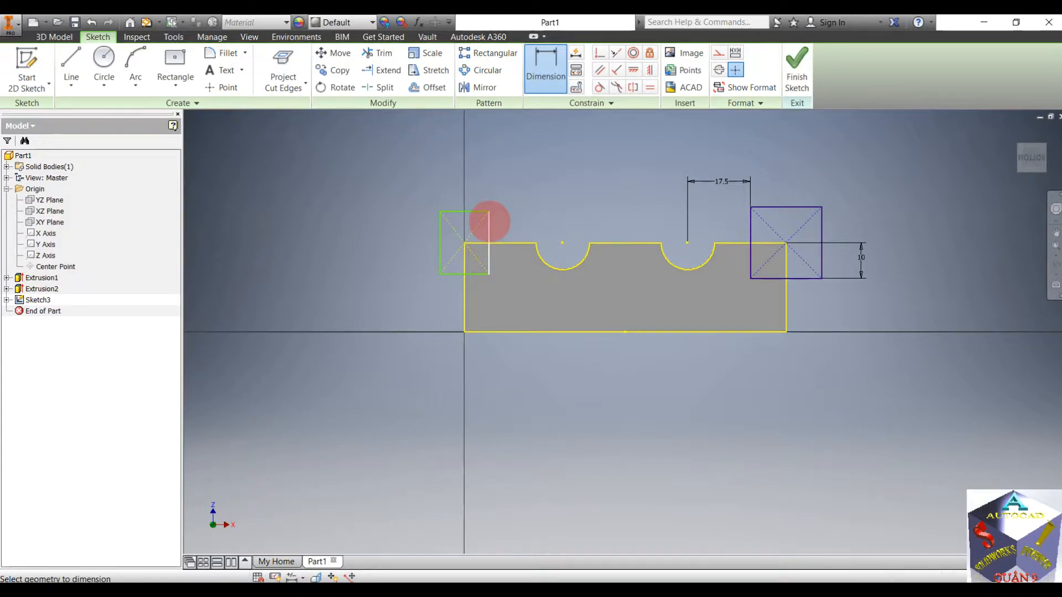
- Dimension the left rectangle's inner edge 17.5 mm from the left groove's center
left_click(489, 221)
left_click(562, 242)
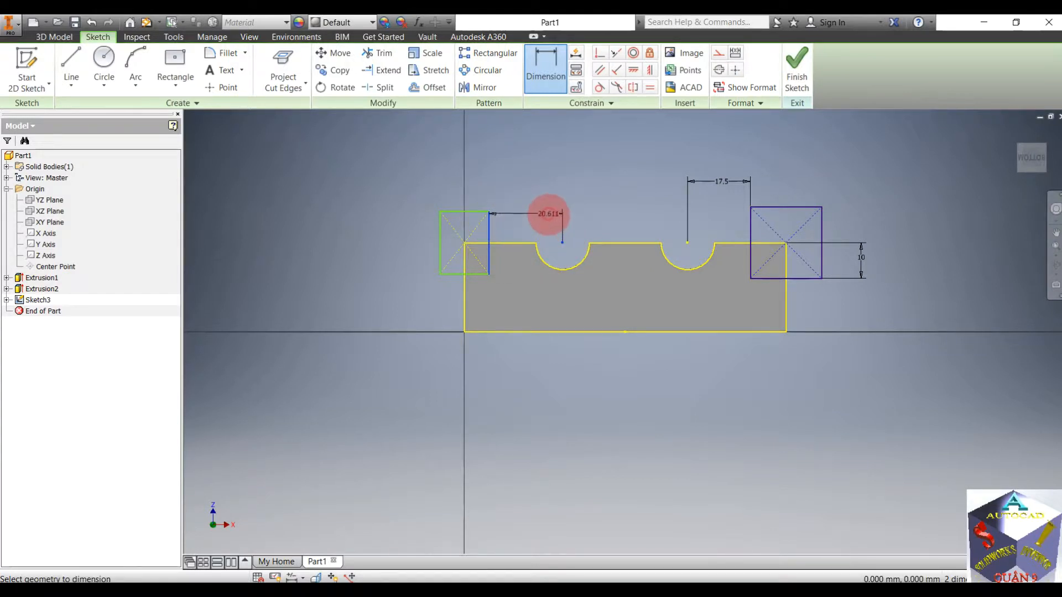
left_click(541, 187)
type("17.")
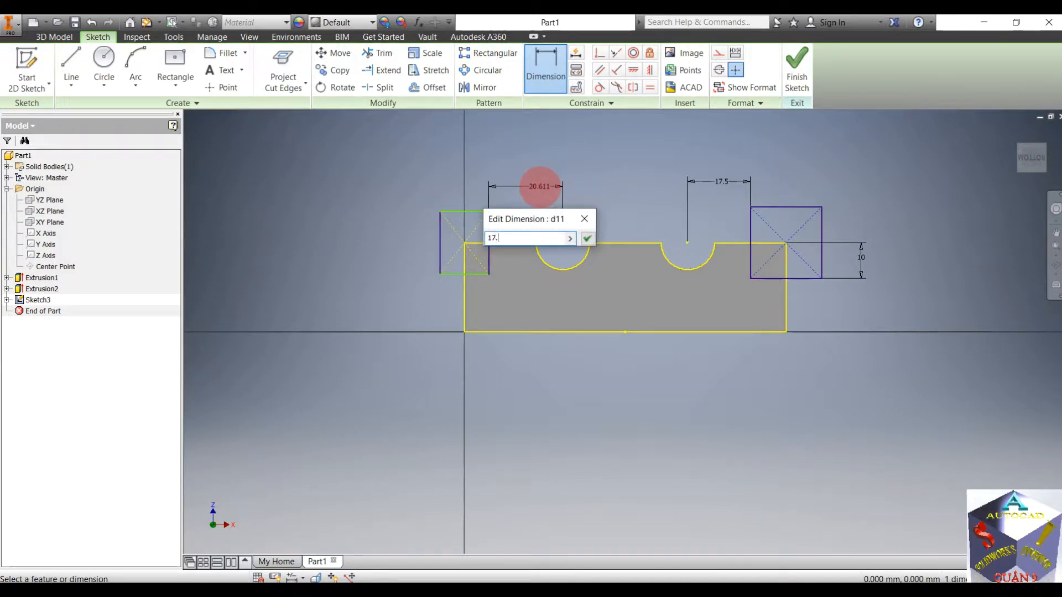
type("5")
key("Return")
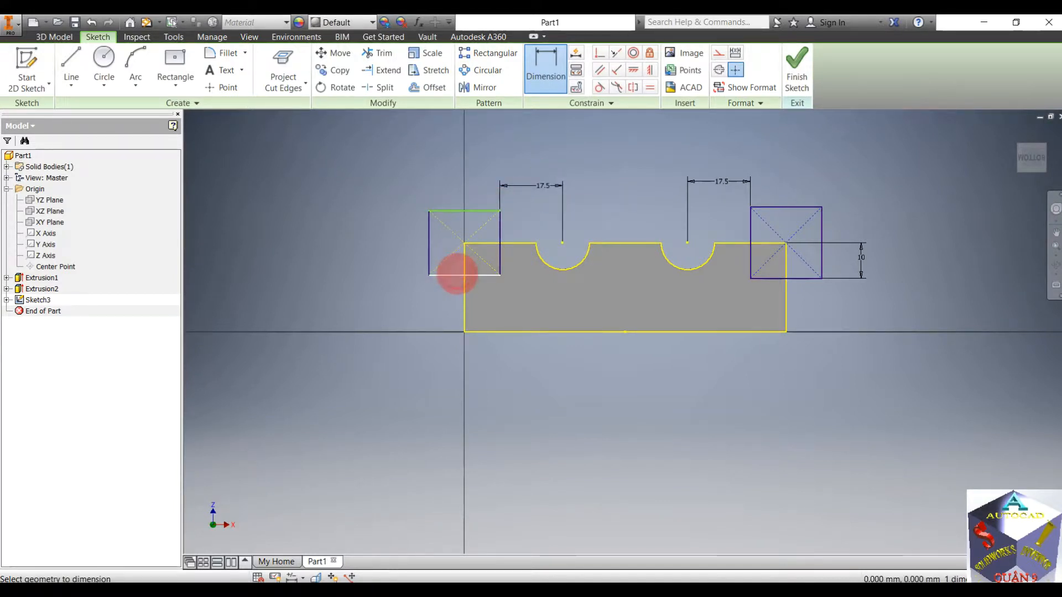
- Dimension the left rectangle's lower edge 15 mm above the block's bottom edge
left_click(457, 274)
left_click(487, 331)
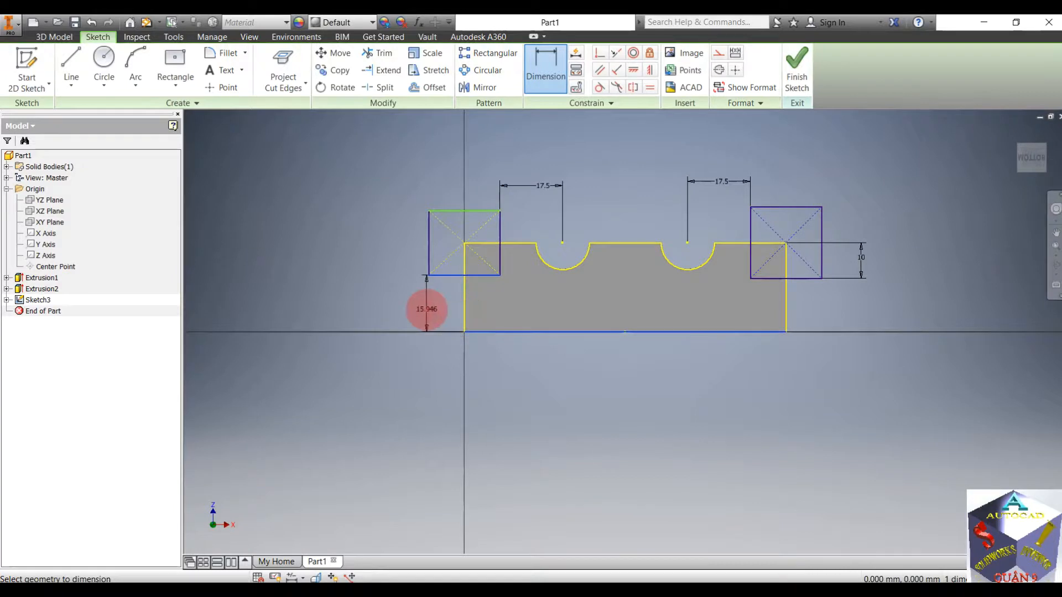
left_click(426, 308)
key("Return")
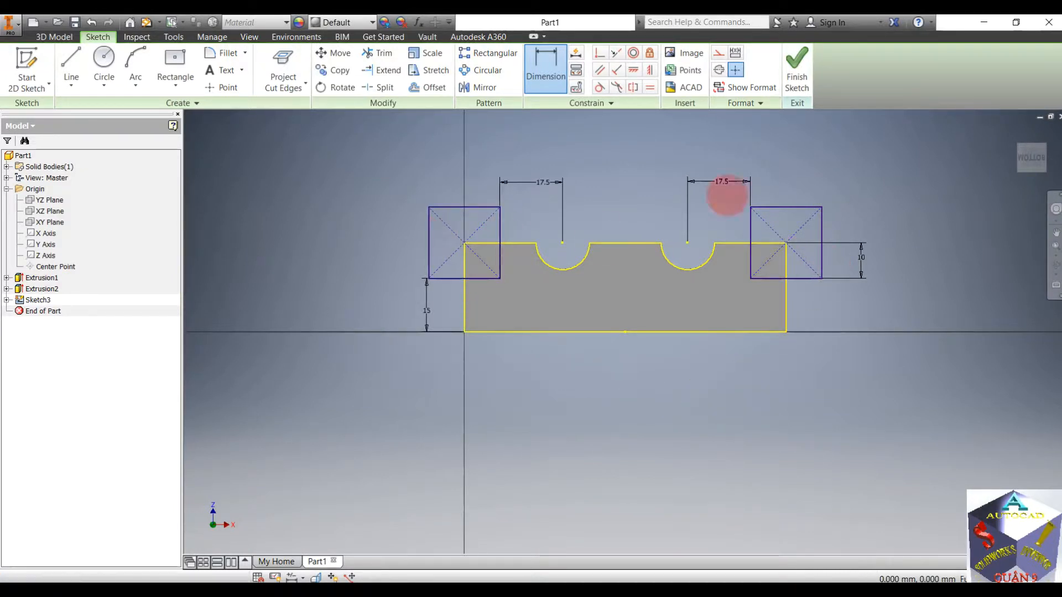
- Finish the sketch and cut-extrude both corner rectangles through the whole block with the All extent
left_click(795, 62)
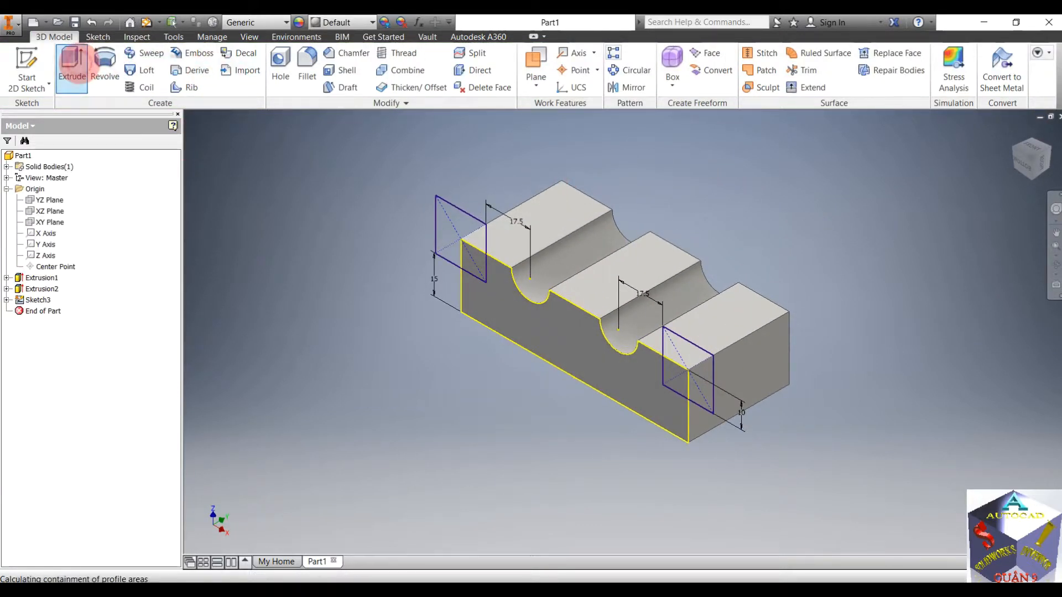
left_click(72, 61)
left_click(282, 194)
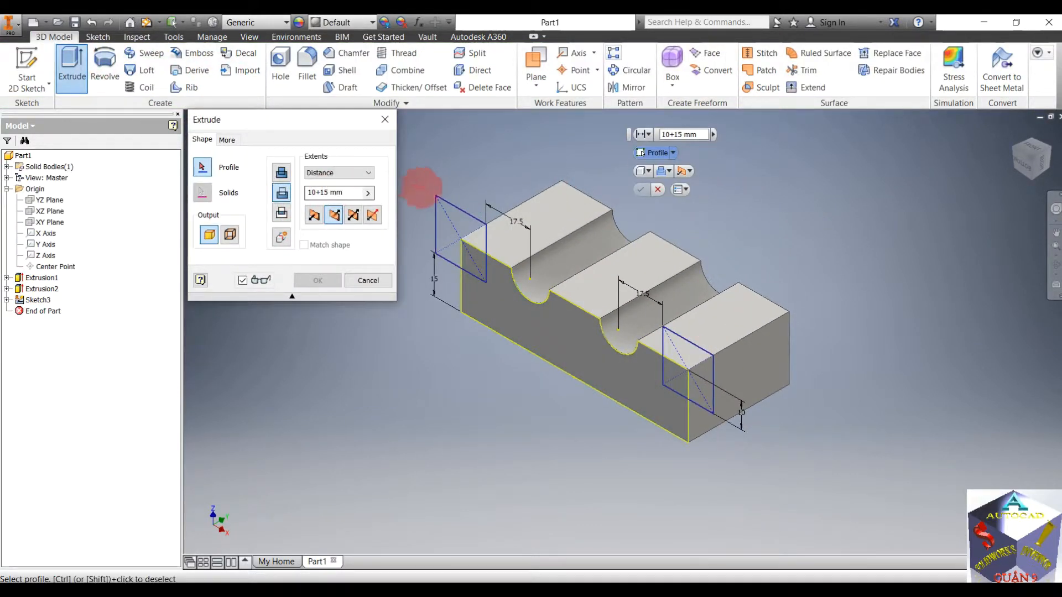
left_click(441, 208)
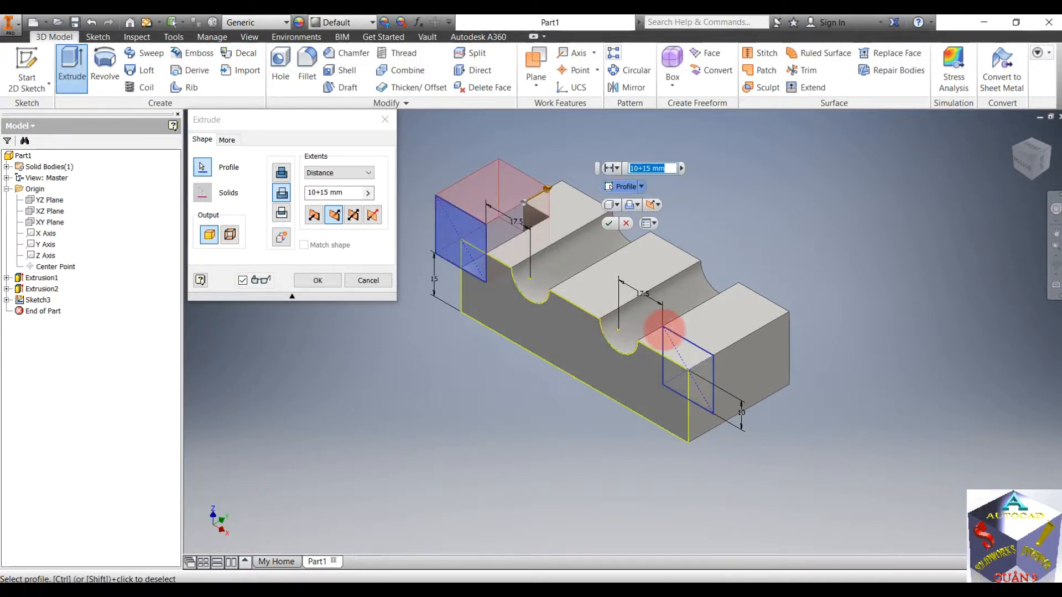
left_click(684, 338)
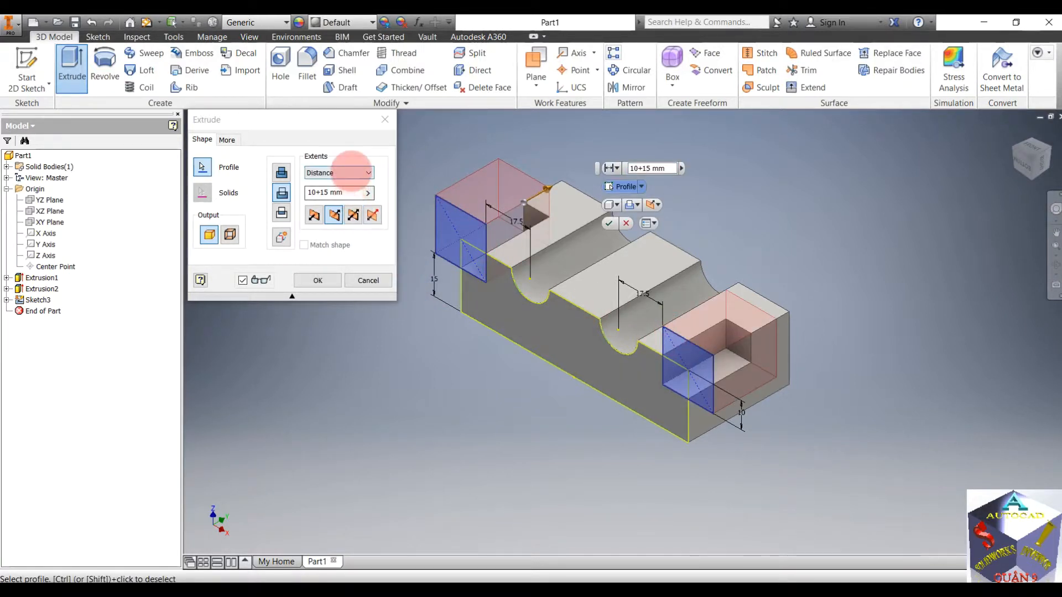
left_click(350, 173)
left_click(318, 220)
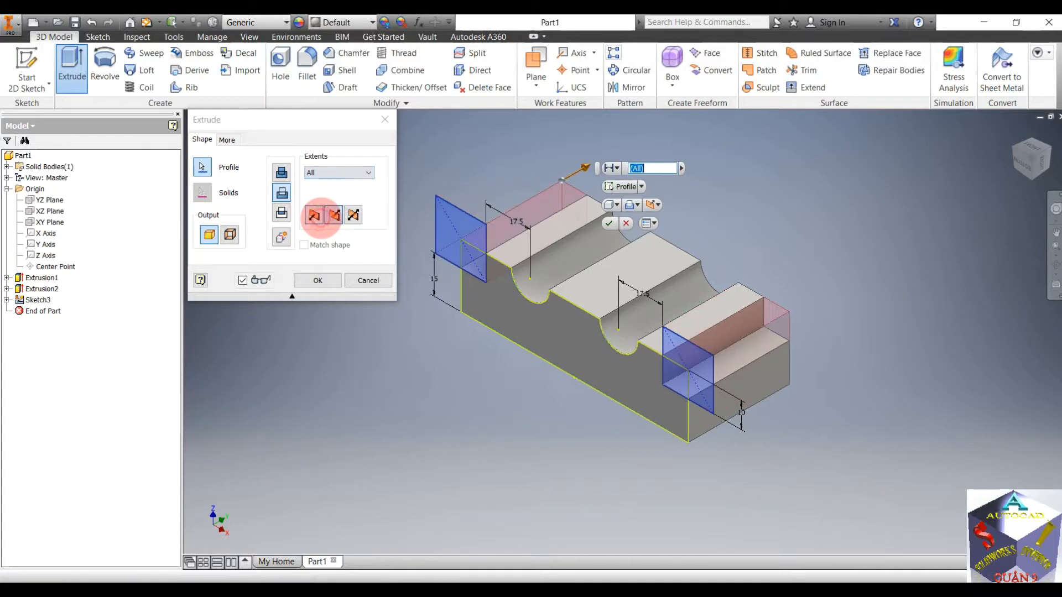
left_click(318, 280)
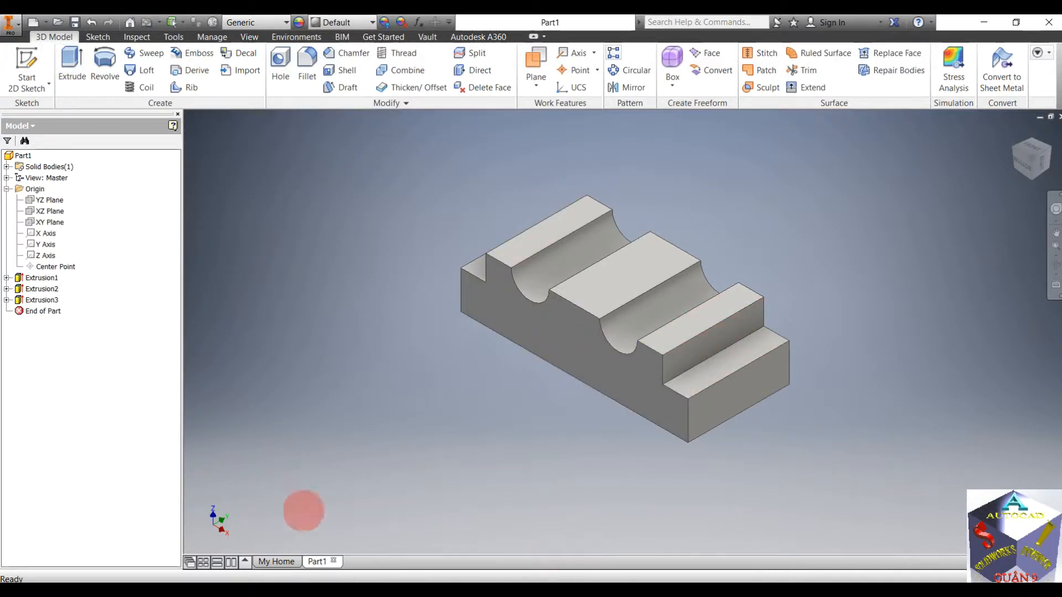
- Check the Base drawing in Word, return to Inventor and start a new sketch on the stepped front face
left_click(391, 589)
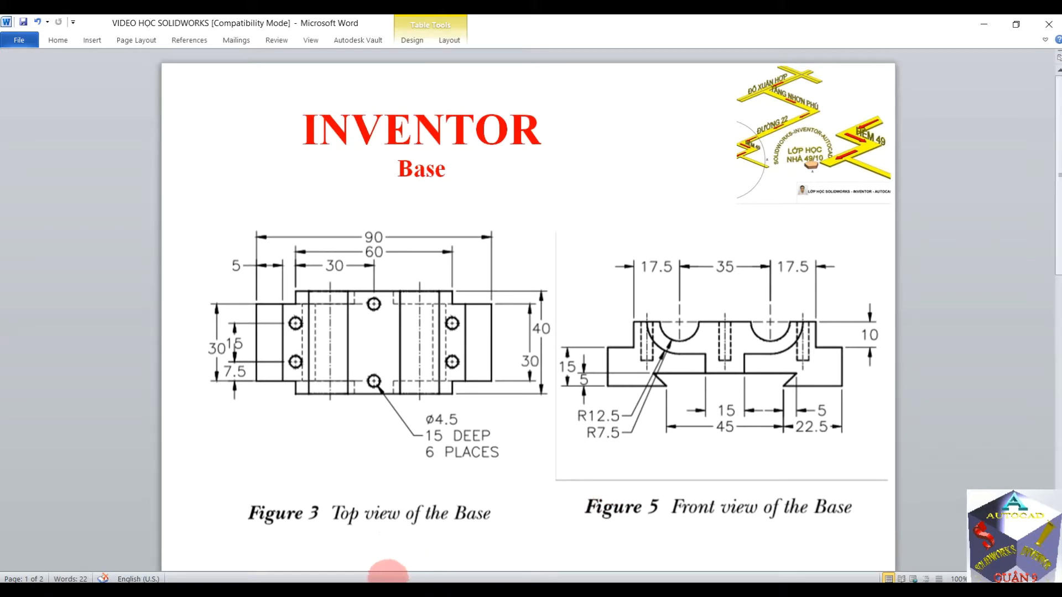
left_click(396, 591)
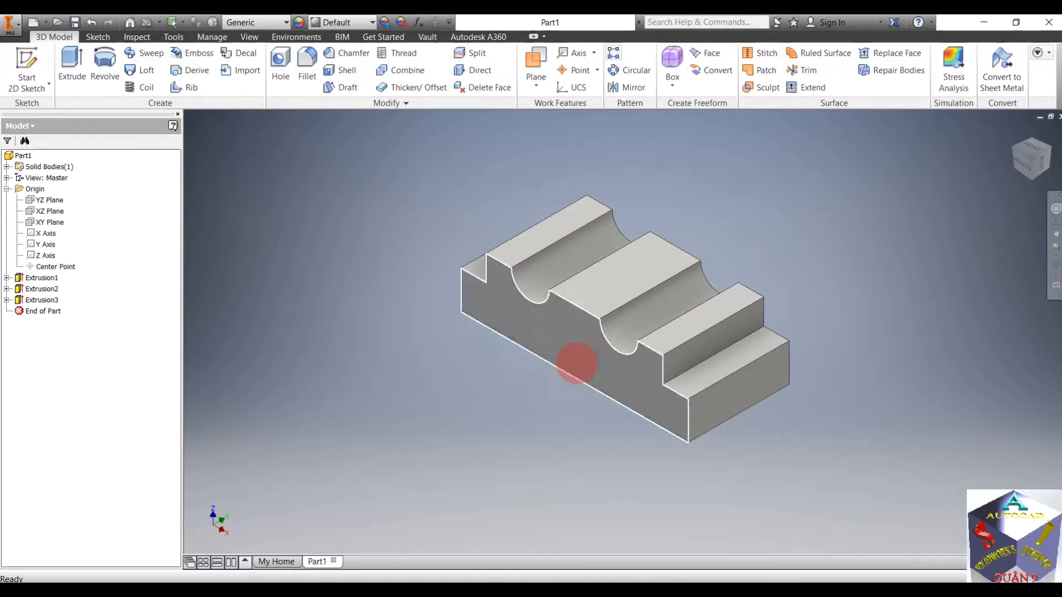
left_click(580, 354)
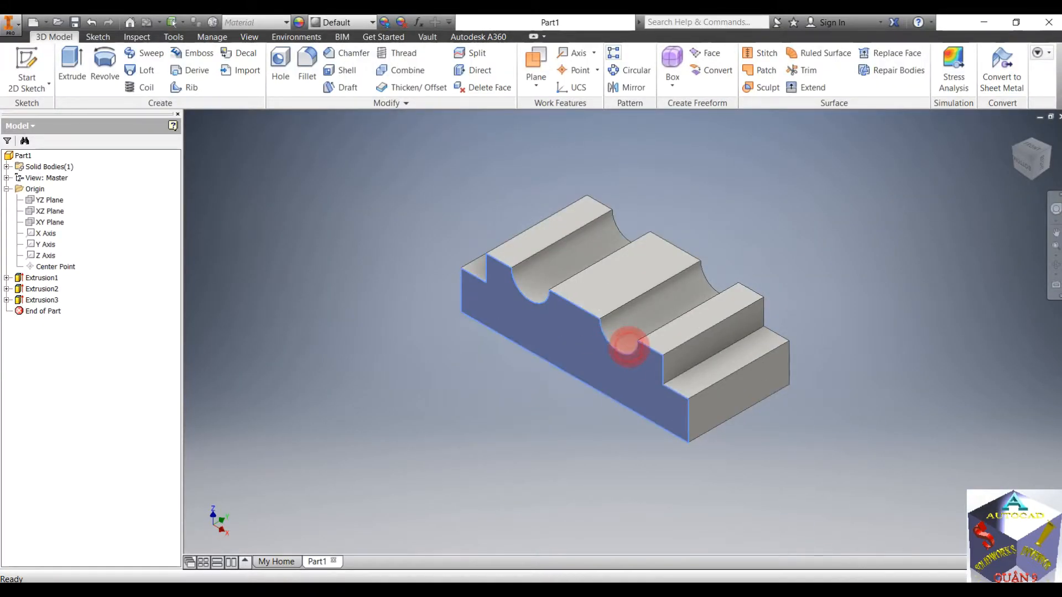
left_click(629, 346)
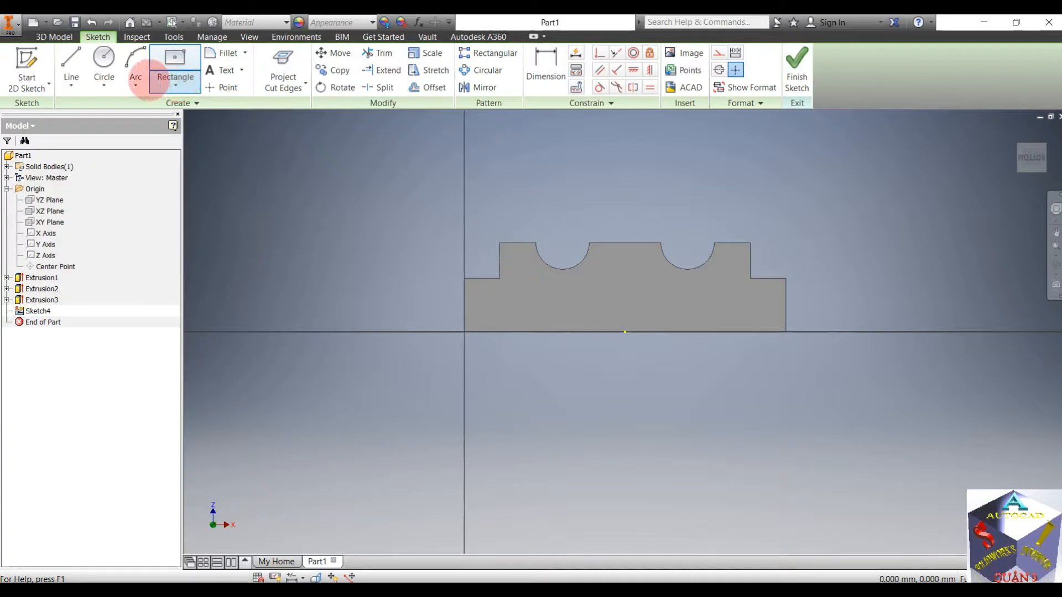
- Sketch a closed dovetail trapezoid with lines on the face's bottom edge, wider at the top, its left flank about 4.7 mm long
left_click(71, 82)
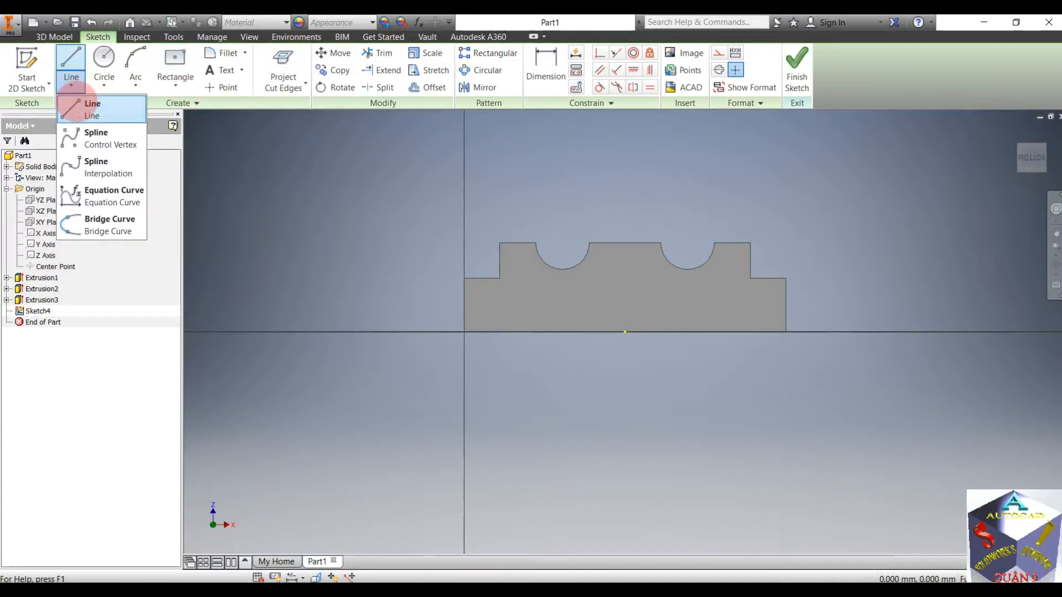
left_click(80, 109)
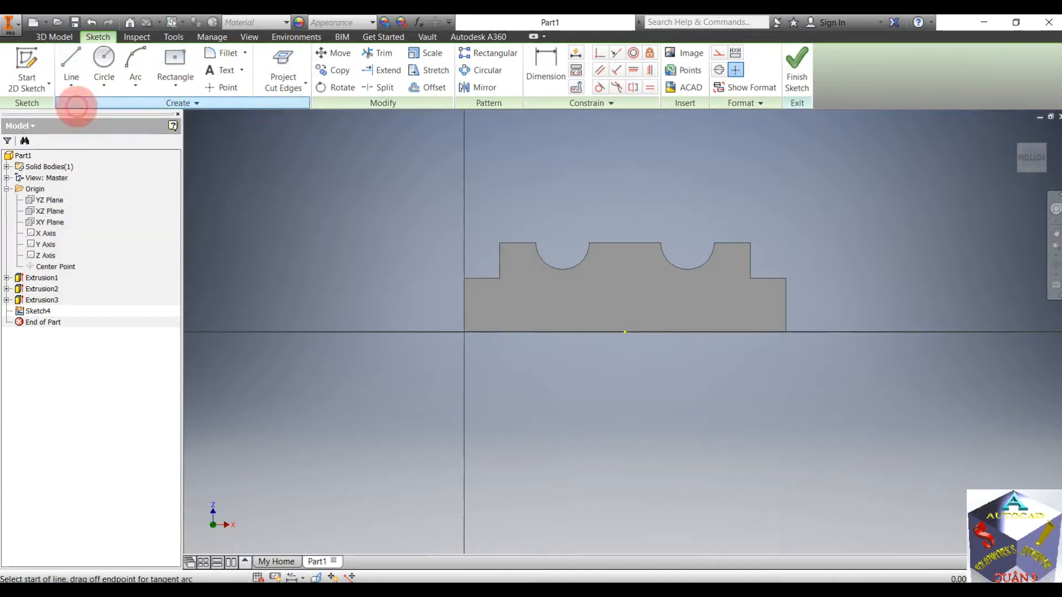
left_click(549, 332)
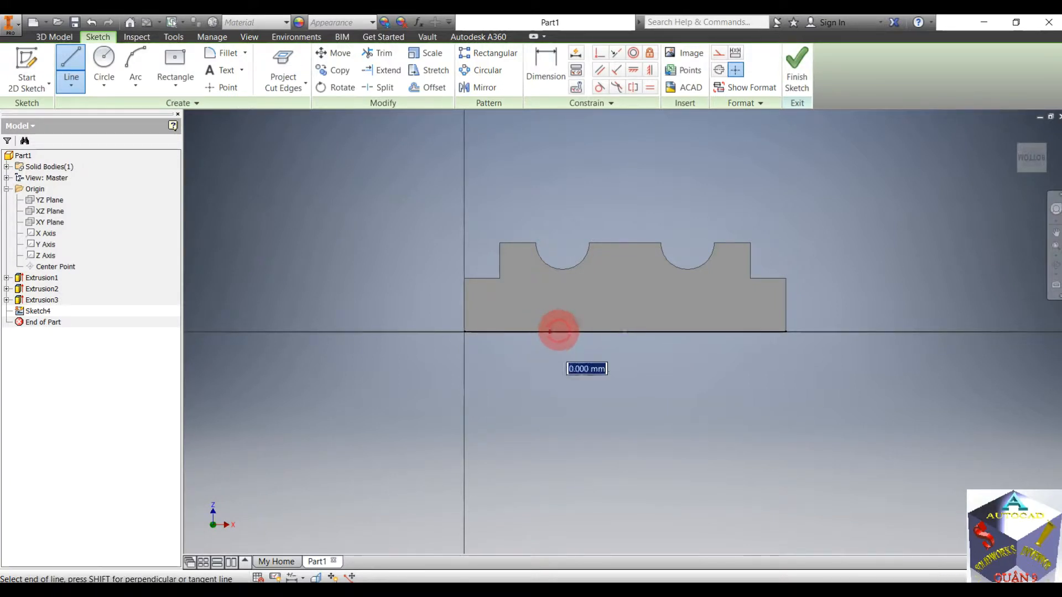
double_click(688, 332)
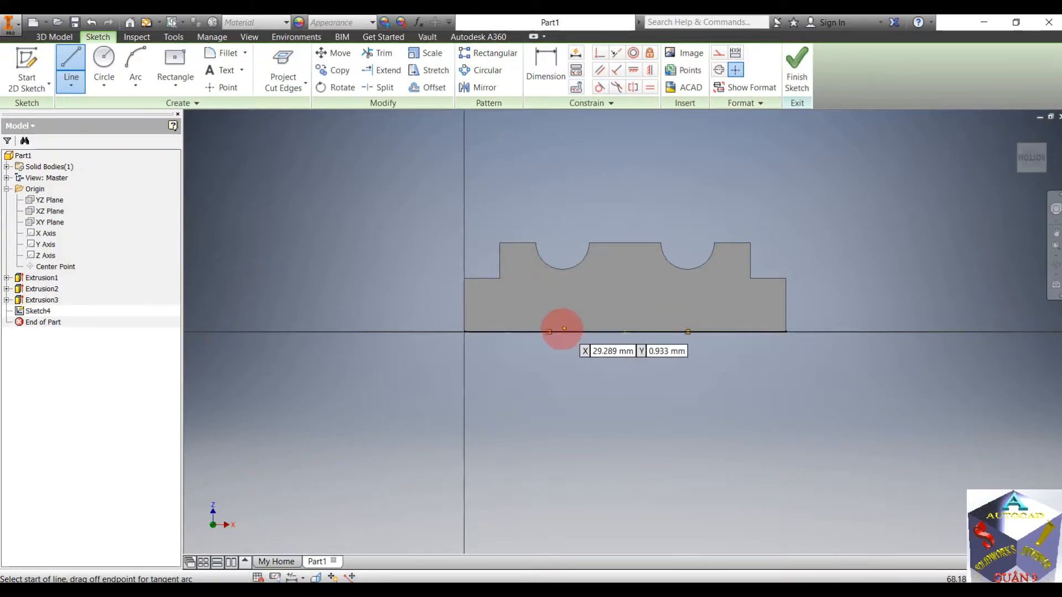
left_click(536, 319)
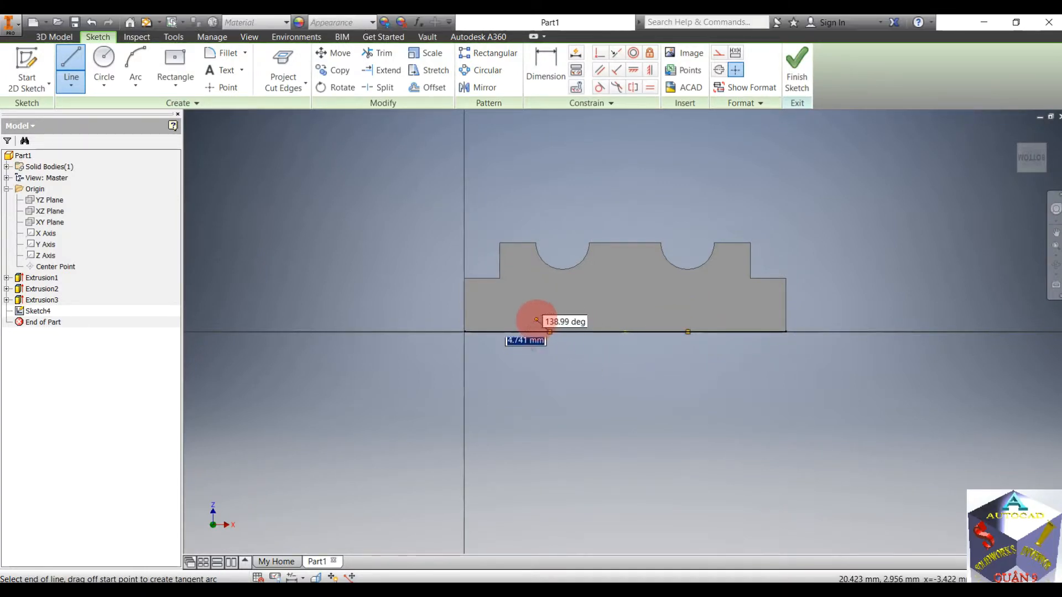
left_click(689, 320)
double_click(688, 331)
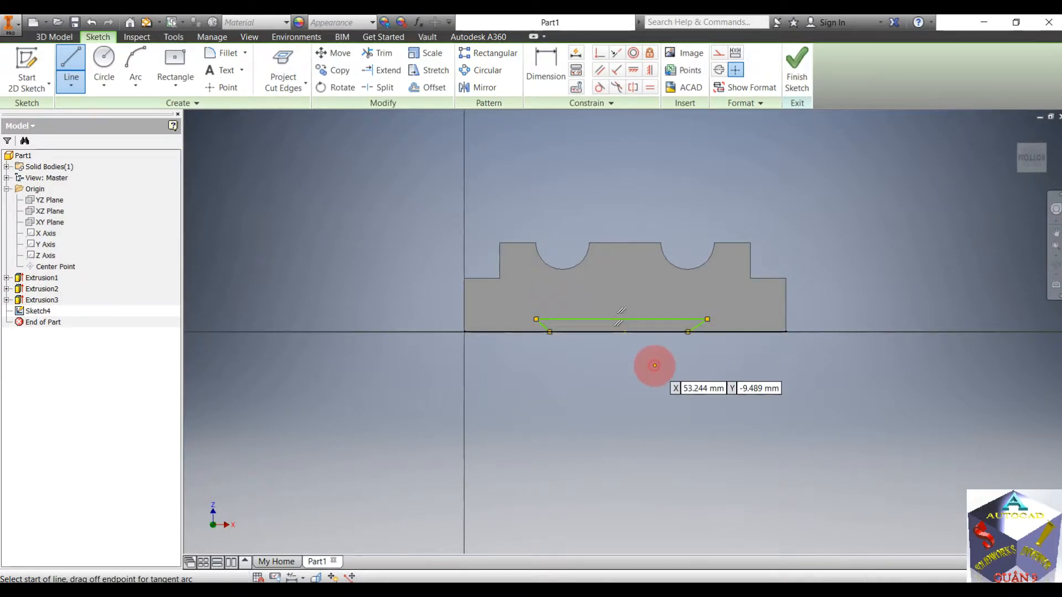
right_click(653, 366)
left_click(699, 366)
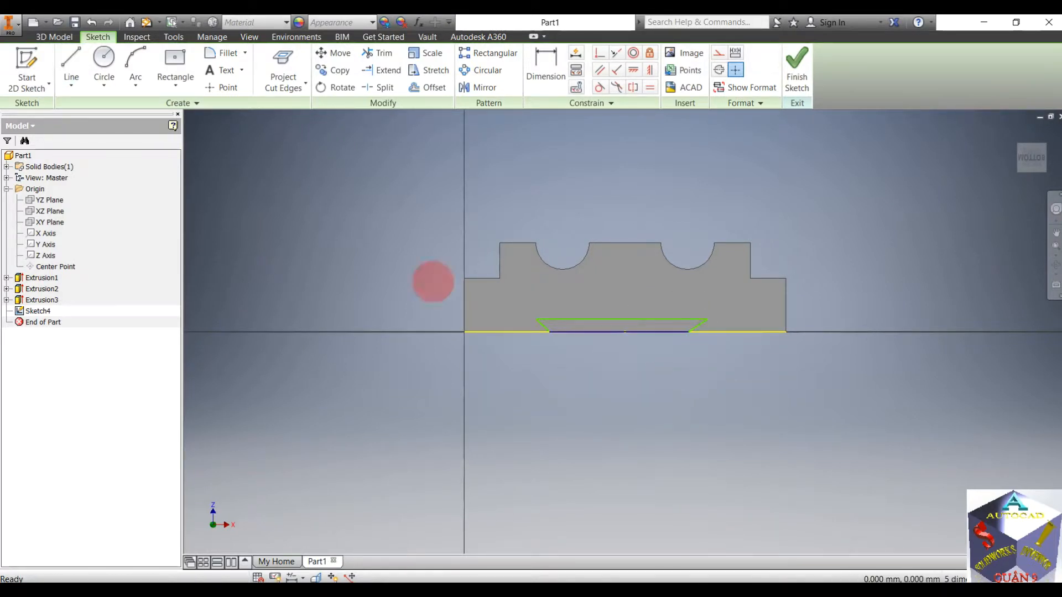
left_click(544, 58)
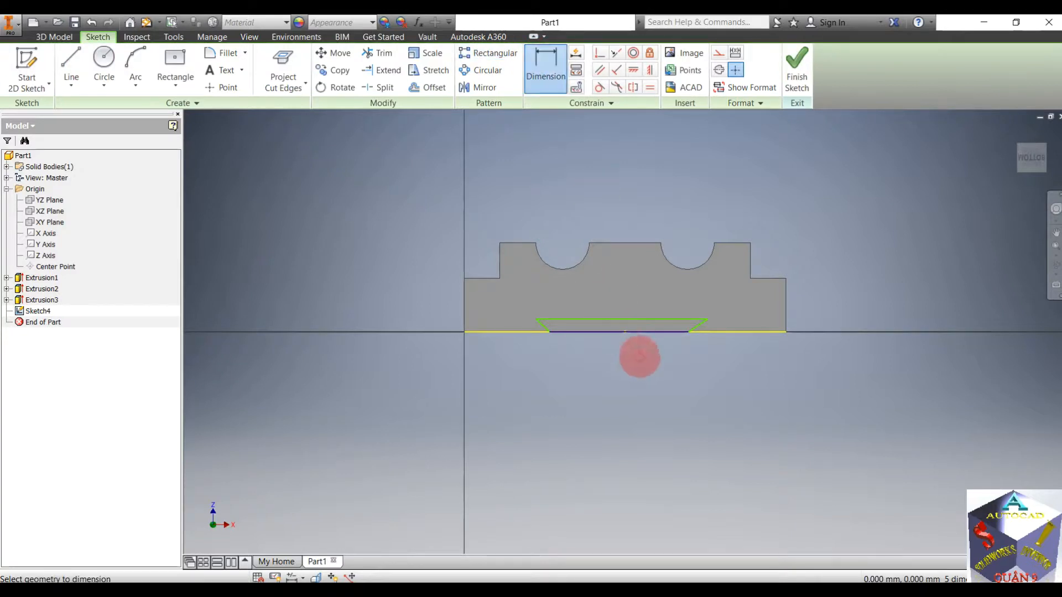
left_click(636, 332)
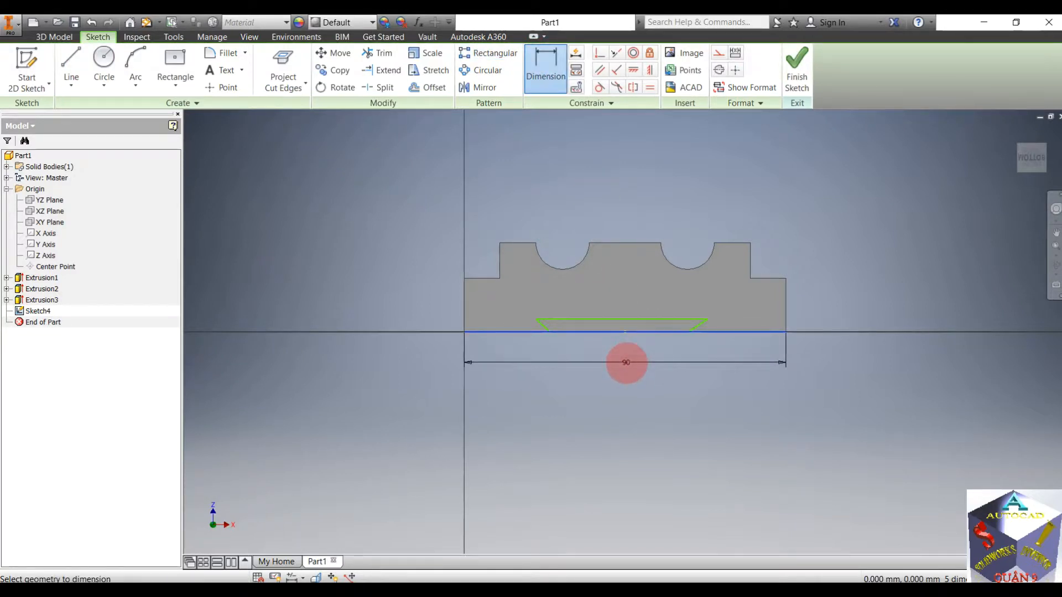
key("Escape")
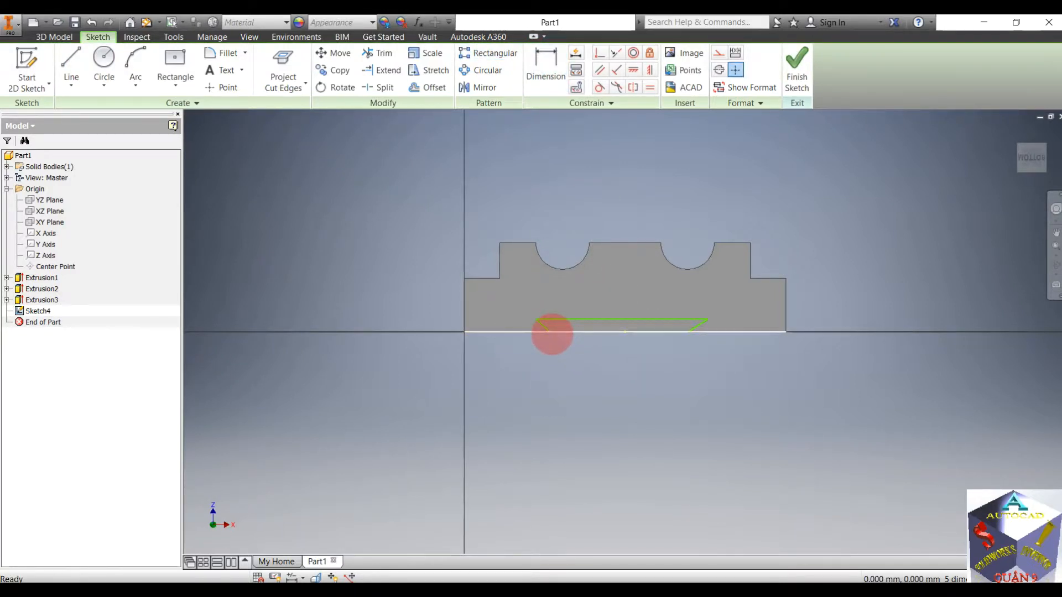
- Dimension the dovetail's bottom opening between its two lower corners as 45 mm
left_click(544, 63)
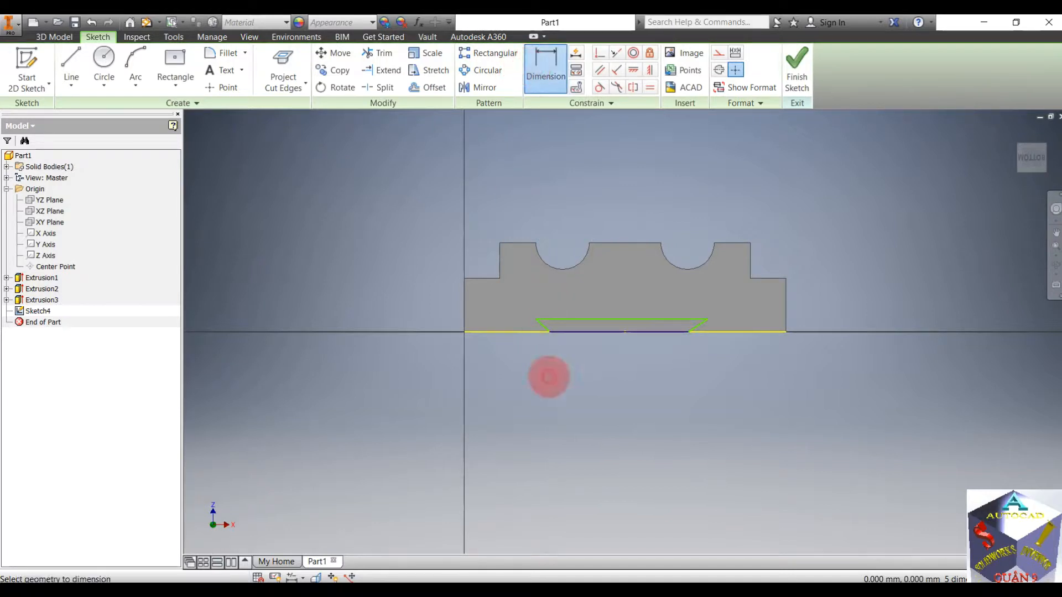
left_click(550, 333)
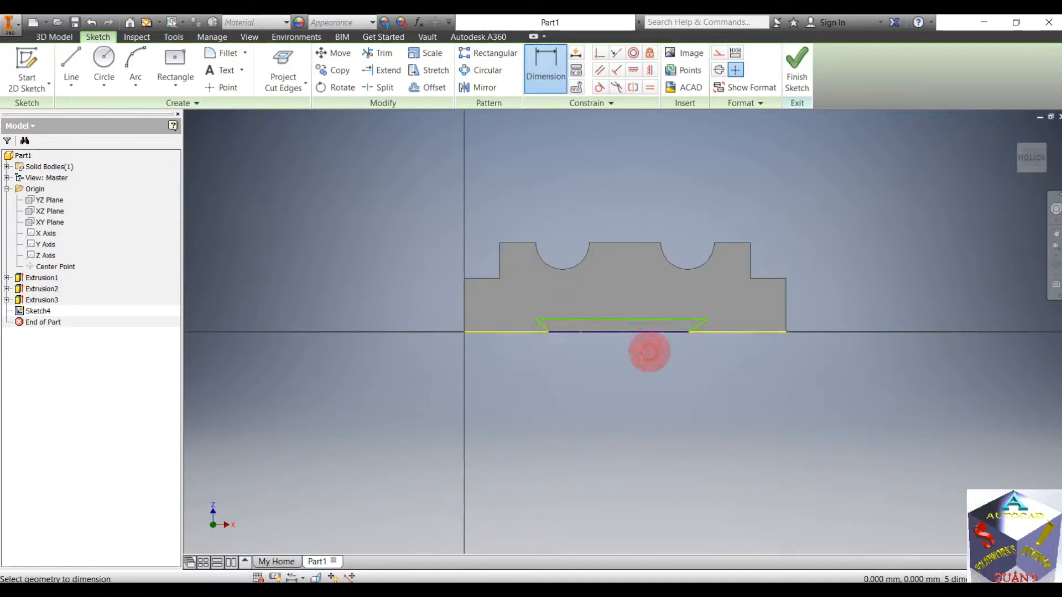
left_click(688, 333)
left_click(616, 360)
key("Return")
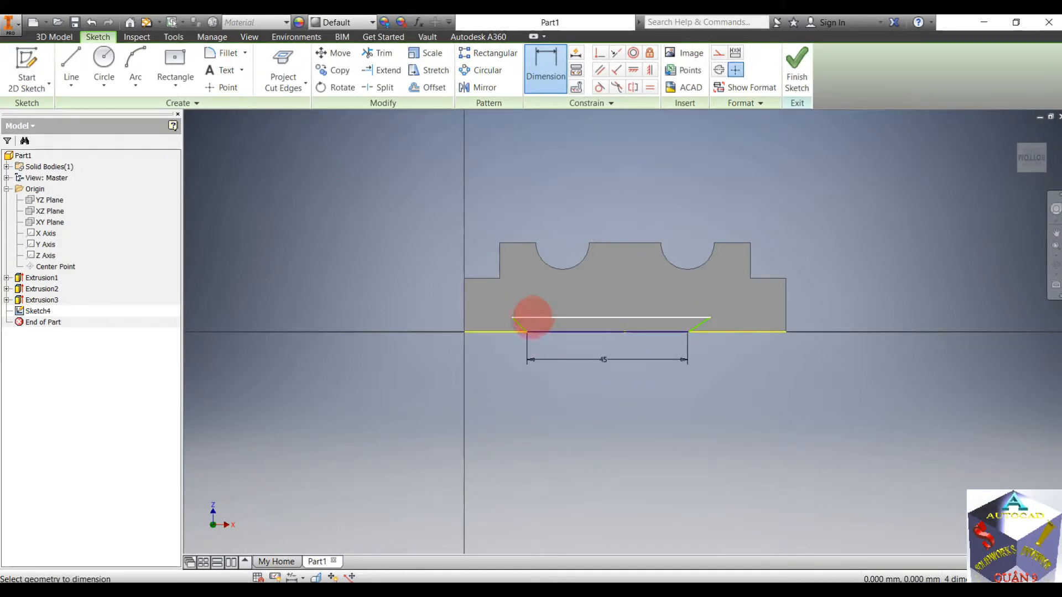
- Dimension the dovetail's height from the block's bottom edge to its upper line as 5 mm
left_click(532, 318)
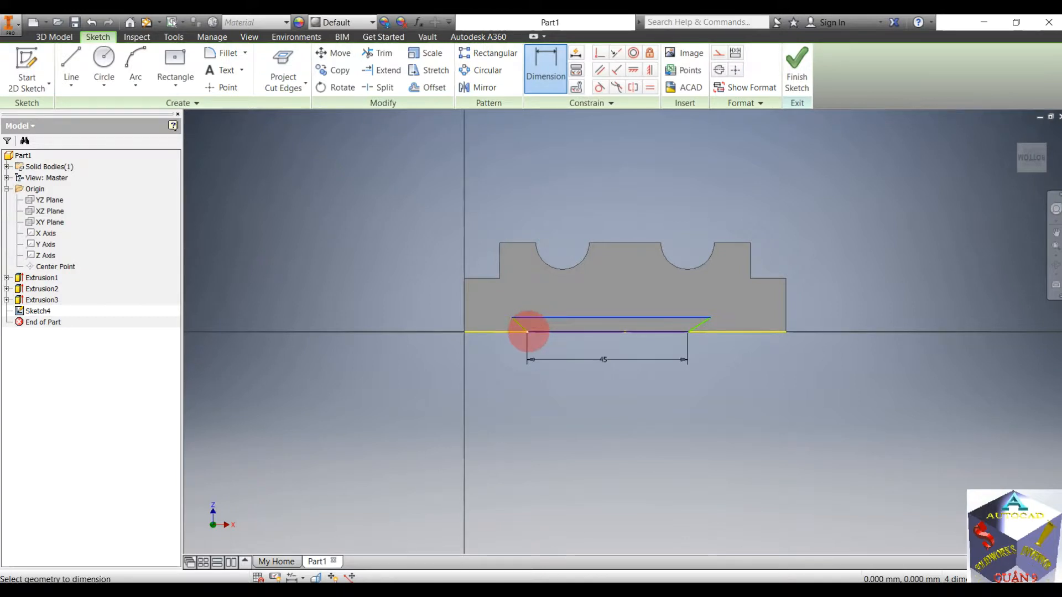
left_click(535, 332)
left_click(432, 326)
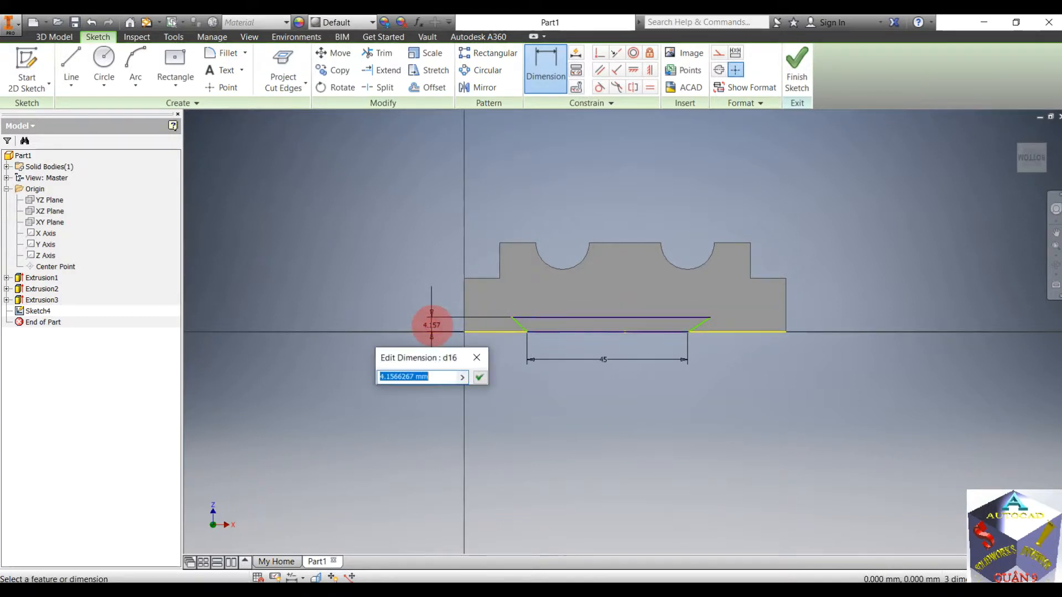
type("5")
key("Return")
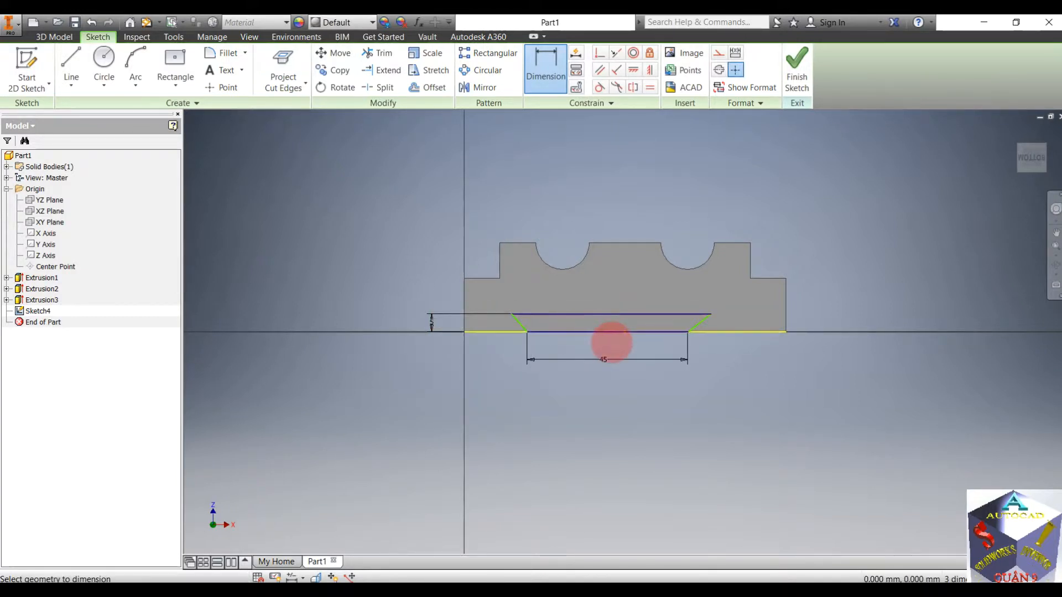
- Check the Base drawing in Word, return to Inventor and dimension the horizontal offset of the dovetail's right flank as 5 mm
scroll(612, 344, "down", 3)
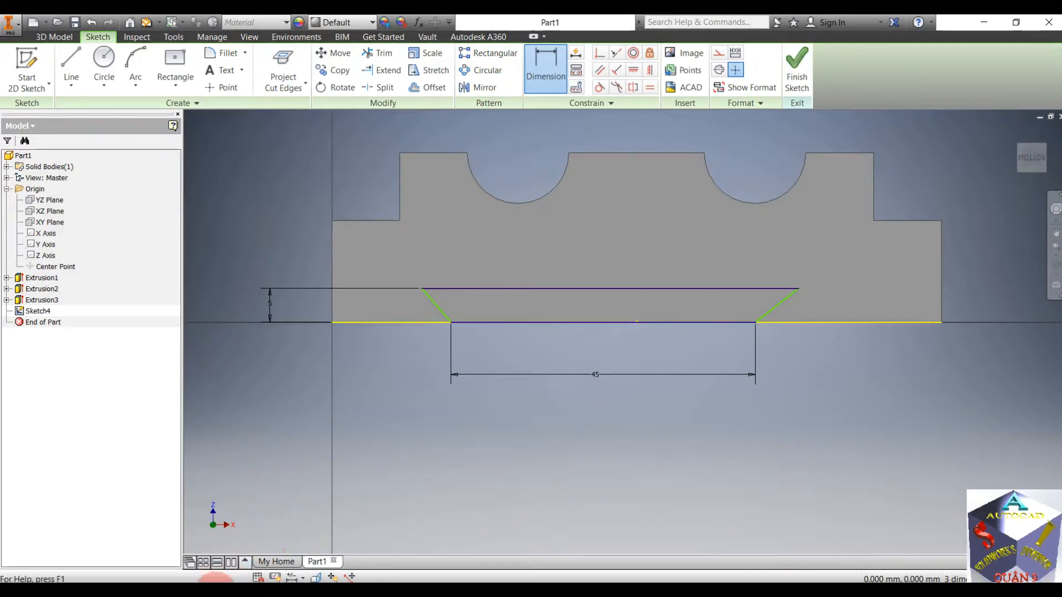
left_click(235, 582)
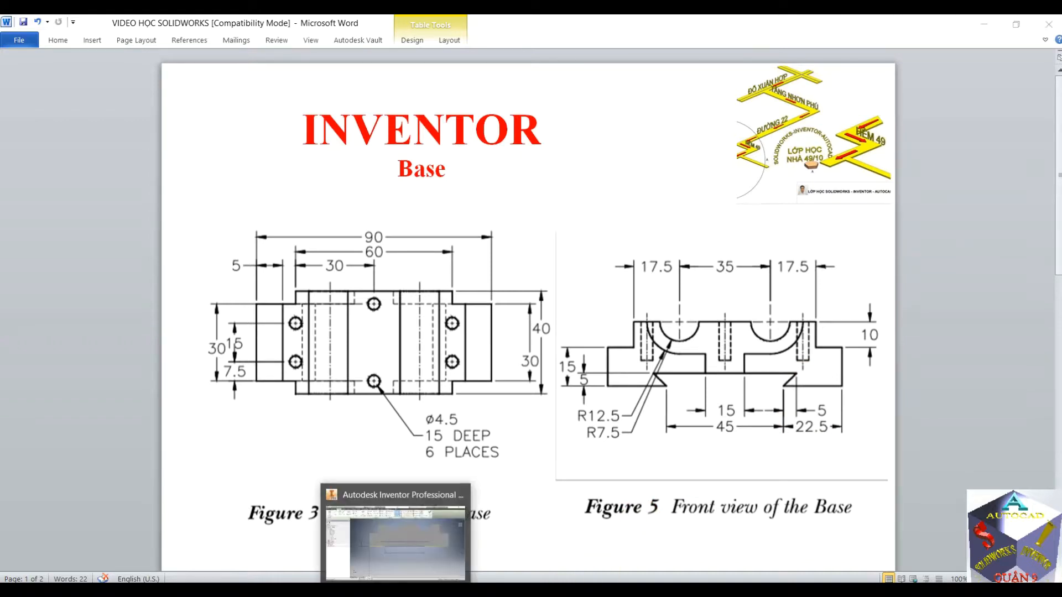
left_click(397, 525)
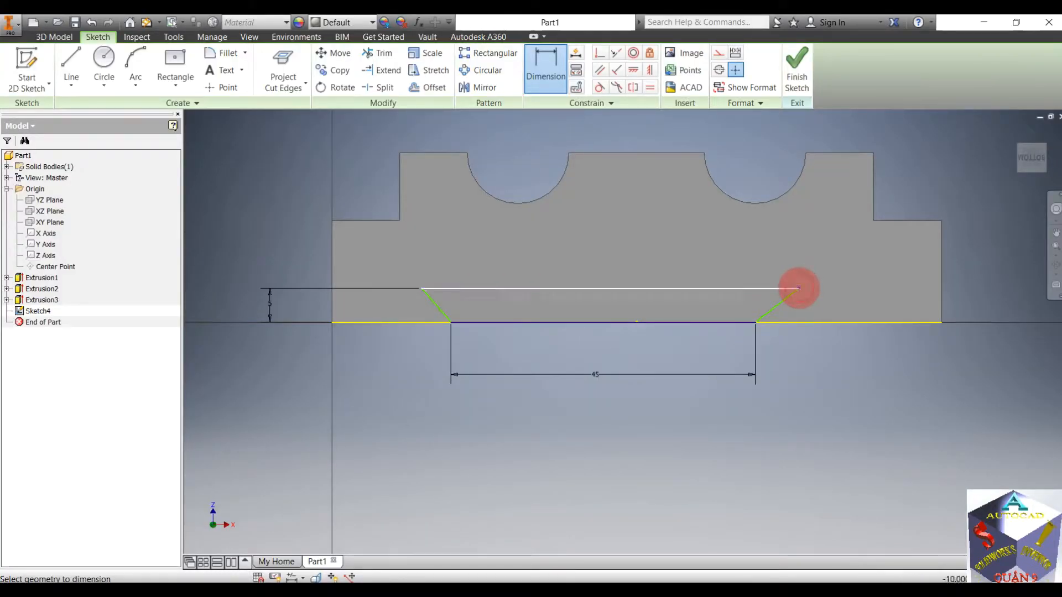
left_click(758, 321)
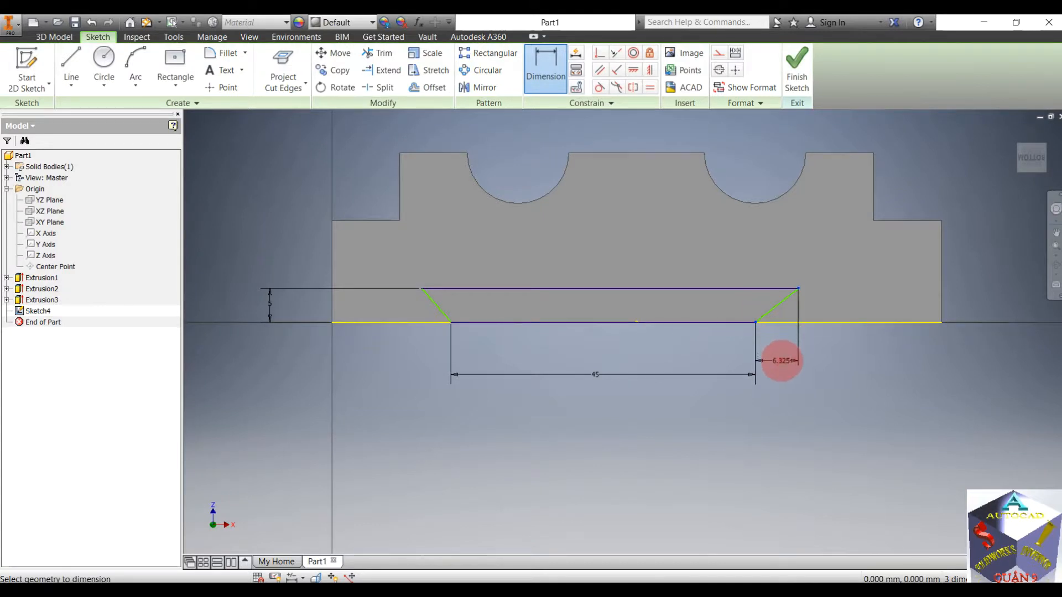
left_click(778, 394)
type("5")
key("Return")
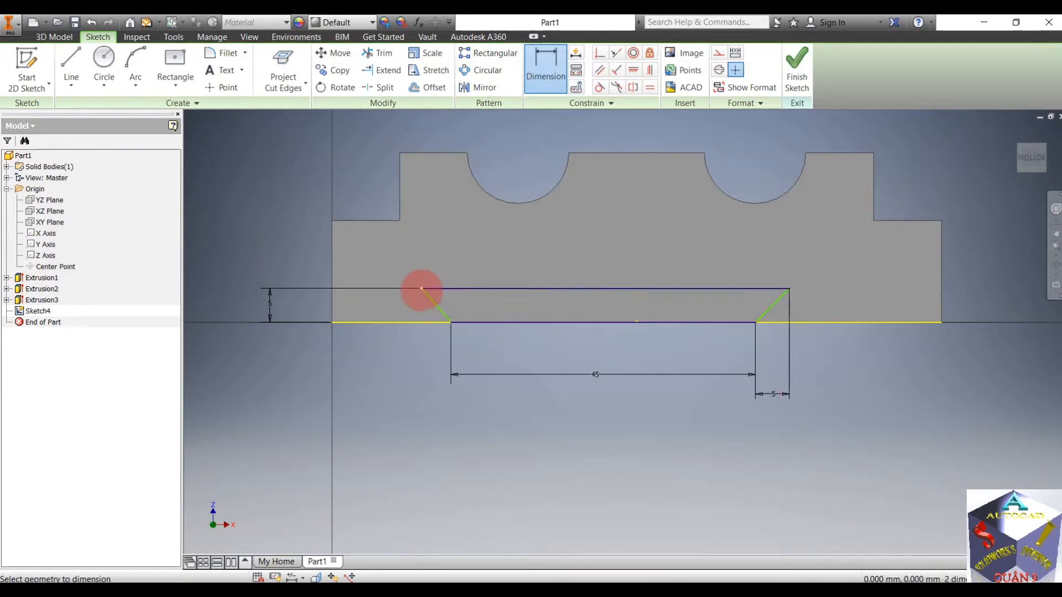
- Dimension the horizontal offset between the upper and lower ends of the dovetail's left flank as 5 mm
left_click(422, 290)
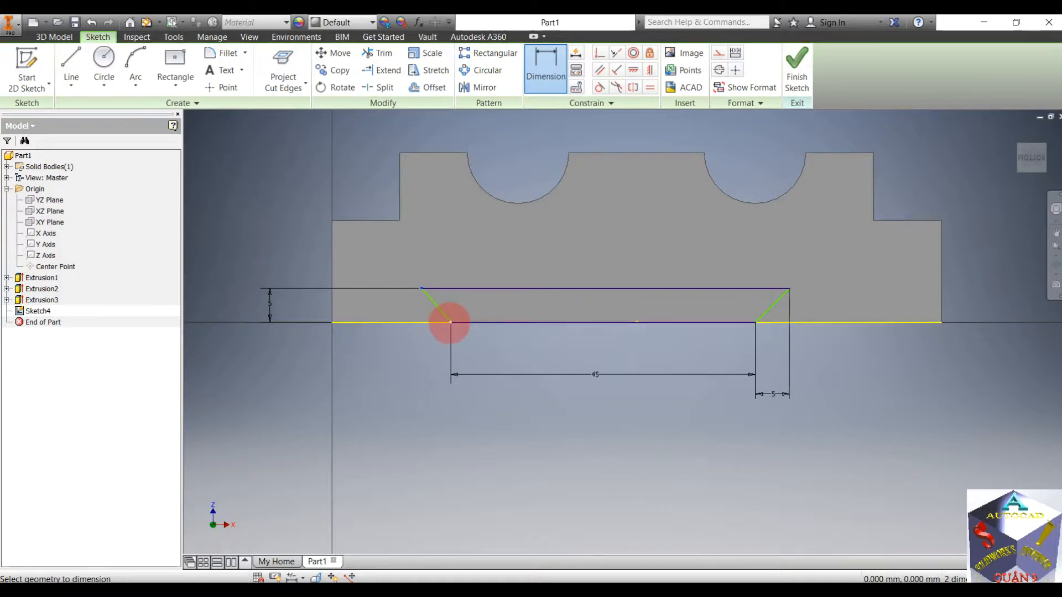
left_click(451, 322)
left_click(437, 357)
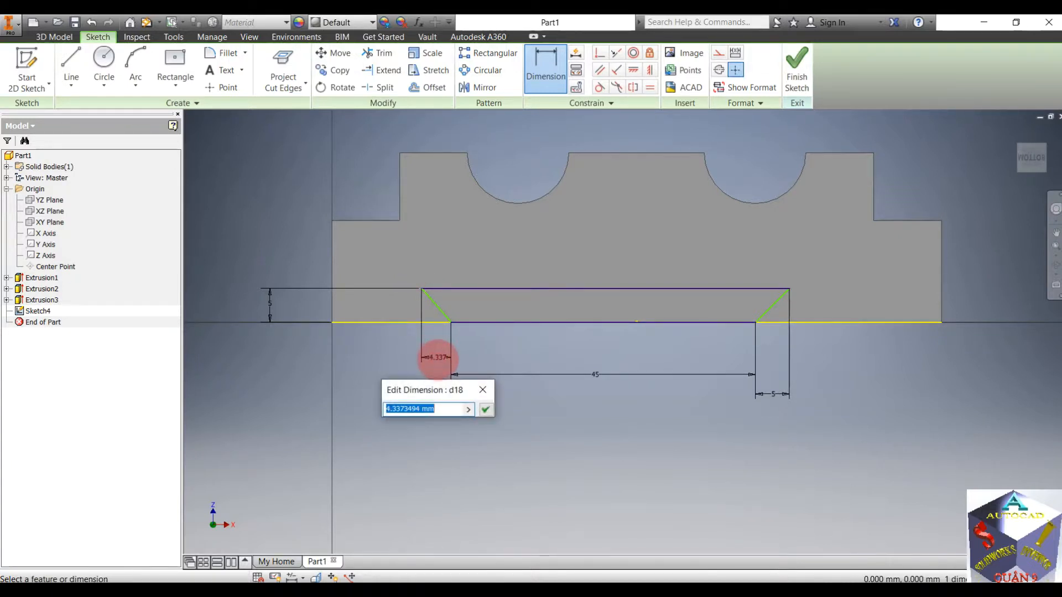
type("5")
key("Return")
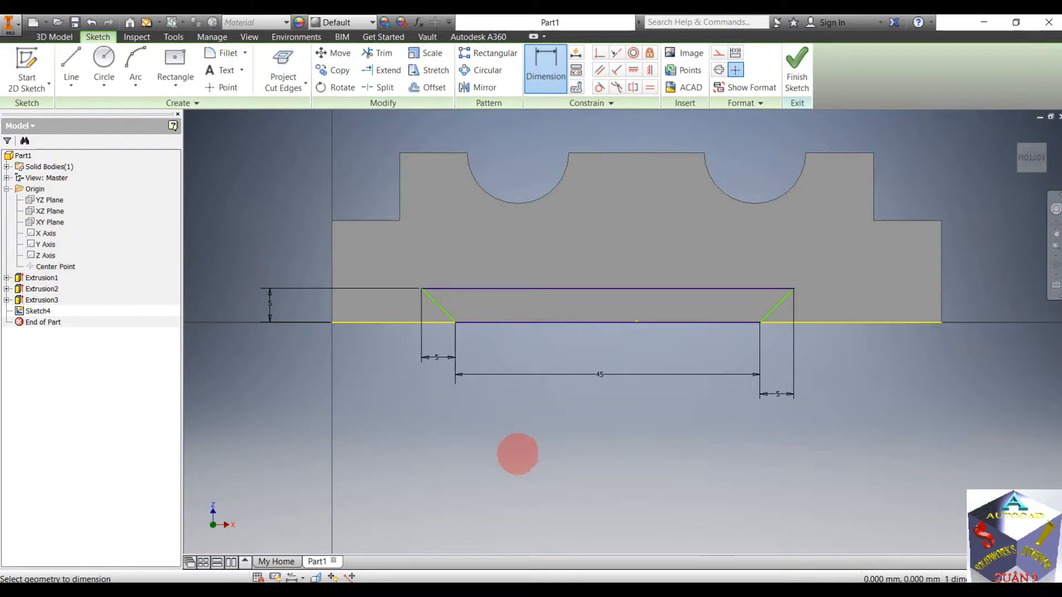
key("Escape")
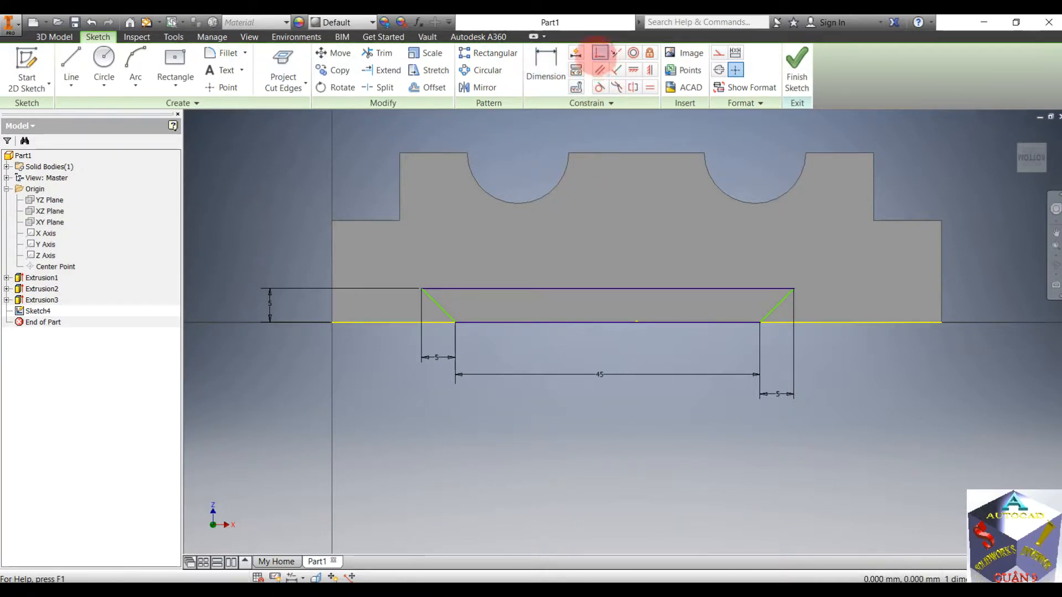
- Center the dovetail on the block by making its bottom line's midpoint coincident with the bottom edge's midpoint
left_click(600, 54)
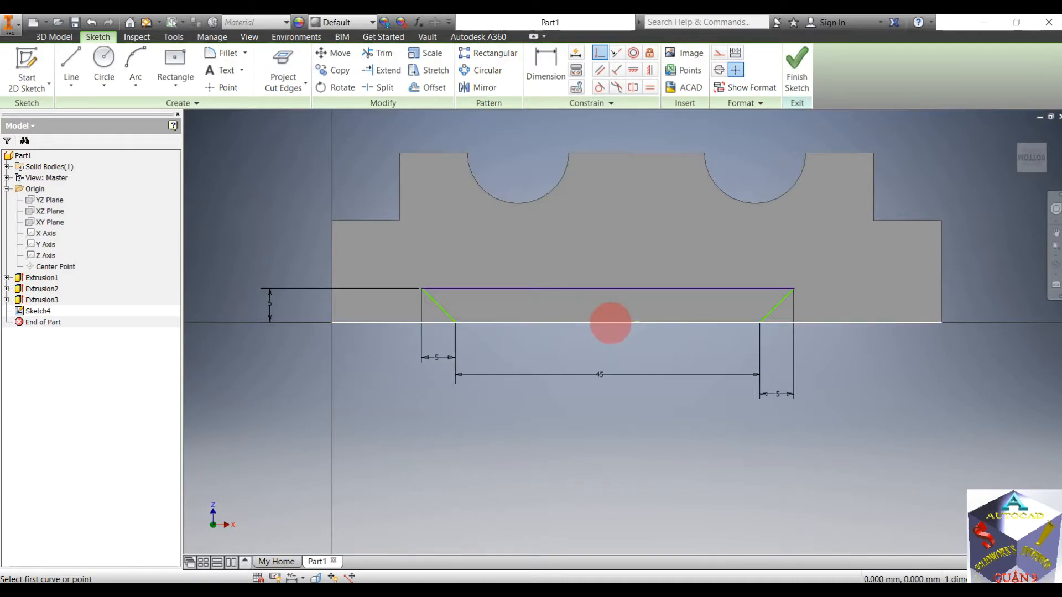
left_click(607, 322)
left_click(637, 322)
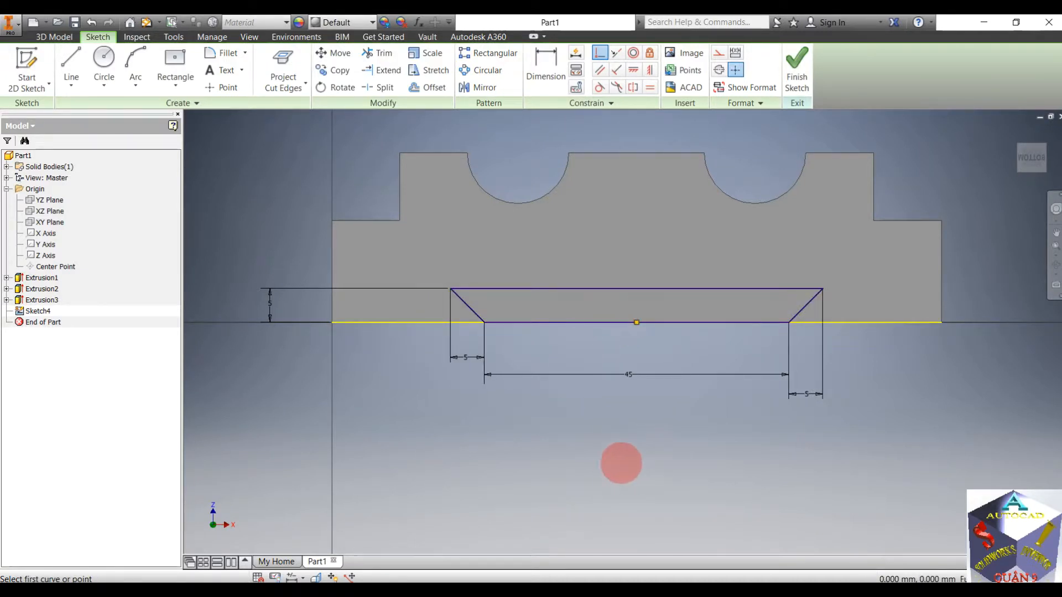
- Finish the sketch and extrude the dovetail profile as a cut with extents All through the block
scroll(621, 463, "up", 3)
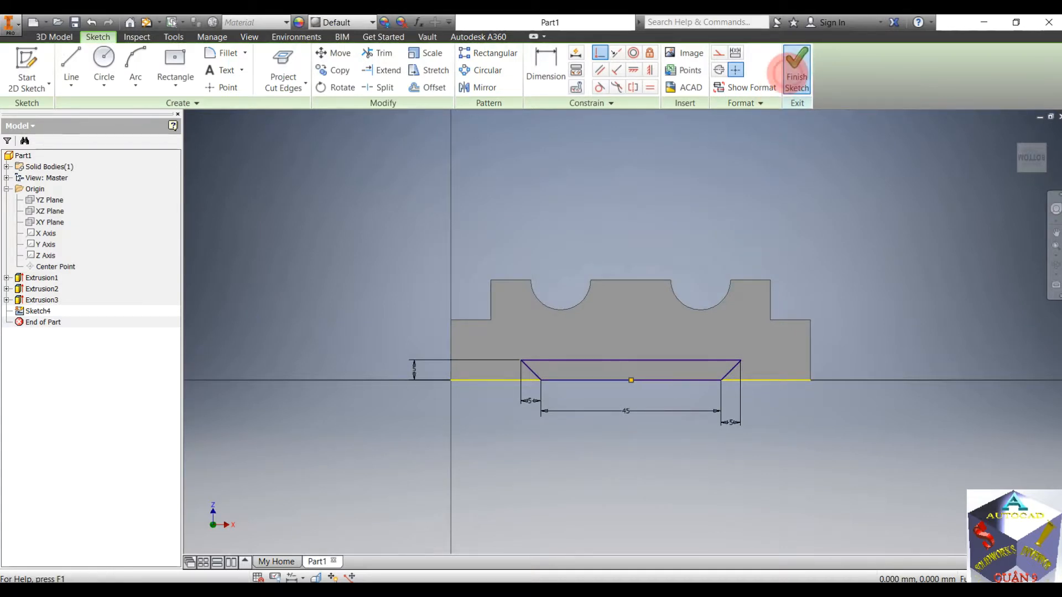
left_click(797, 72)
left_click(72, 66)
left_click(282, 194)
left_click(336, 173)
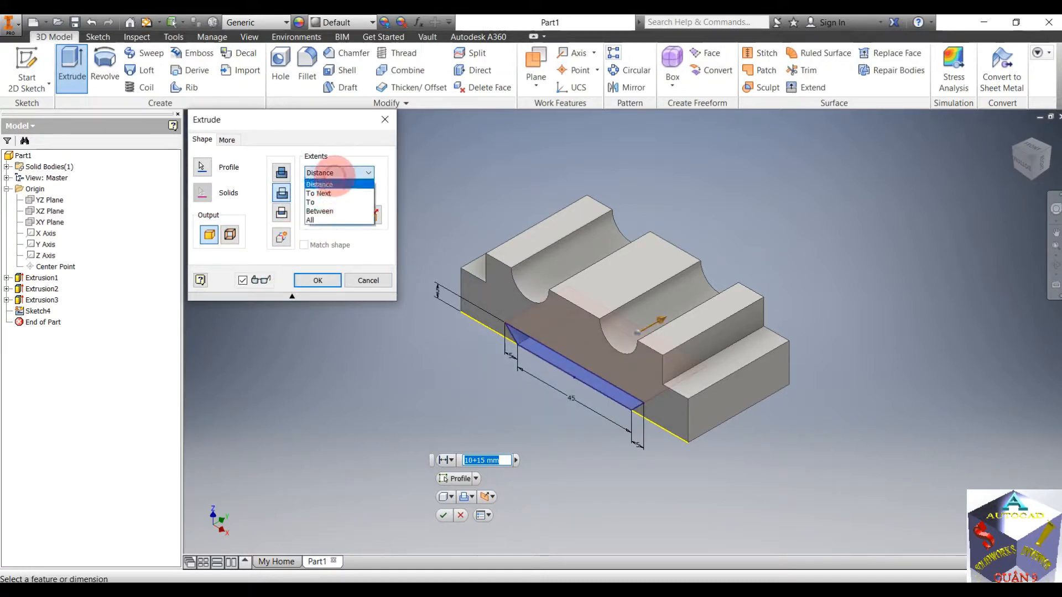
left_click(325, 216)
left_click(318, 280)
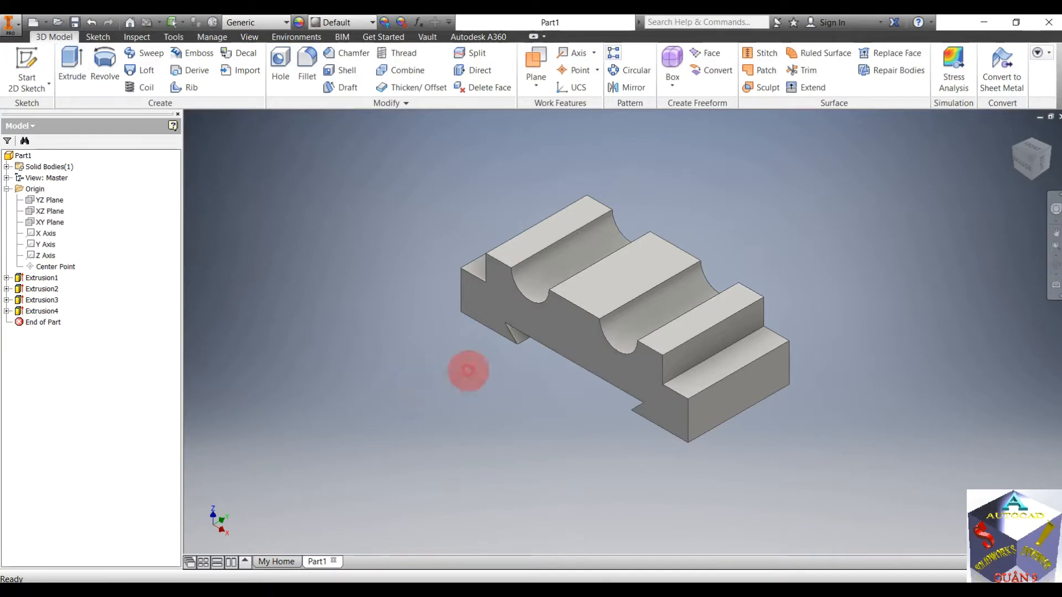
- Start a new sketch on the block's front face, then consult the Base drawing in Word and return to Inventor
left_click(503, 303)
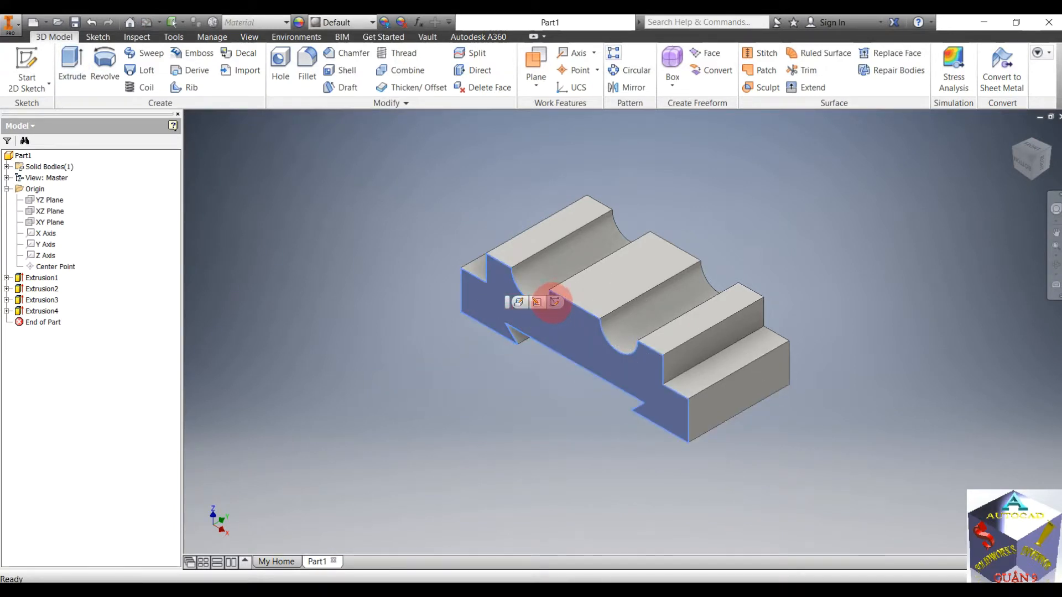
left_click(553, 301)
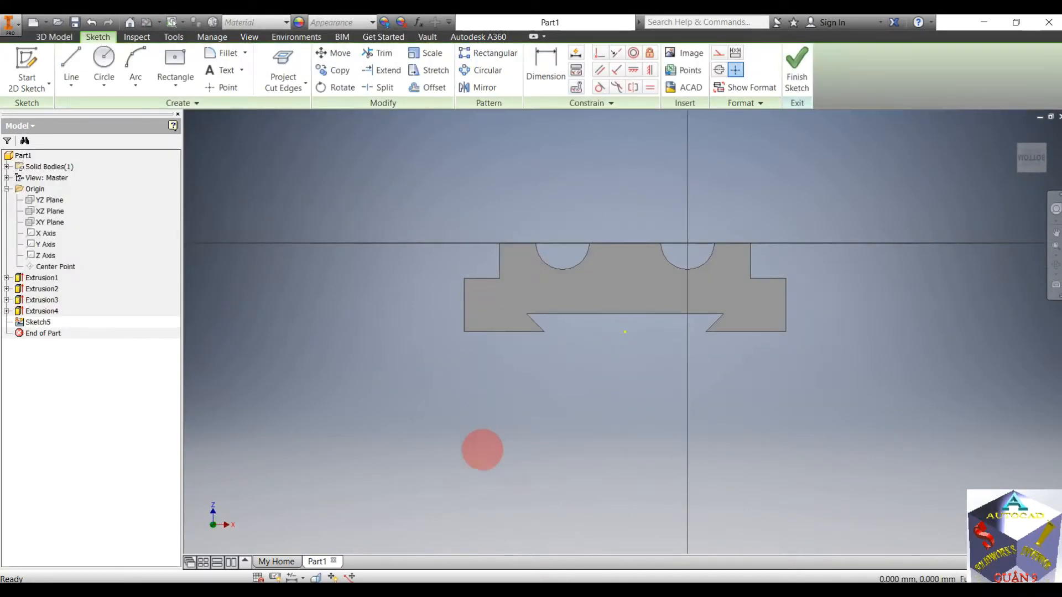
left_click(228, 595)
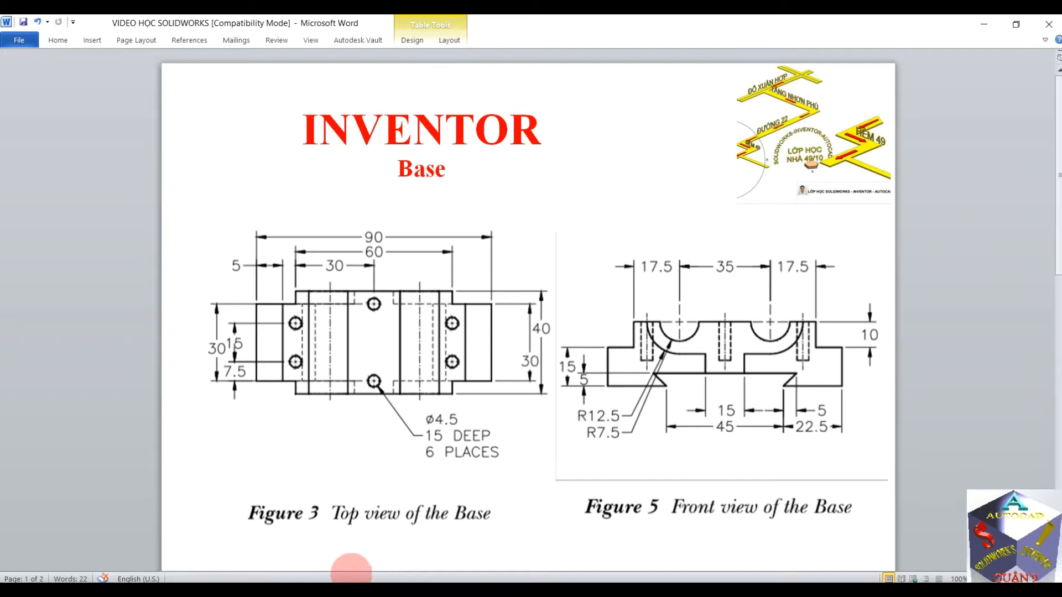
left_click(403, 591)
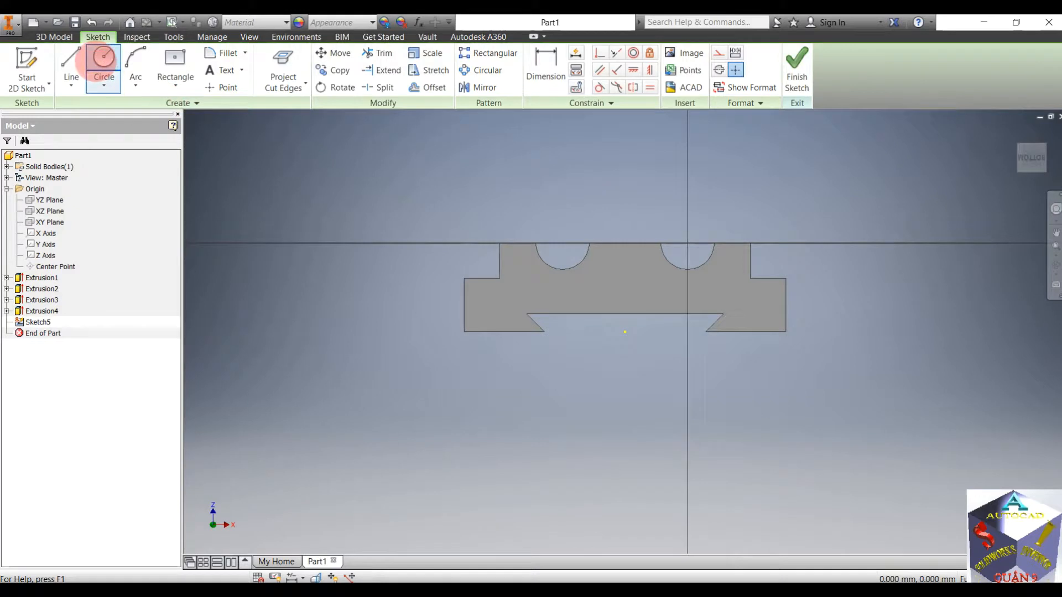
- Sketch a circle above the left groove and dimension its diameter as 25 mm
scroll(534, 236, "up", 3)
left_click(551, 161)
left_click(565, 209)
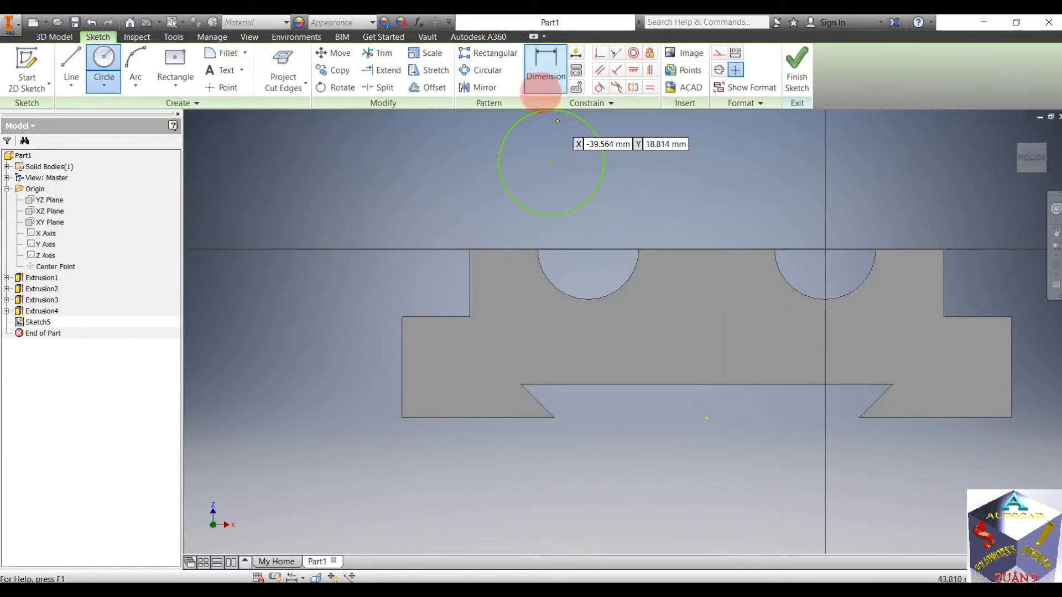
left_click(542, 78)
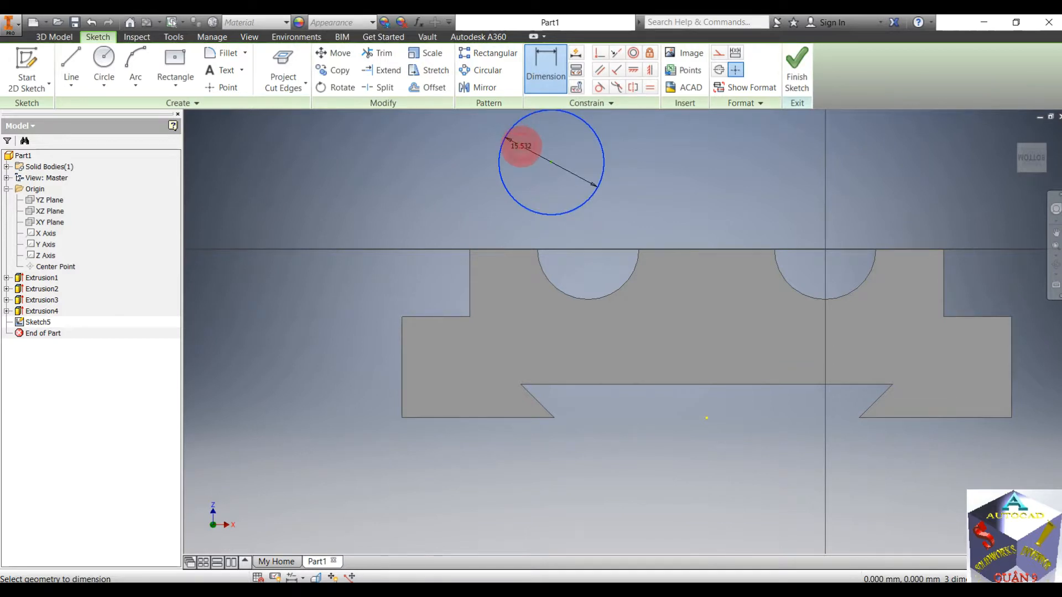
left_click(520, 145)
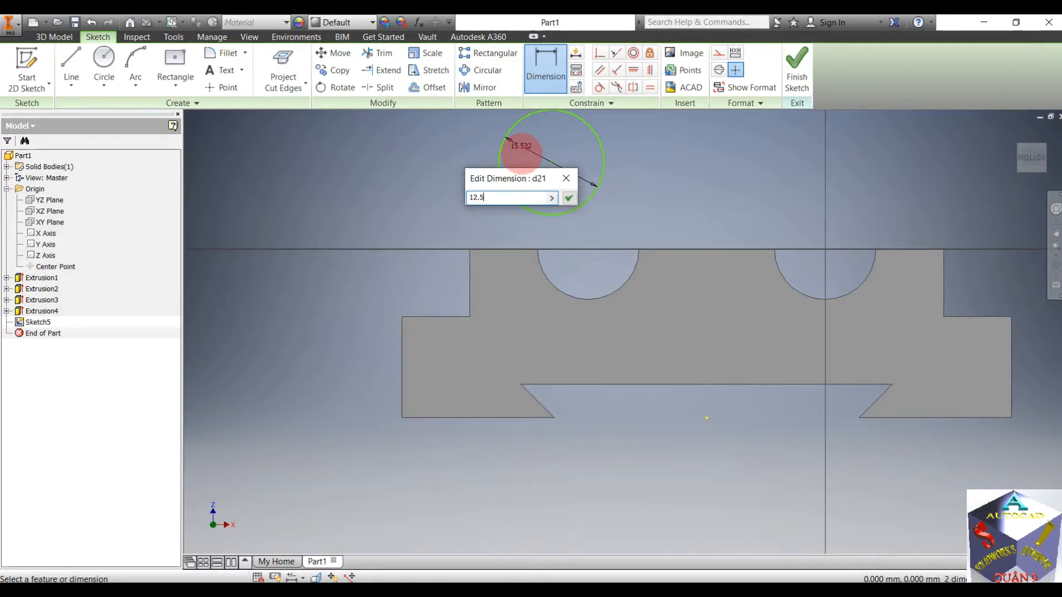
key("Return")
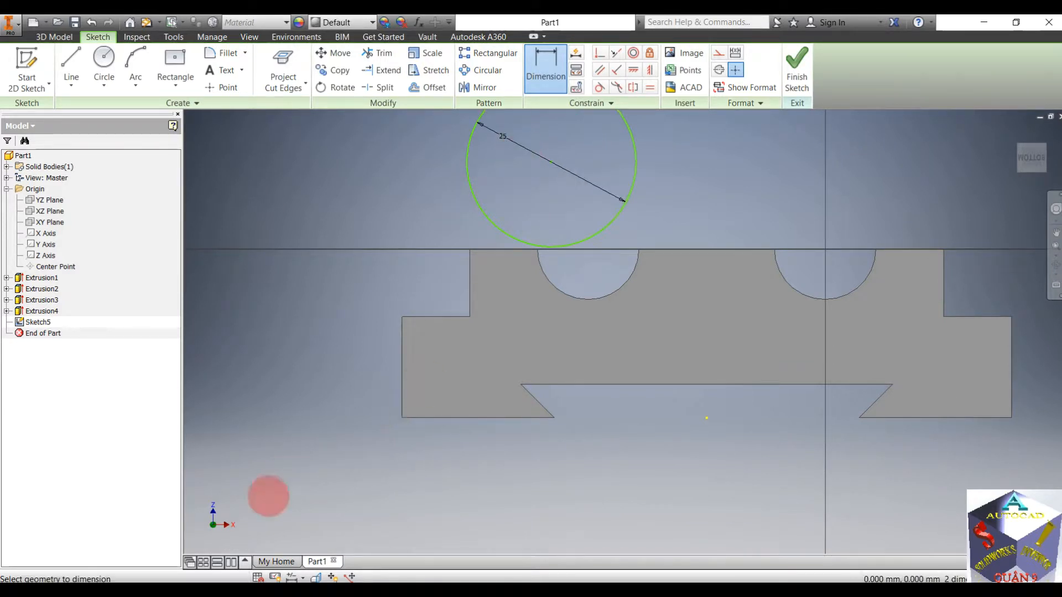
- Recheck the drawing in Word, return to Inventor and sketch a second circle above the right groove, constrained equal to the 25 mm circle
left_click(379, 515)
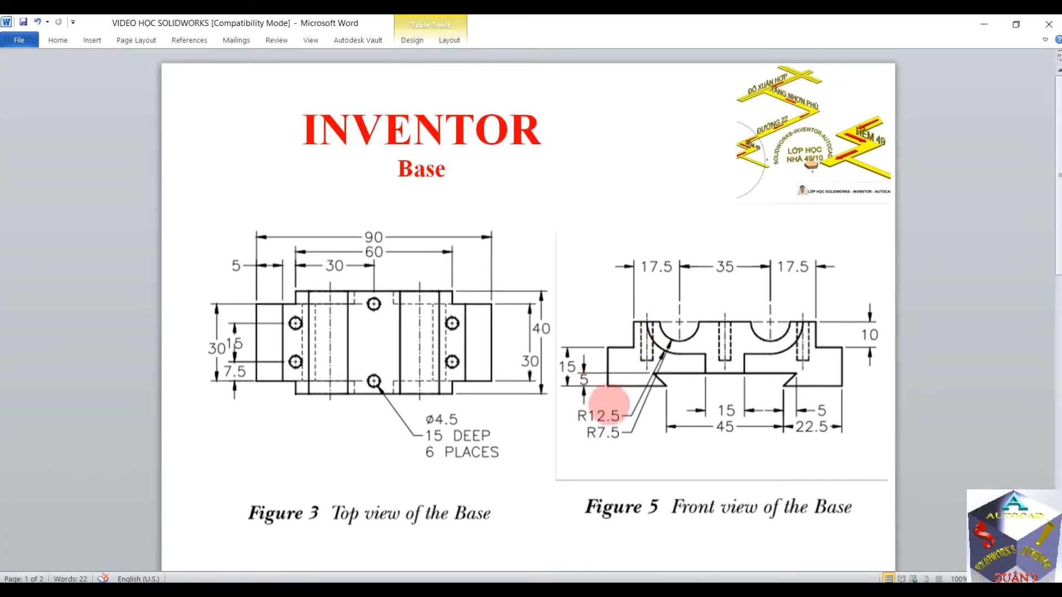
left_click(396, 584)
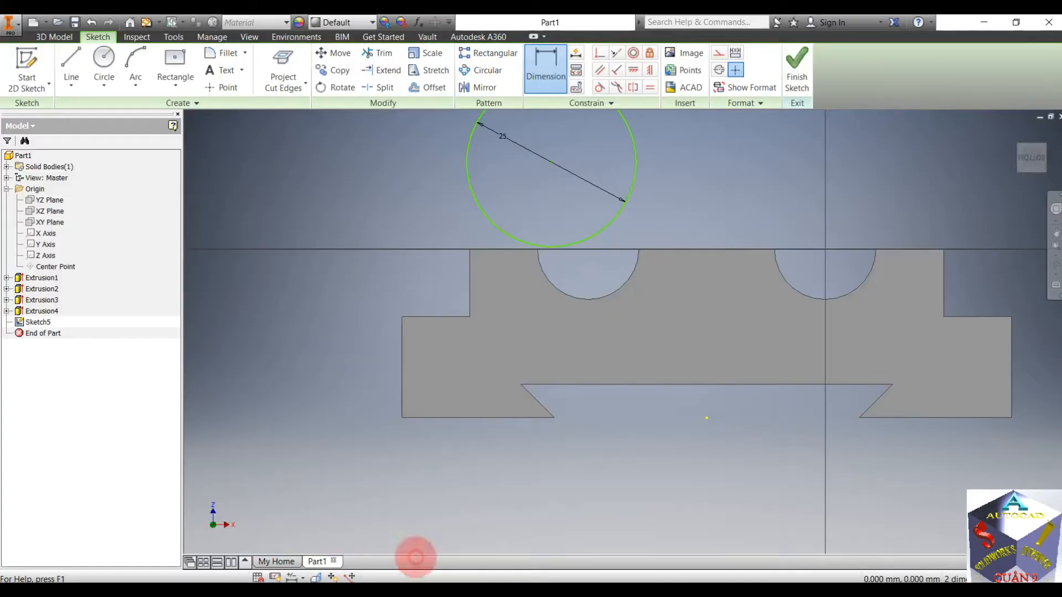
scroll(487, 424, "up", 3)
left_click(104, 56)
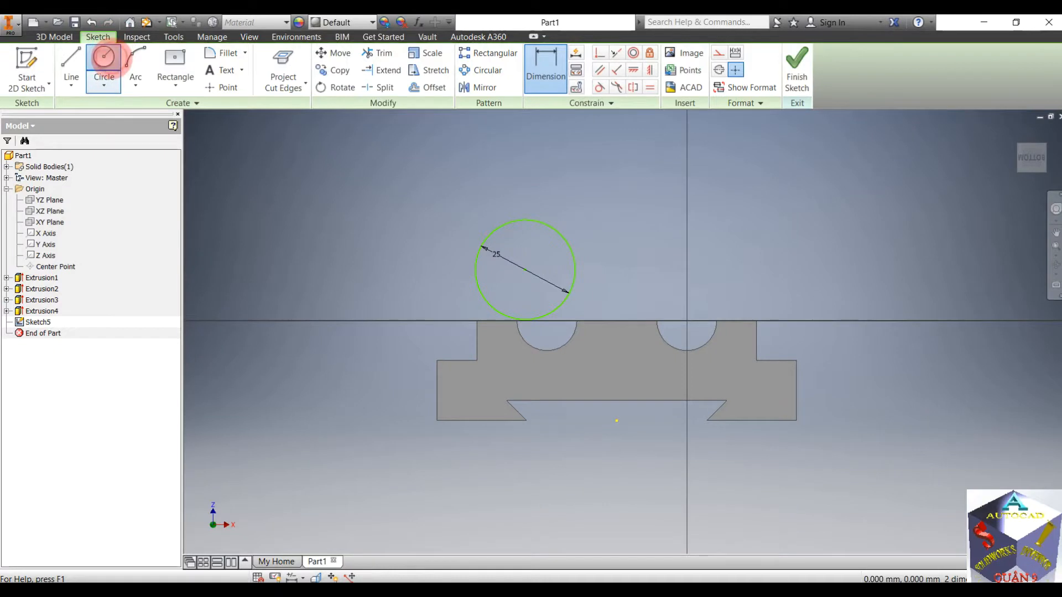
left_click(688, 240)
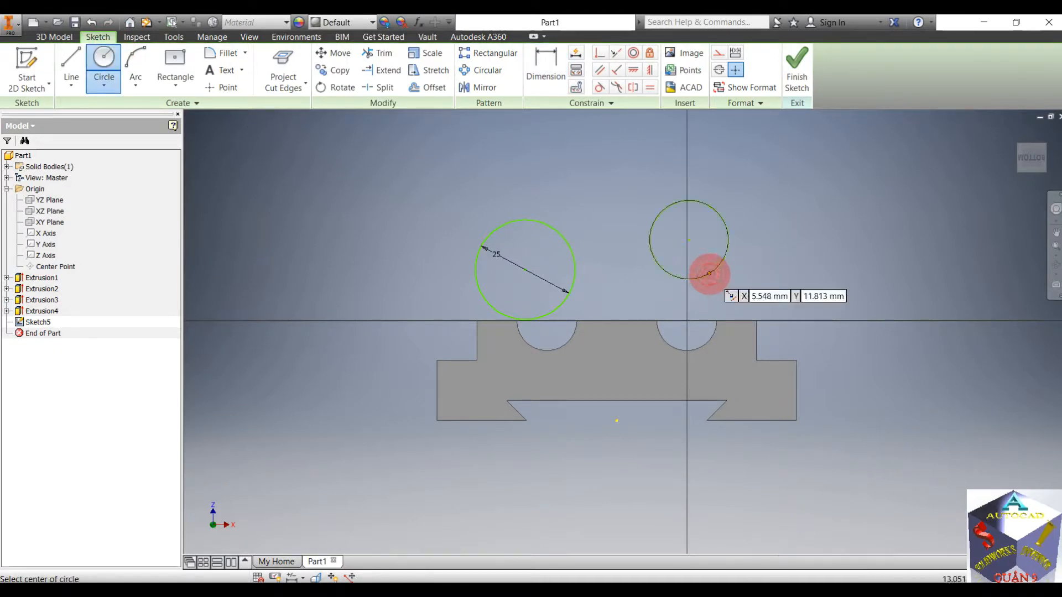
left_click(708, 270)
key("Escape")
left_click(650, 87)
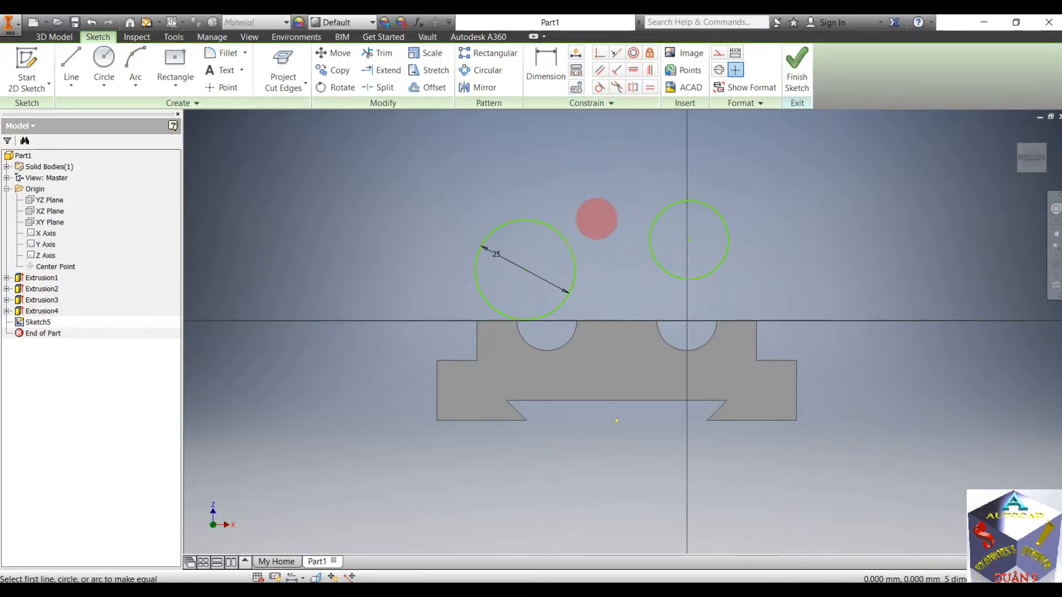
left_click(572, 253)
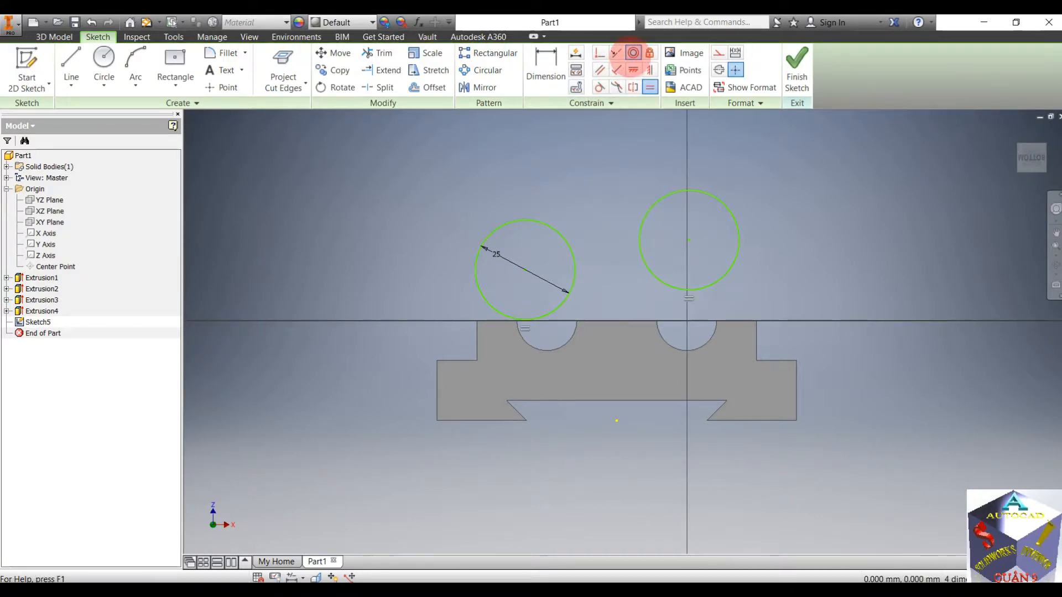
- Make the right circle concentric with the right groove's arc and the left circle concentric with the left groove's arc
left_click(633, 53)
left_click(660, 203)
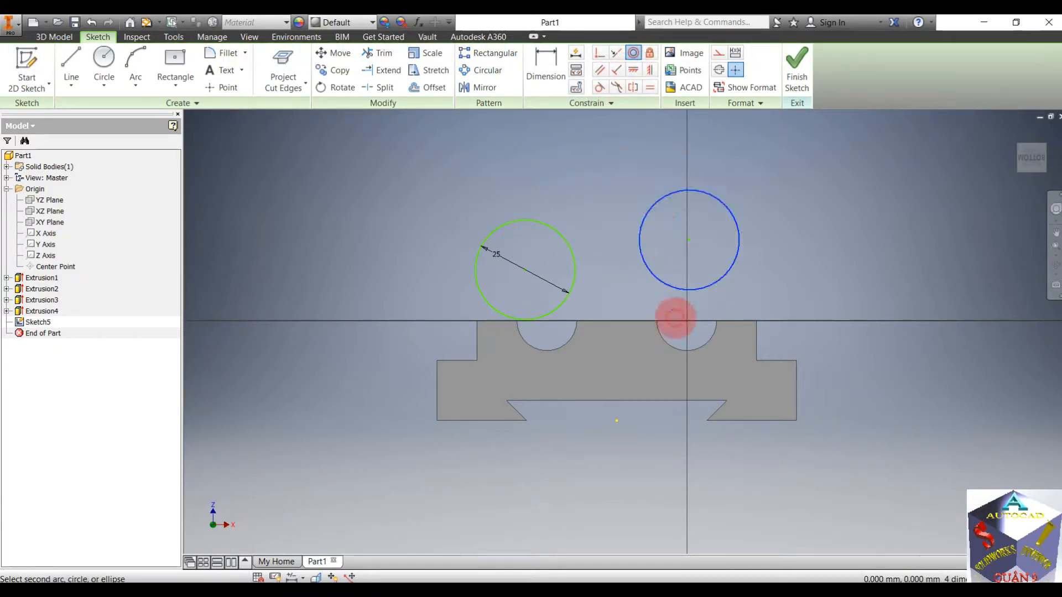
left_click(665, 343)
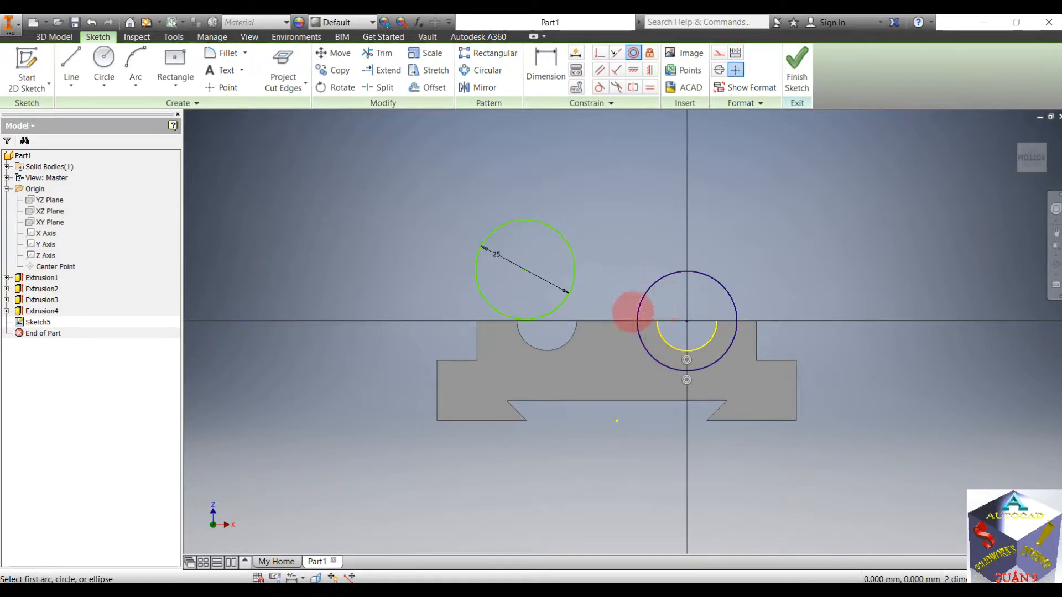
left_click(553, 232)
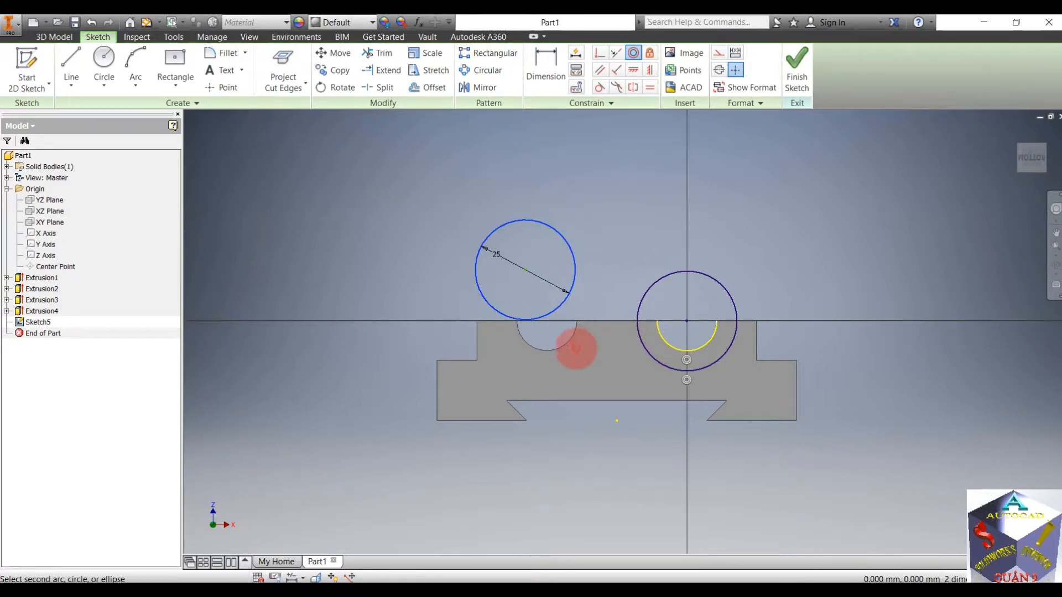
left_click(570, 340)
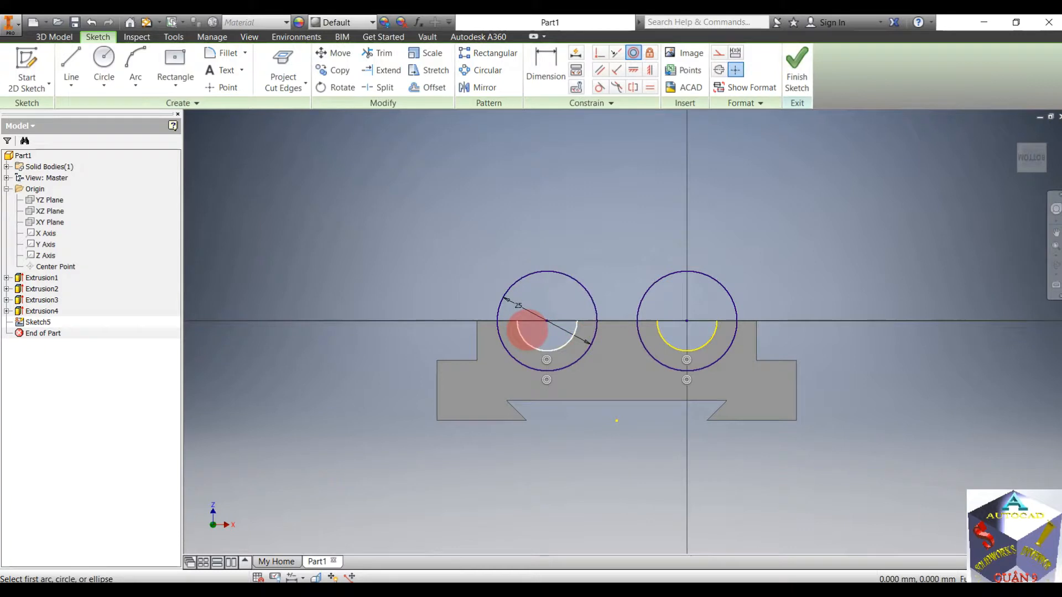
- Draw a horizontal line connecting the lowest points of the two 25 mm circles
left_click(71, 57)
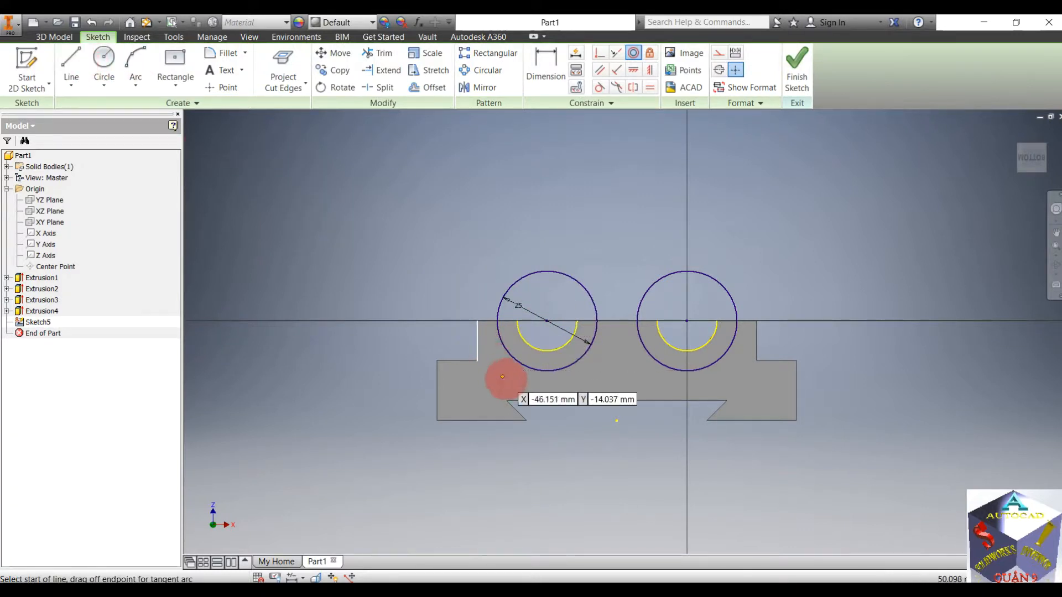
left_click(546, 370)
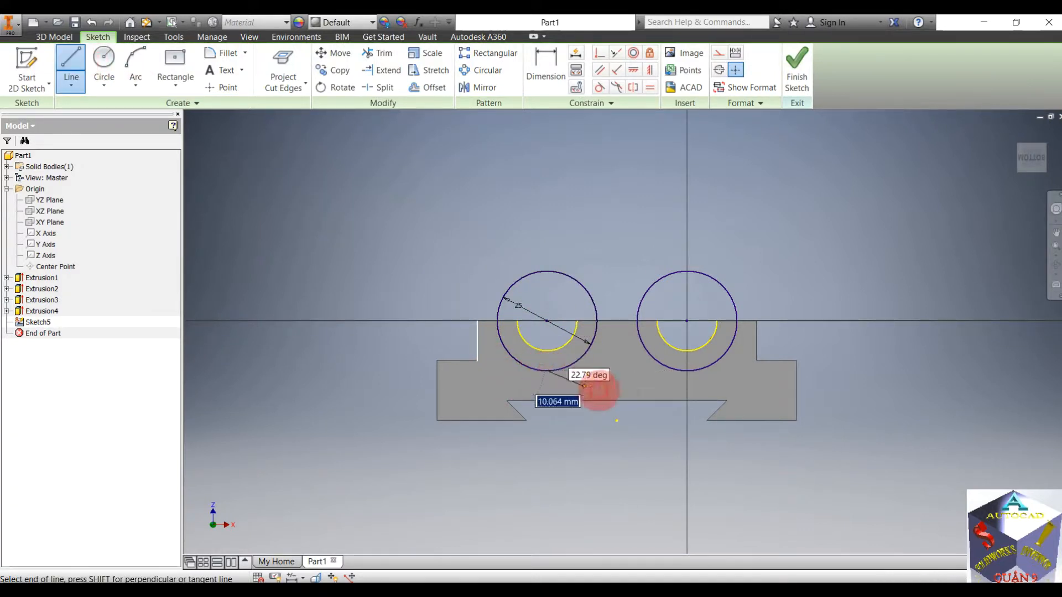
double_click(687, 370)
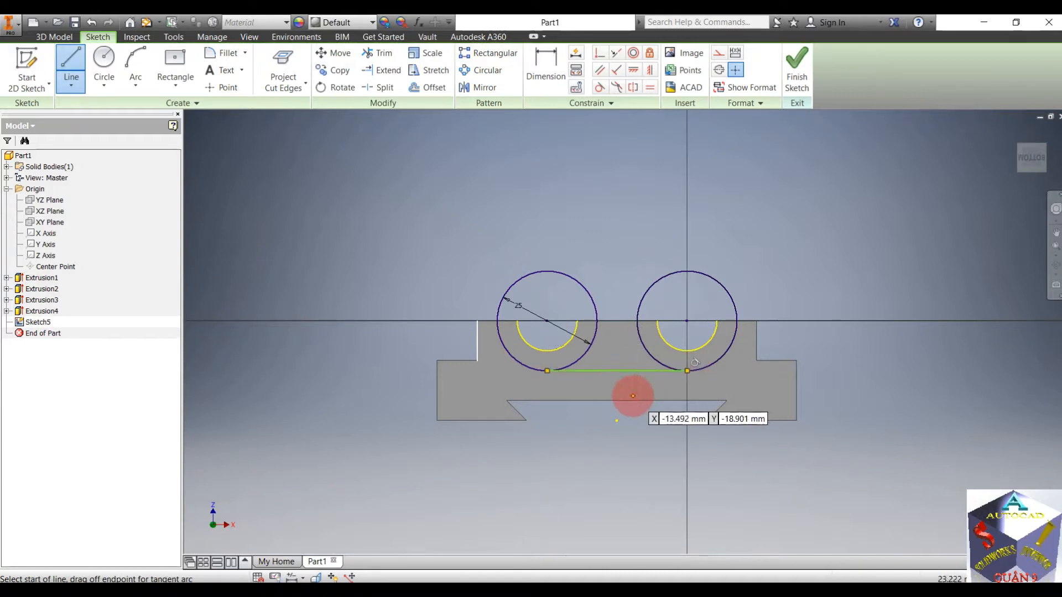
- Project the body's cut edges into the sketch, then recheck the front view in Word and return to Inventor
key("Escape")
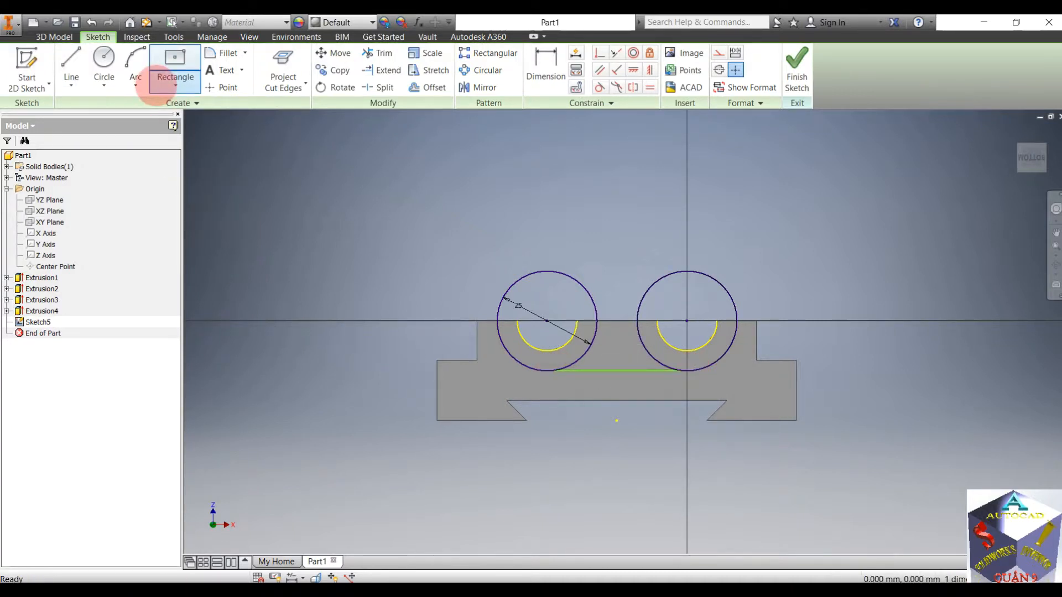
left_click(281, 55)
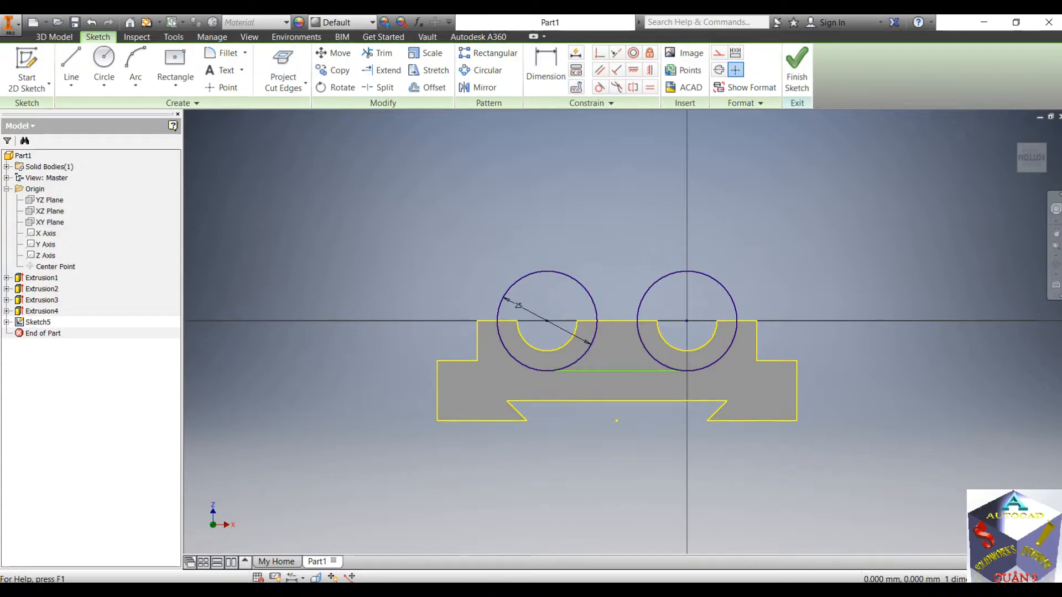
left_click(332, 591)
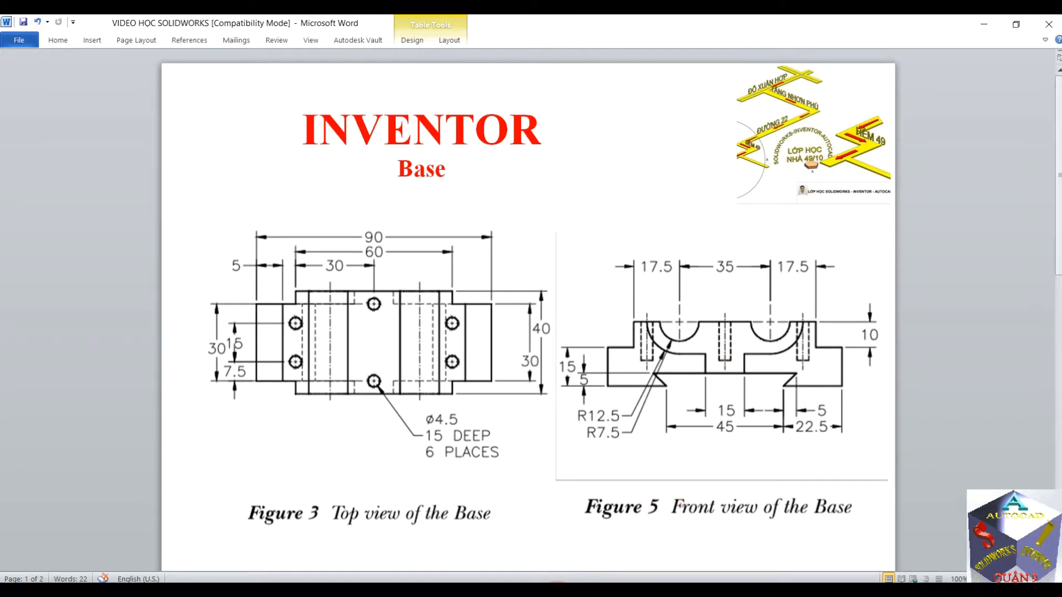
left_click(407, 591)
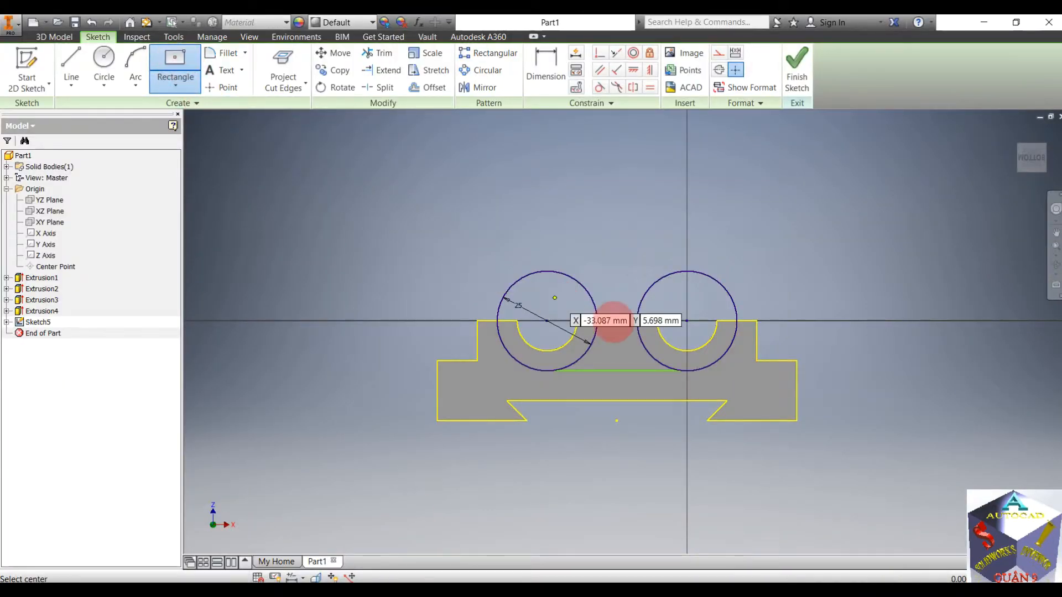
- Draw a centre rectangle at the midpoint of the line joining the circles and dimension its width as 15 mm
left_click(617, 371)
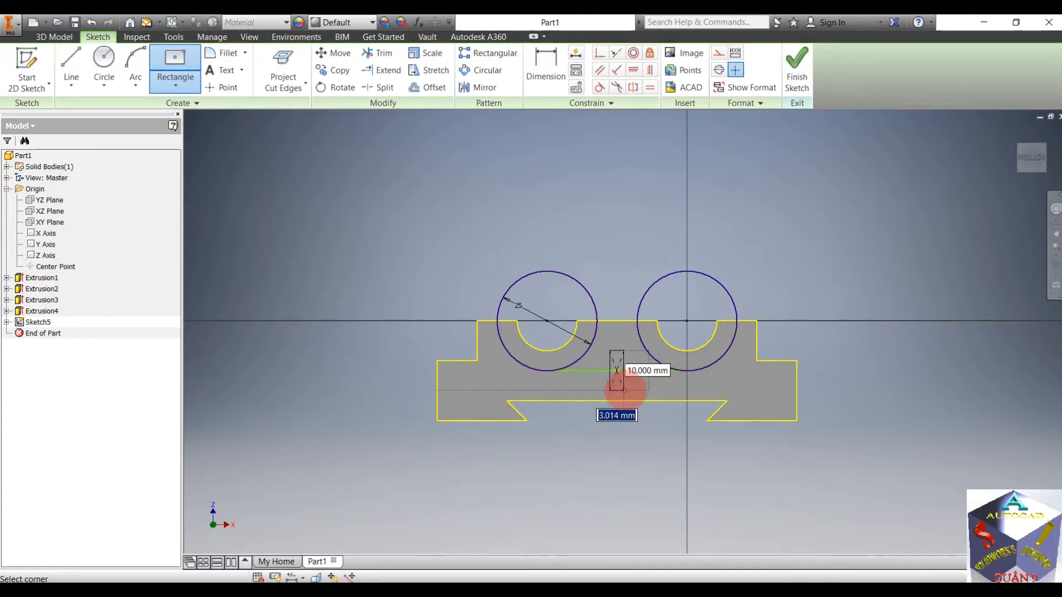
left_click(627, 390)
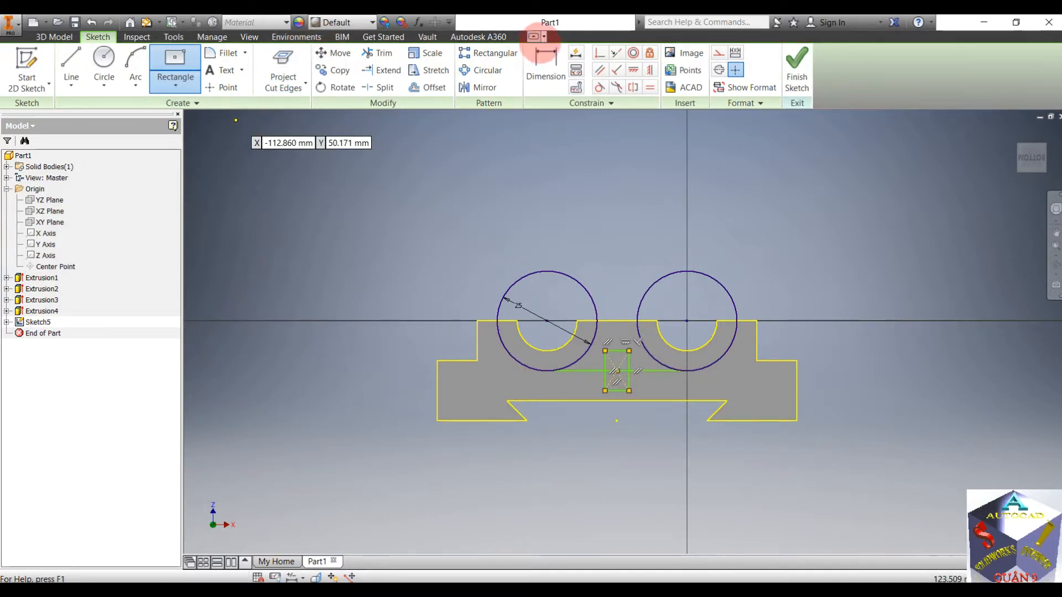
left_click(545, 55)
scroll(636, 411, "up", 3)
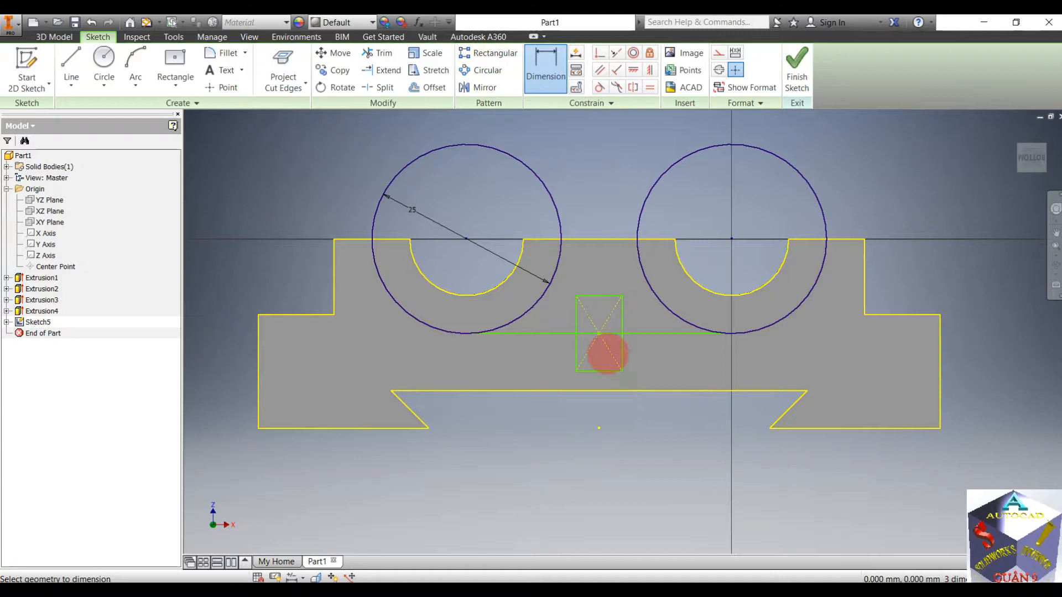
left_click(615, 423)
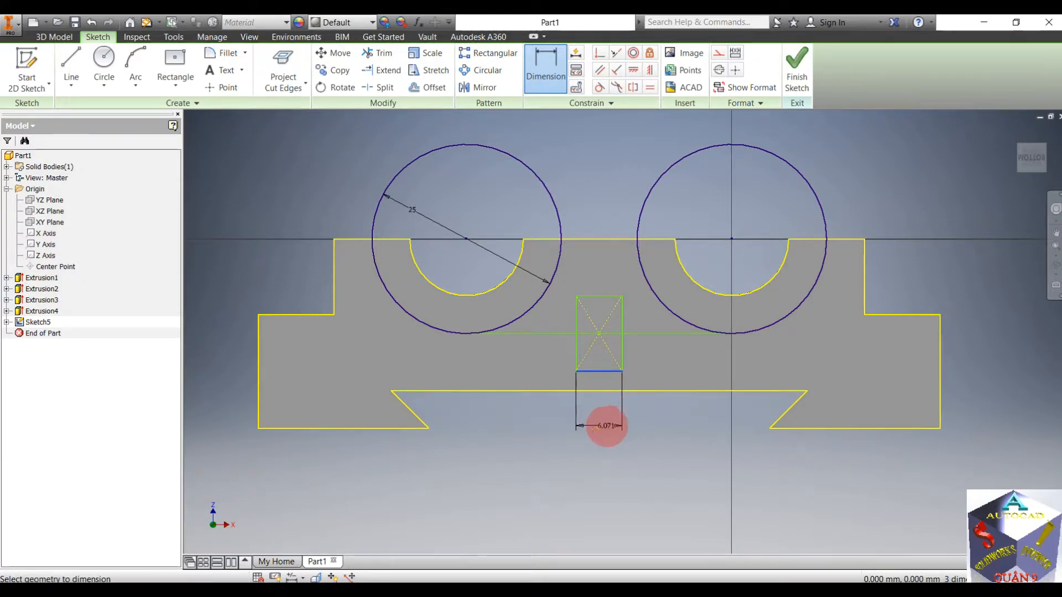
type("15")
key("Return")
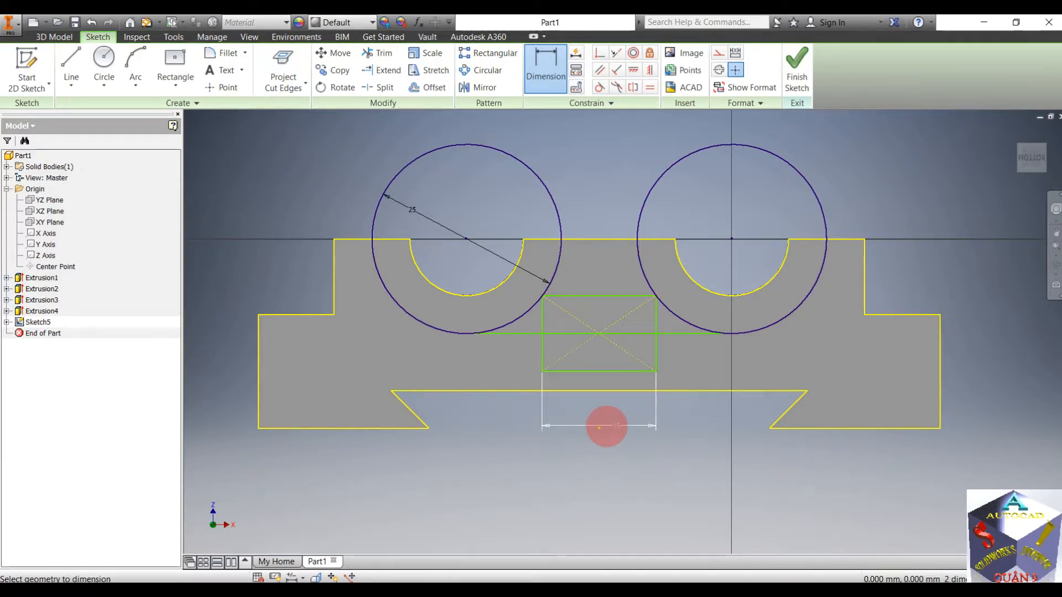
key("Escape")
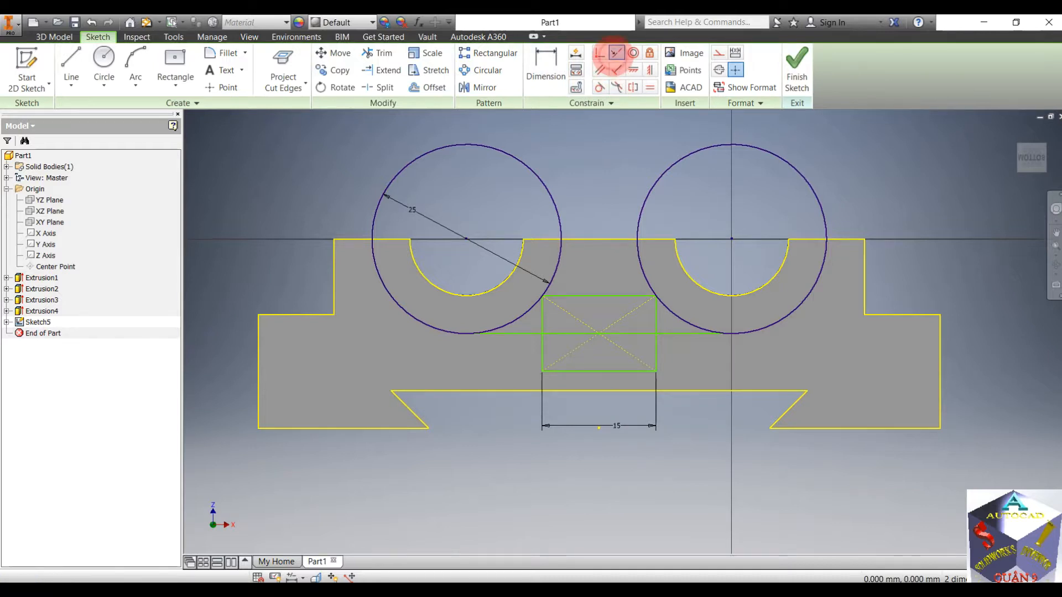
- Make the rectangle's bottom edge collinear with the dovetail slot's upper edge and finish the sketch
left_click(615, 54)
left_click(621, 372)
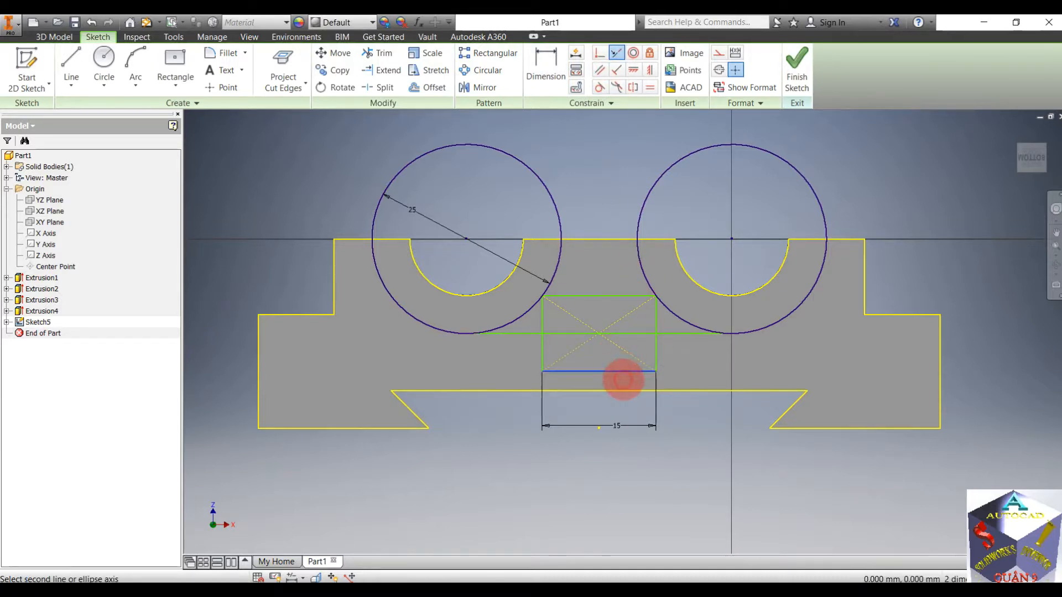
left_click(624, 390)
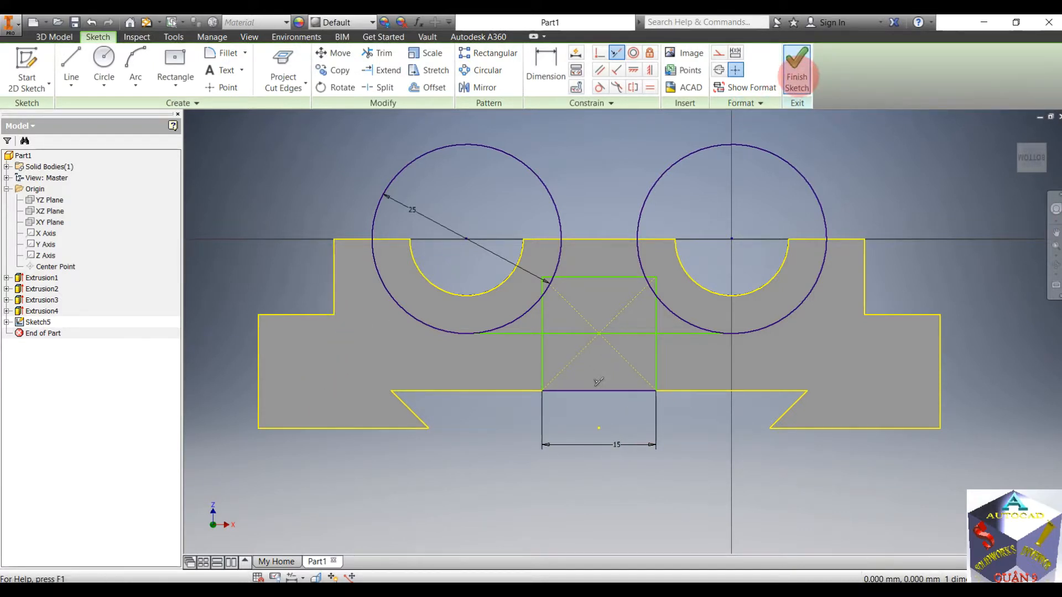
left_click(797, 78)
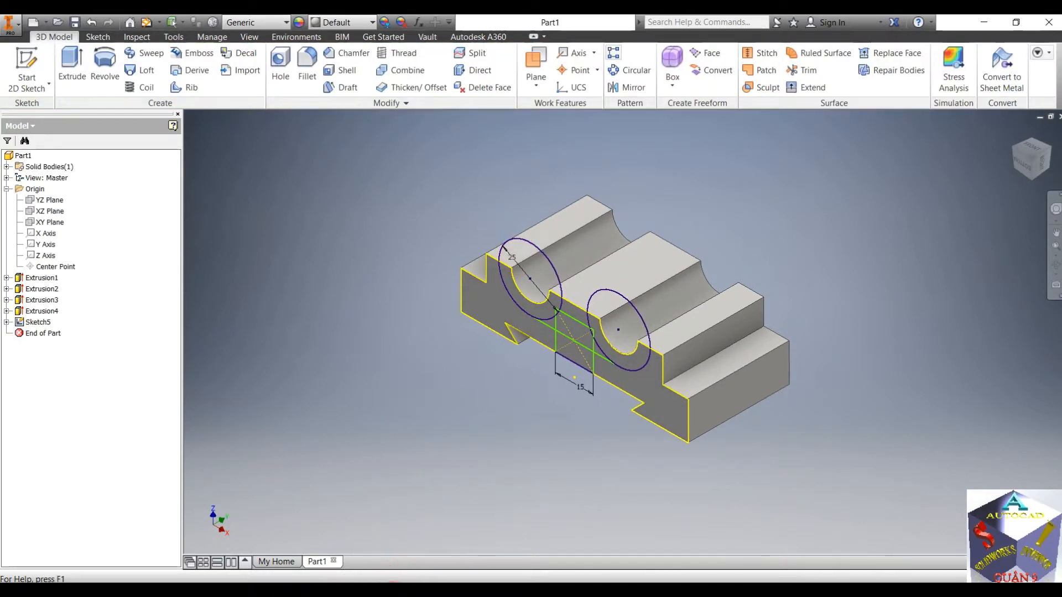
left_click(346, 590)
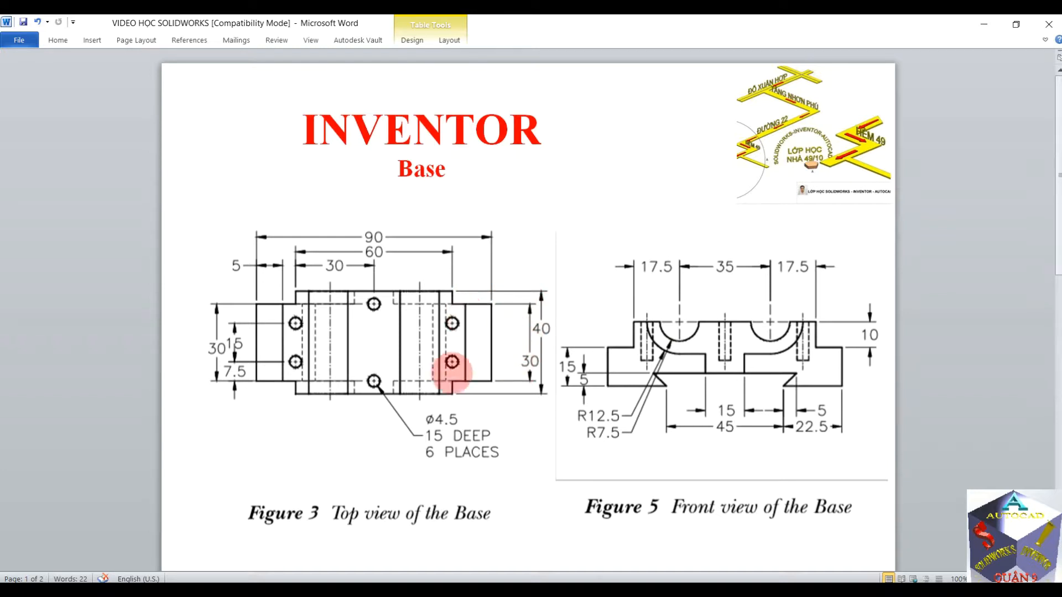
left_click(412, 596)
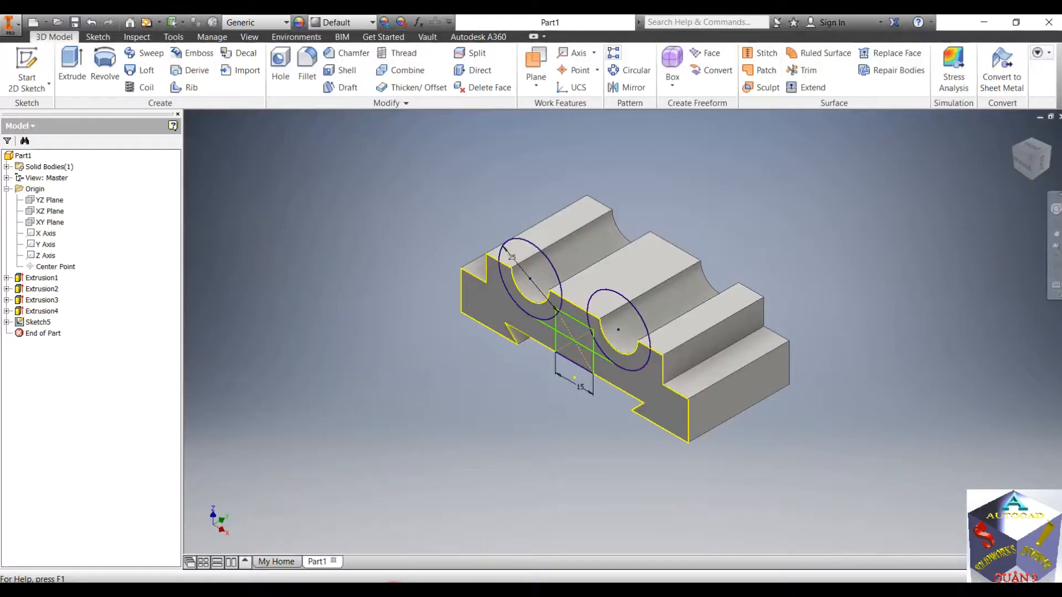
left_click(72, 60)
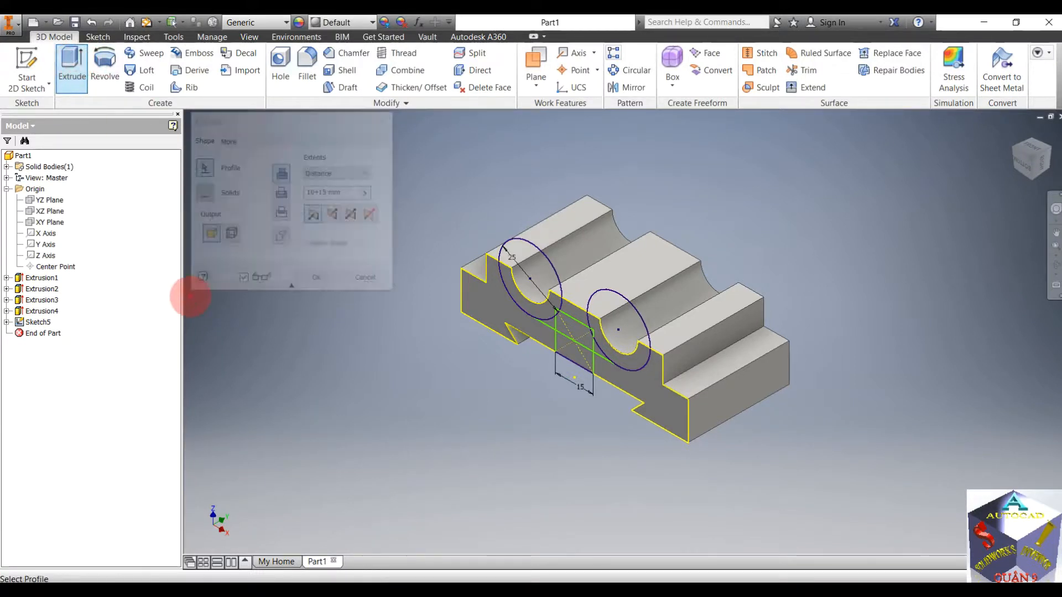
left_click(333, 215)
left_click(281, 199)
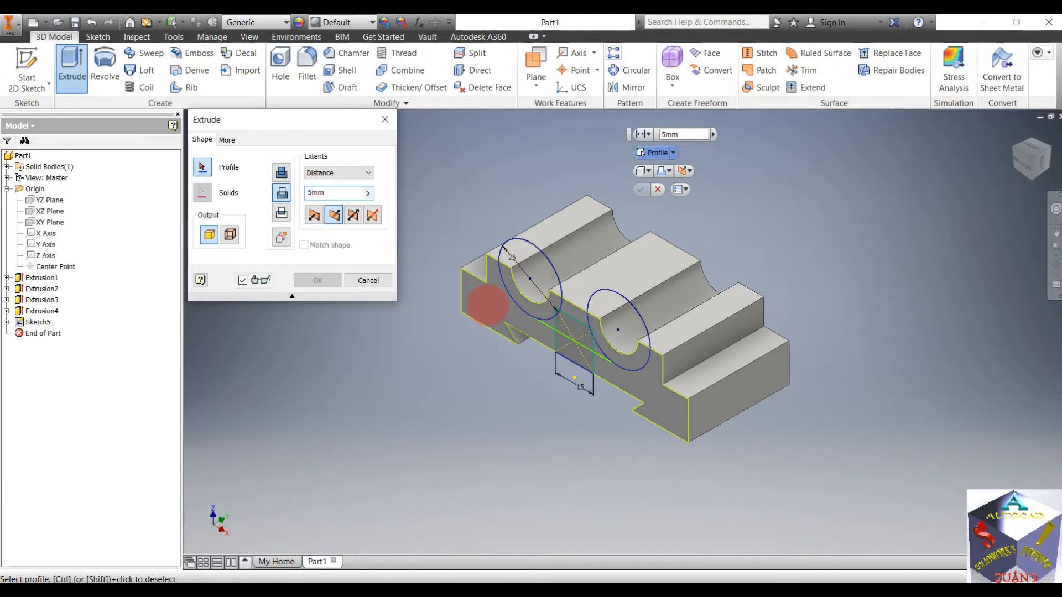
left_click(487, 306)
scroll(481, 315, "up", 3)
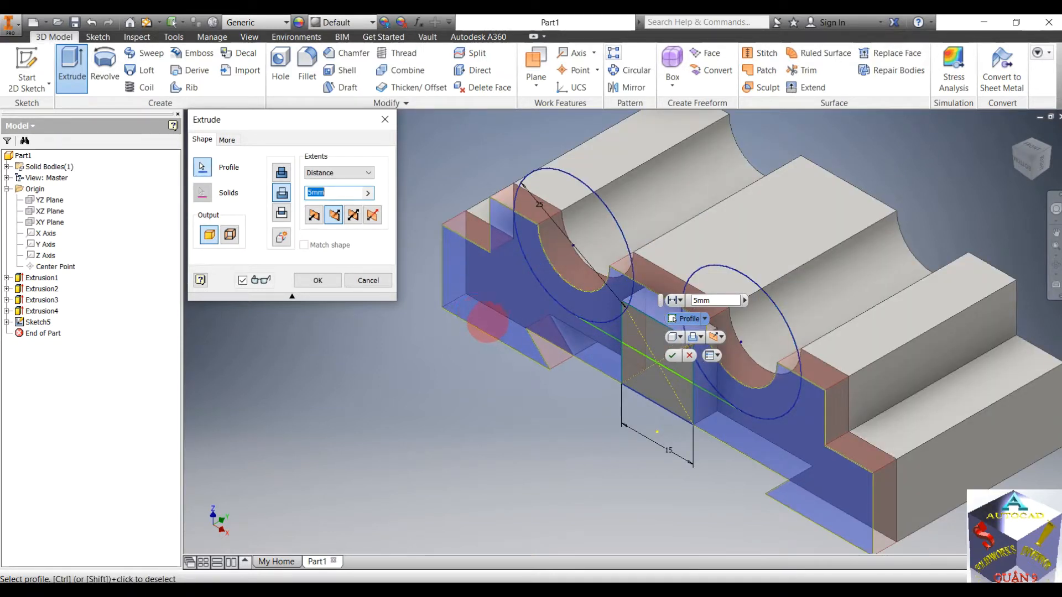
middle_click_drag(487, 321, 509, 321, "shift")
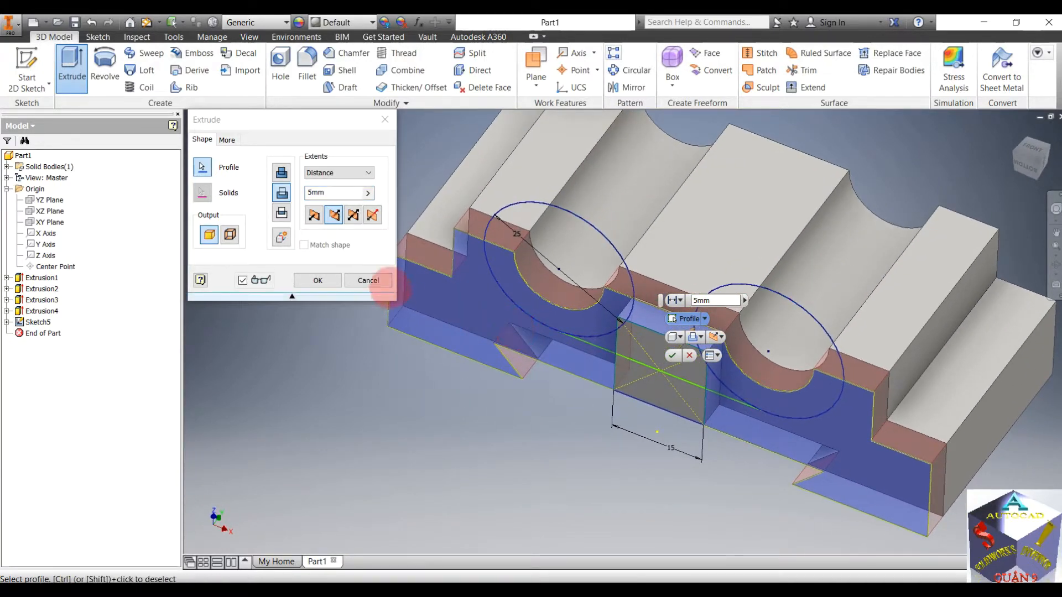
left_click(367, 280)
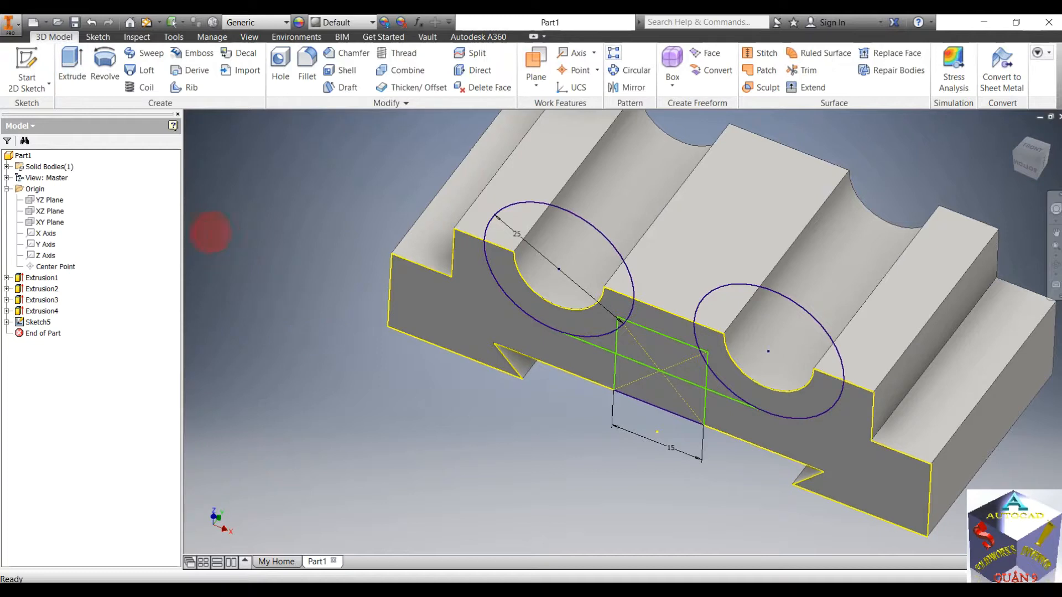
- Reopen the sketch containing the two 25 mm circles for editing
left_click(31, 322)
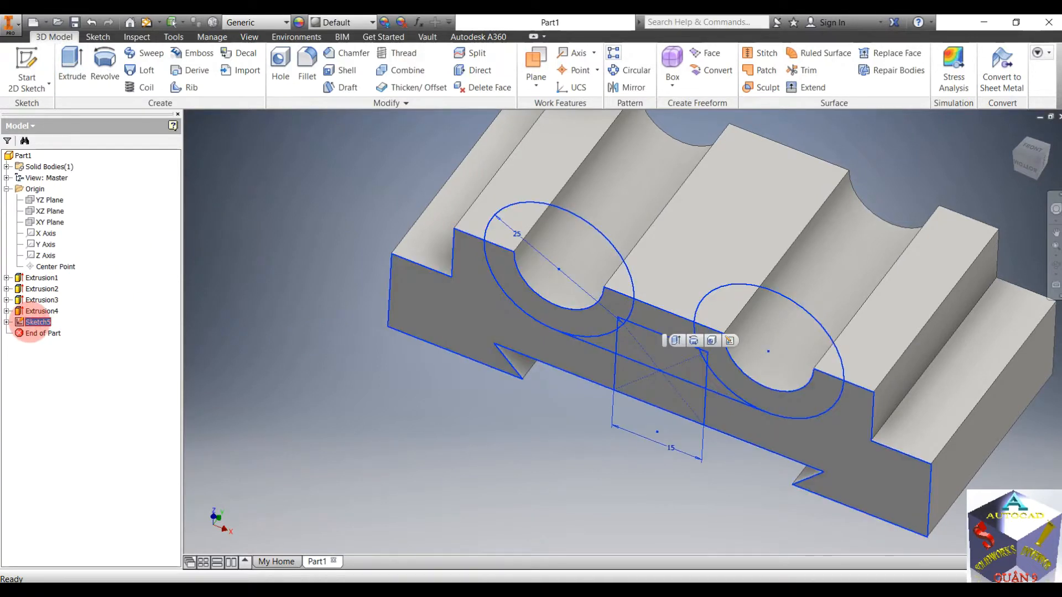
right_click(36, 322)
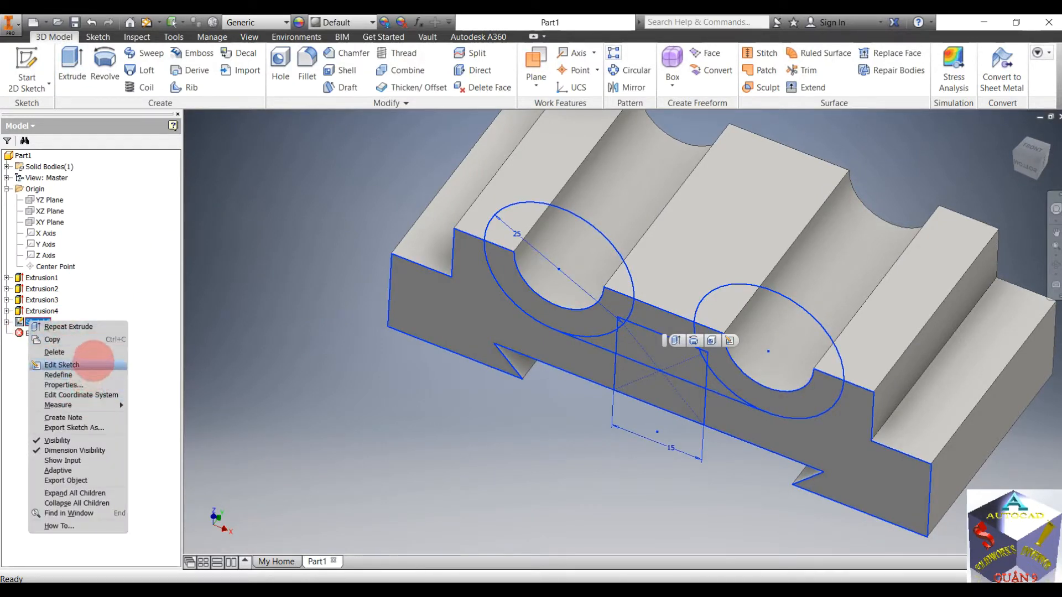
left_click(62, 365)
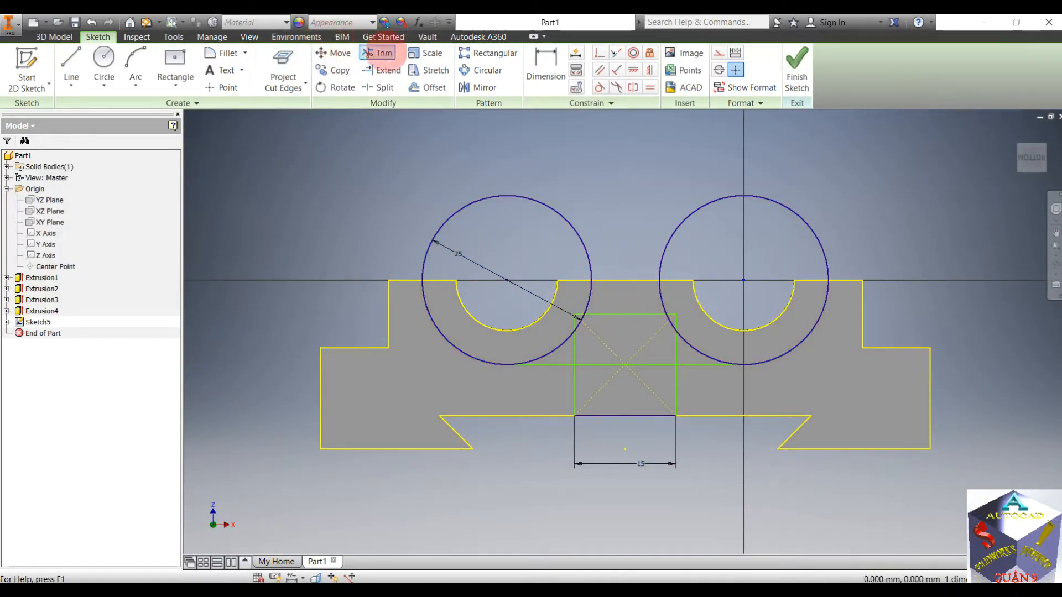
left_click(384, 52)
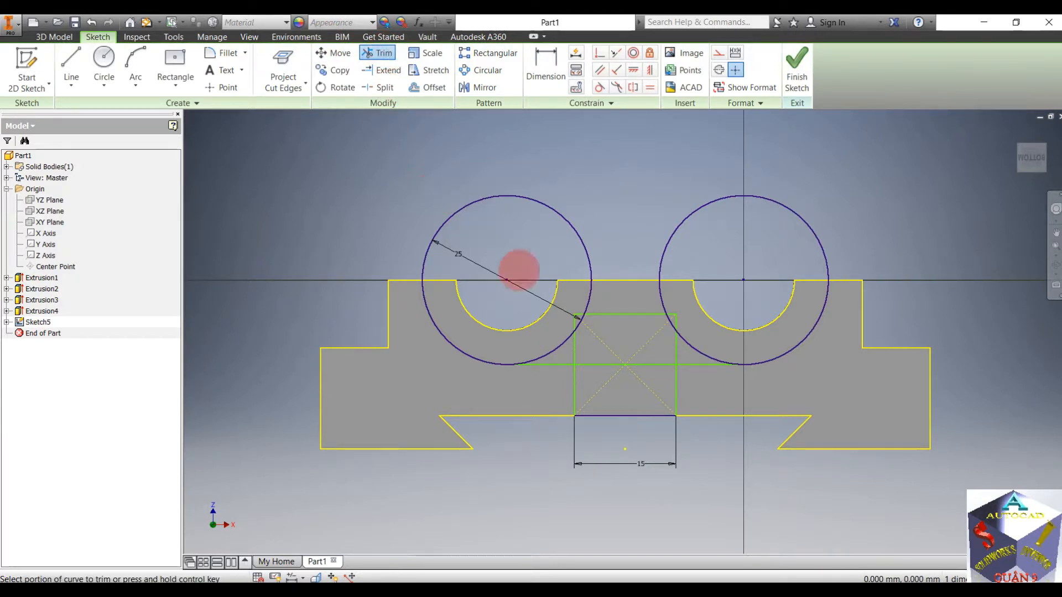
left_click_drag(533, 333, 584, 343)
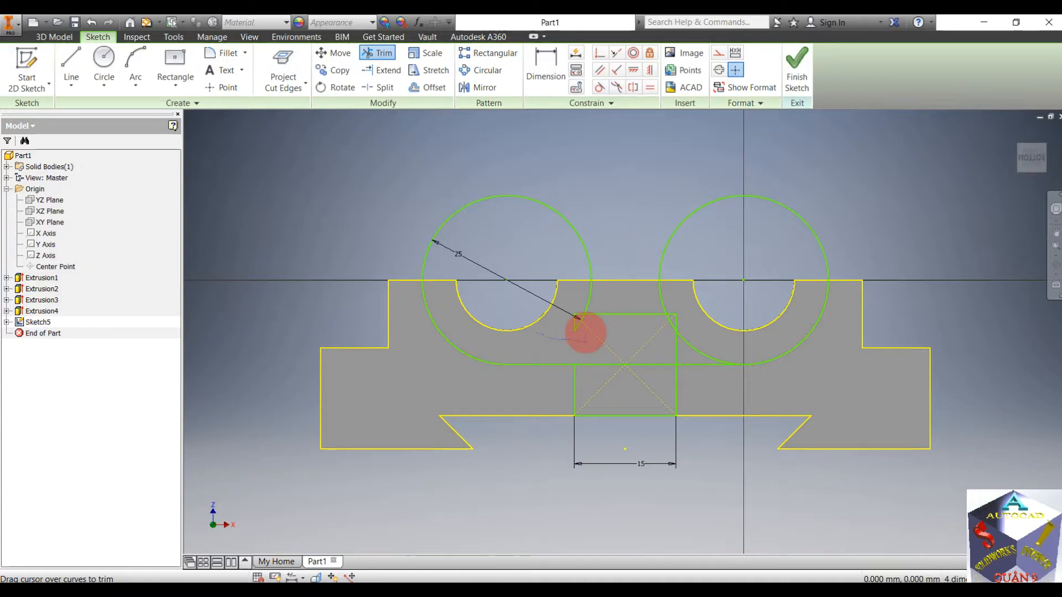
left_click_drag(578, 318, 581, 319)
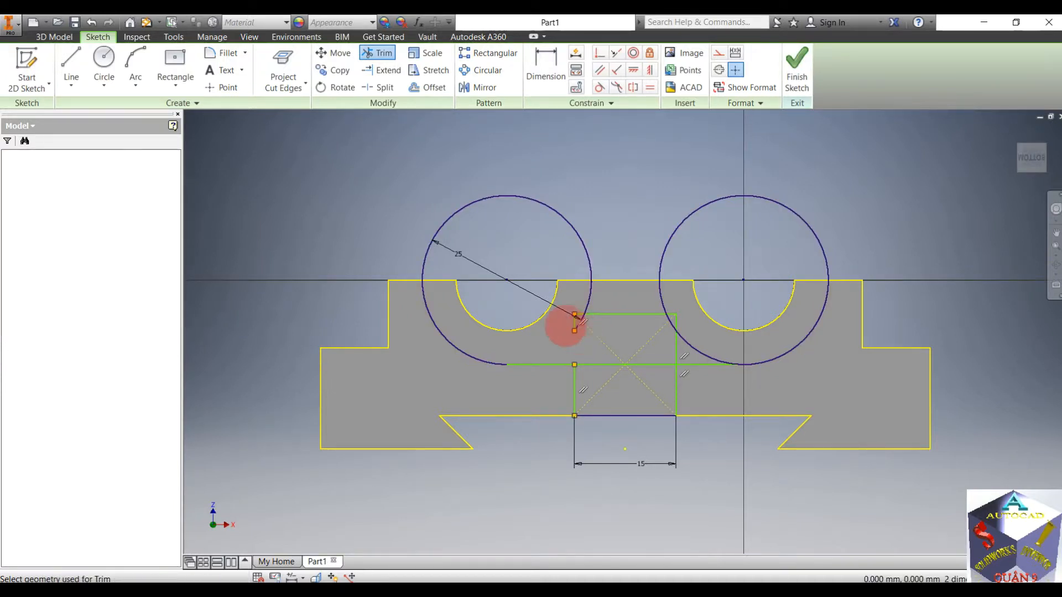
key("Escape")
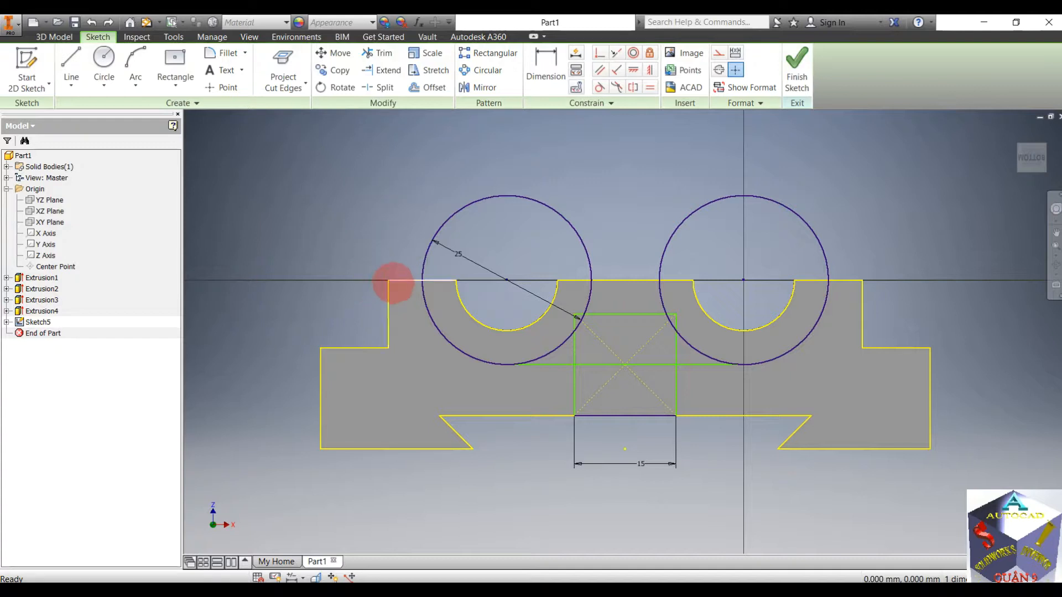
- Trim away the upper halves of both 25 mm circles above the body's top edge
left_click(378, 54)
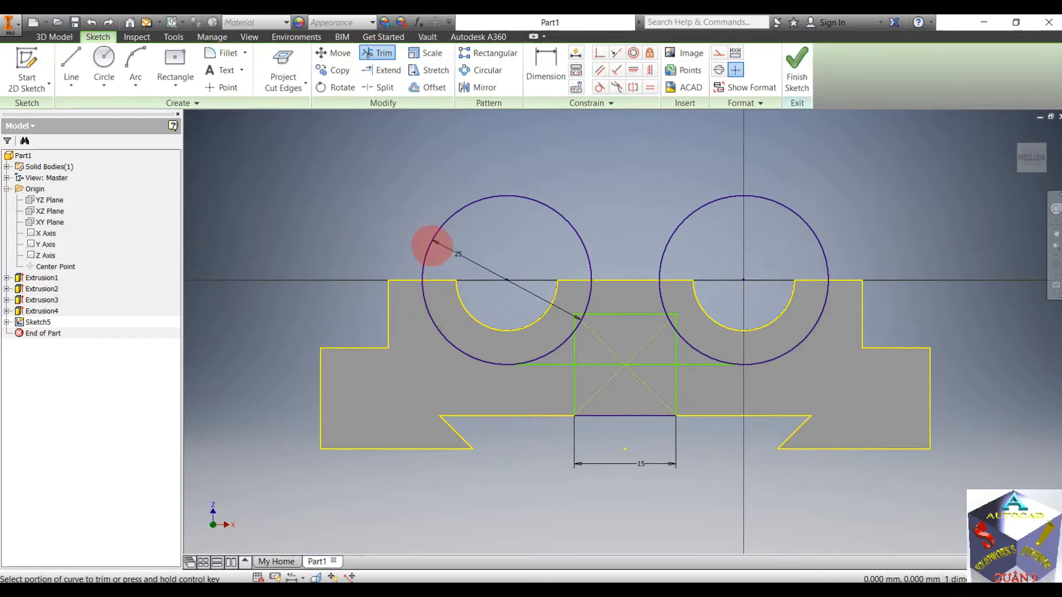
left_click(431, 244)
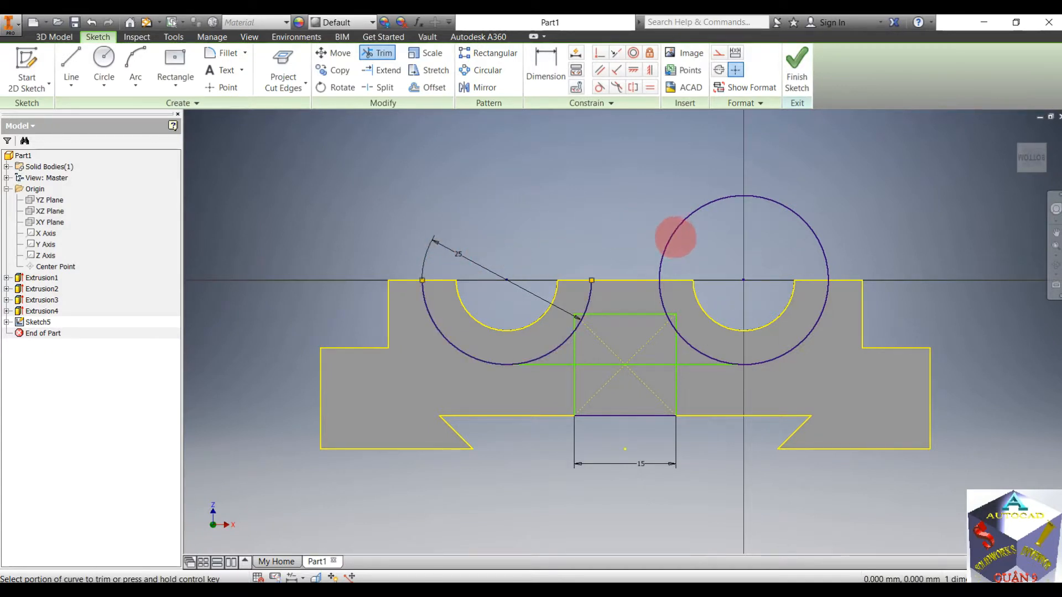
left_click(671, 232)
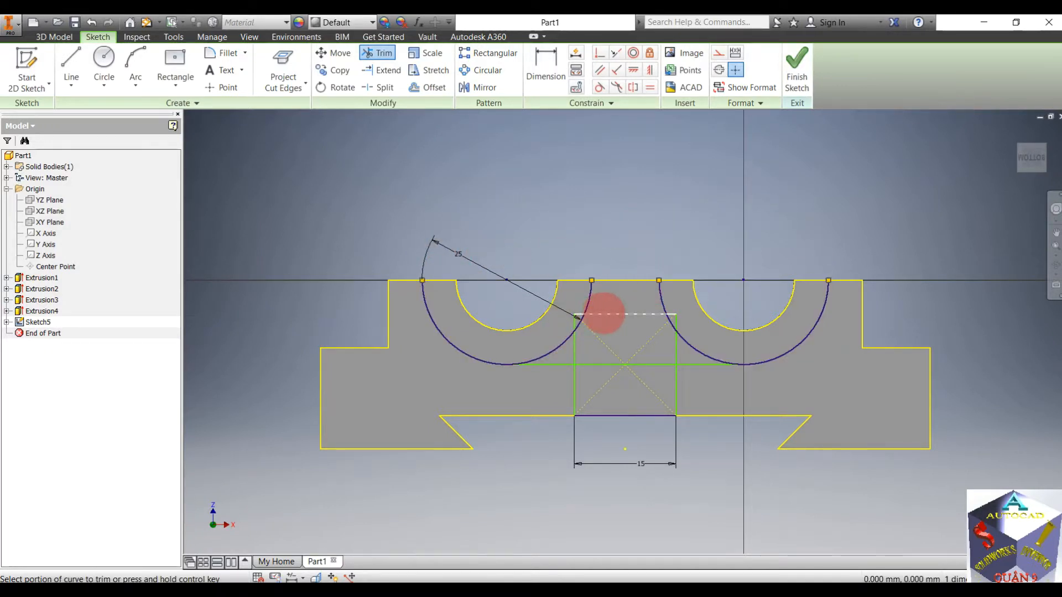
- Trim the rectangle's top edge, the upper part of its left side and the inner lower quarter of the left 25 mm circle
scroll(588, 303, "up", 5)
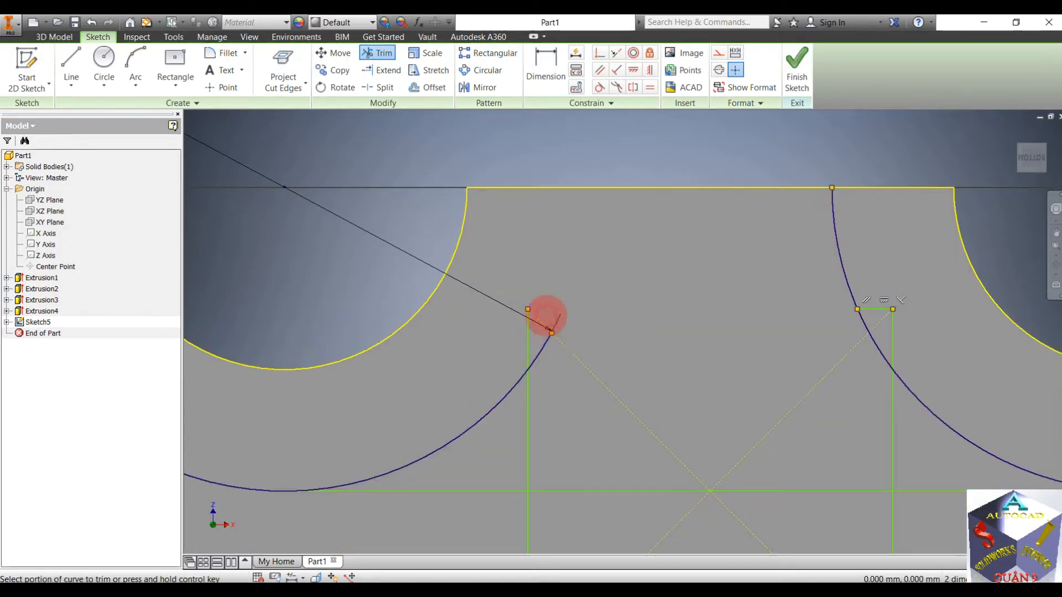
left_click(548, 311)
left_click(537, 355)
left_click(528, 340)
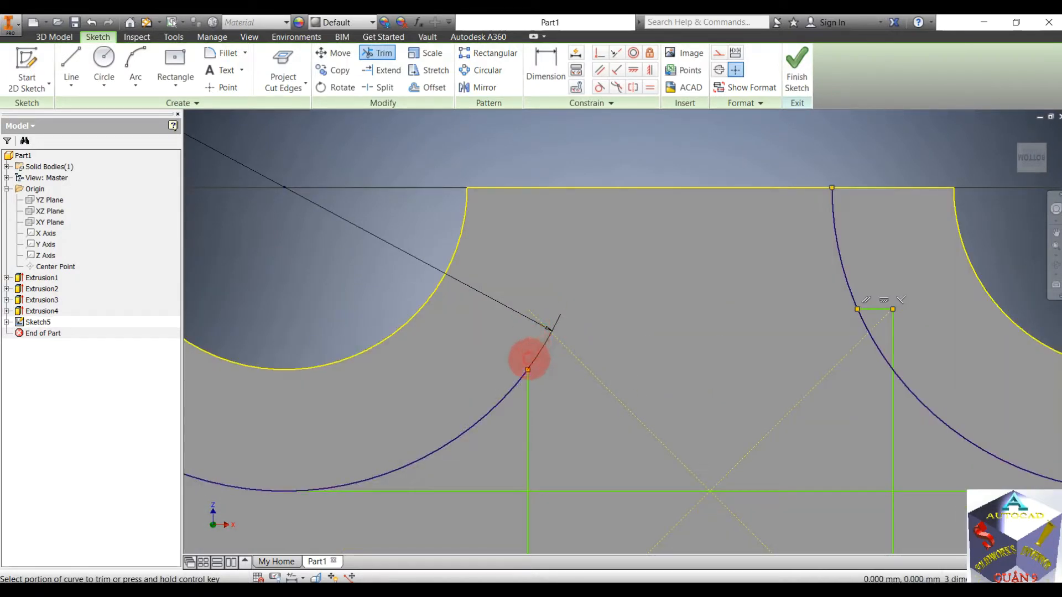
left_click(522, 374)
left_click(527, 393)
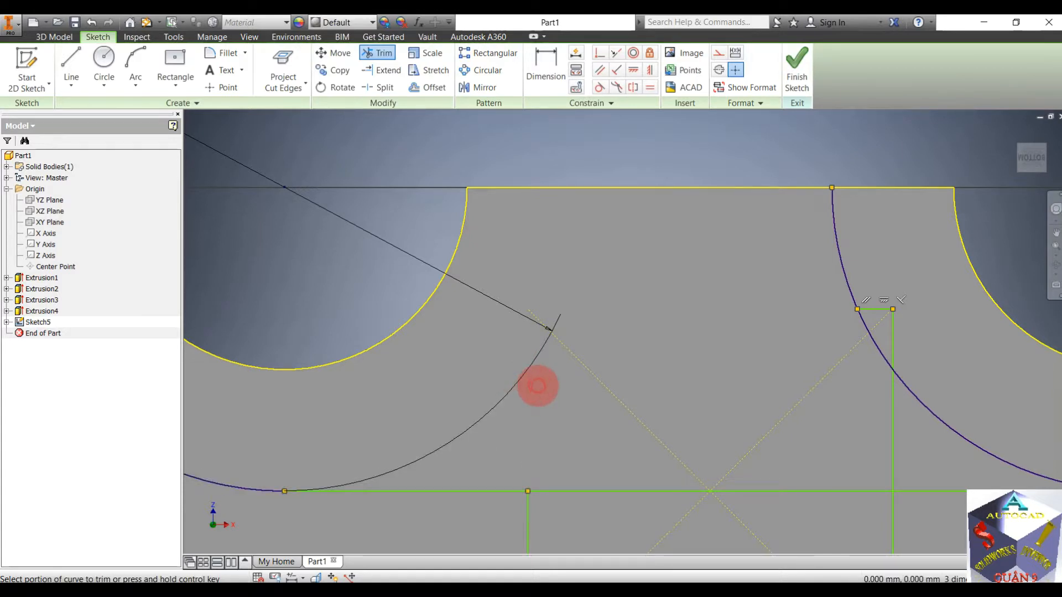
- Trim the right circle's inner quarter, the rectangle's upper right side and the part of the joining line inside the rectangle
scroll(540, 403, "down", 2)
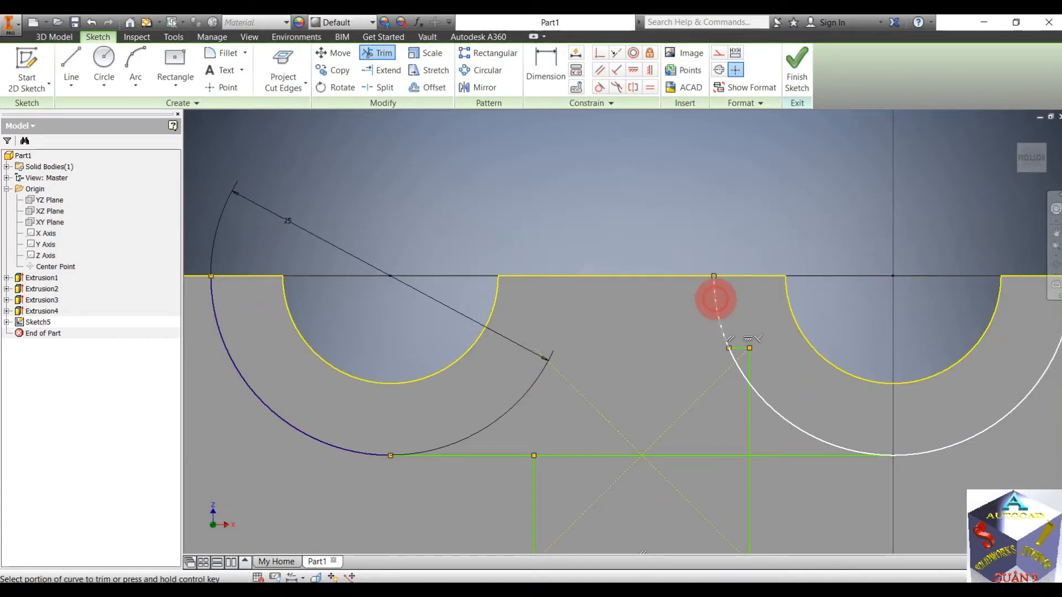
left_click(714, 299)
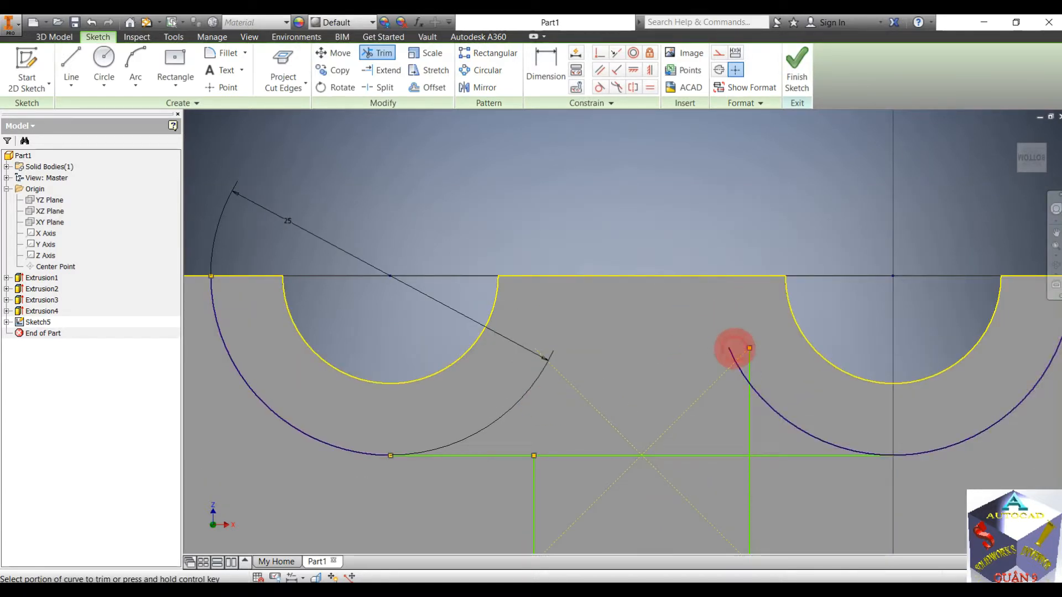
left_click(742, 359)
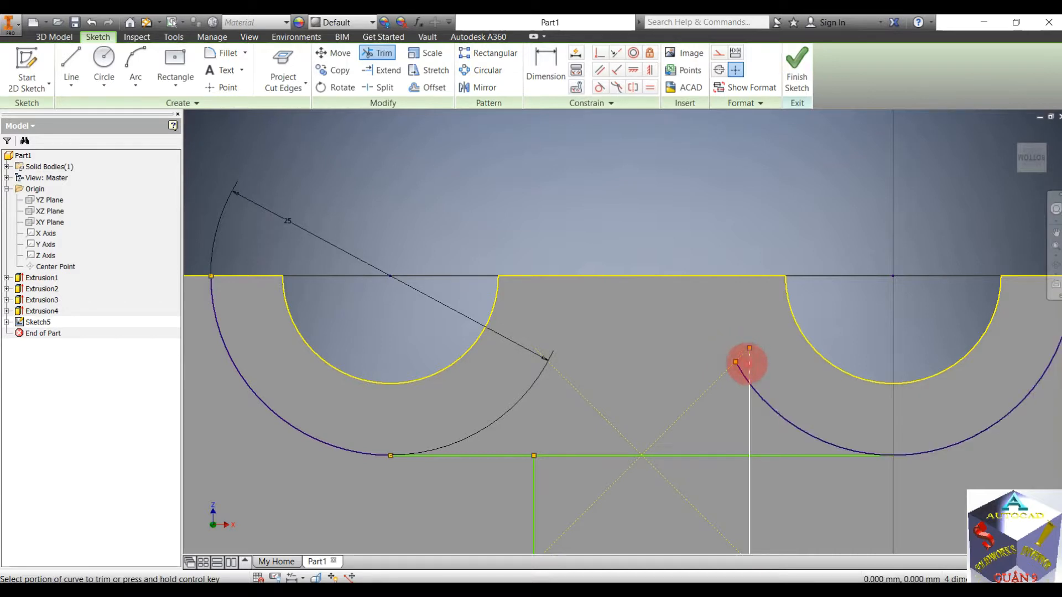
left_click(742, 373)
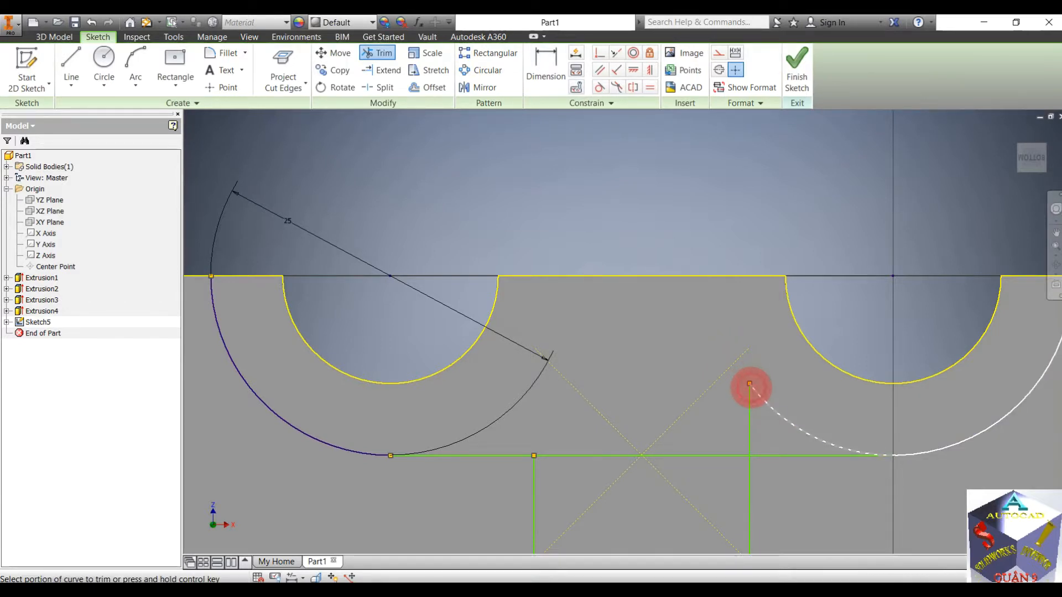
left_click(749, 396)
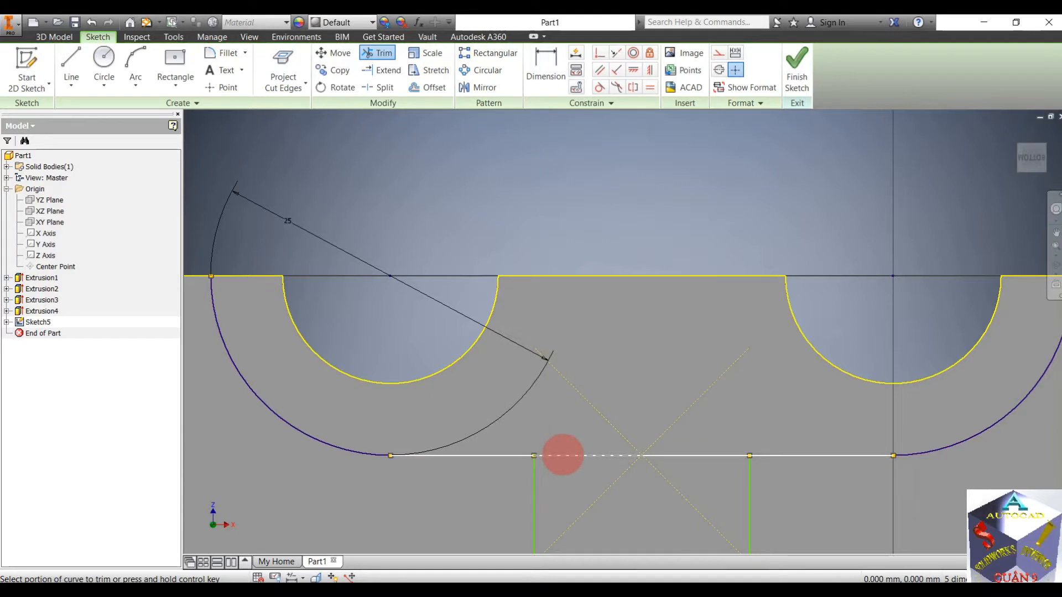
left_click(563, 455)
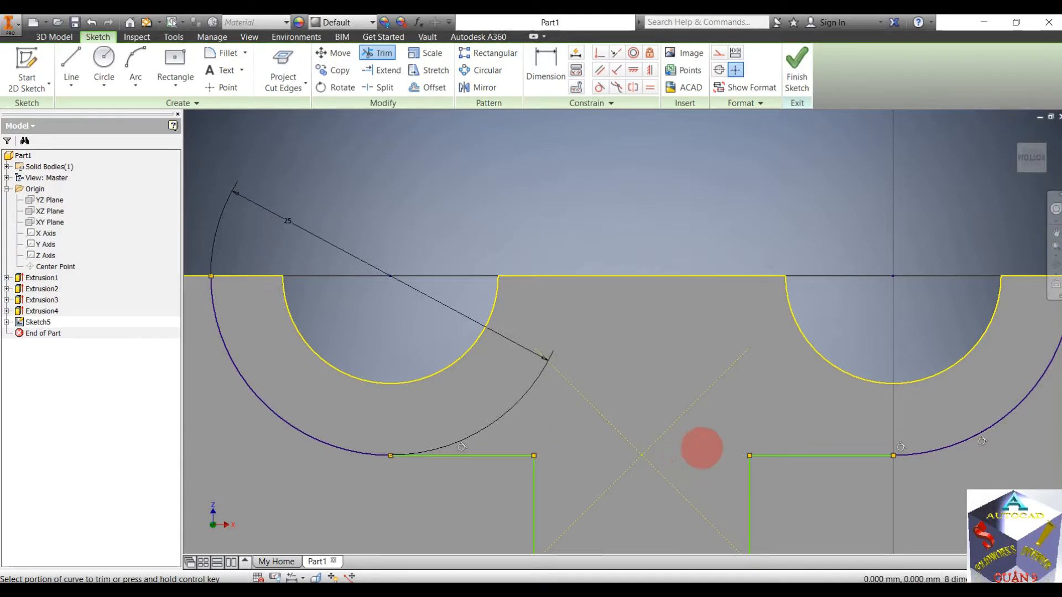
- End trimming and delete the constraints on the projected top edge segment beside the left groove
scroll(701, 447, "down", 2)
scroll(740, 434, "down", 2)
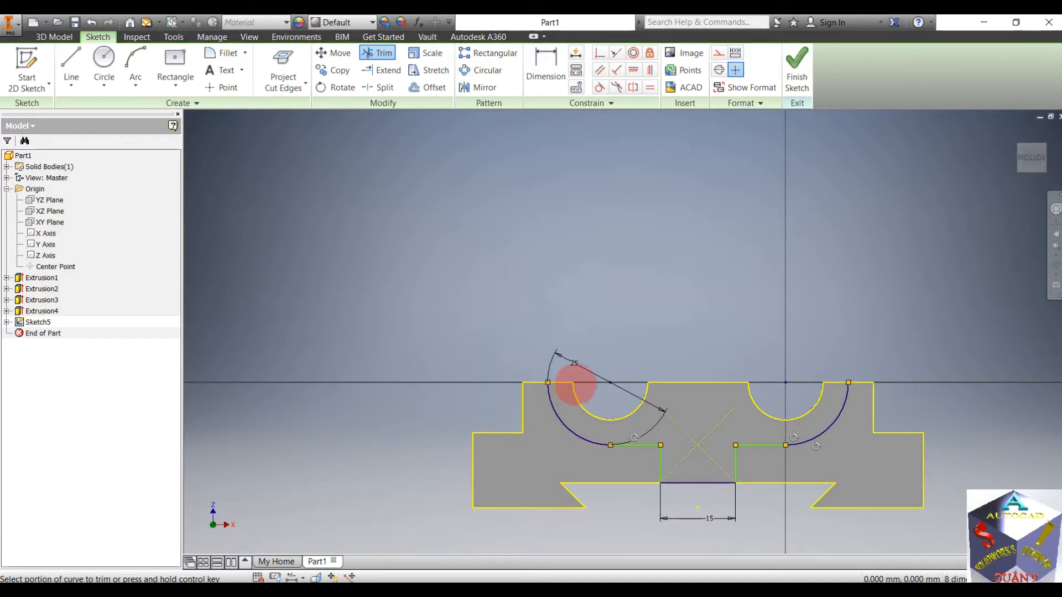
right_click(474, 277)
left_click(517, 278)
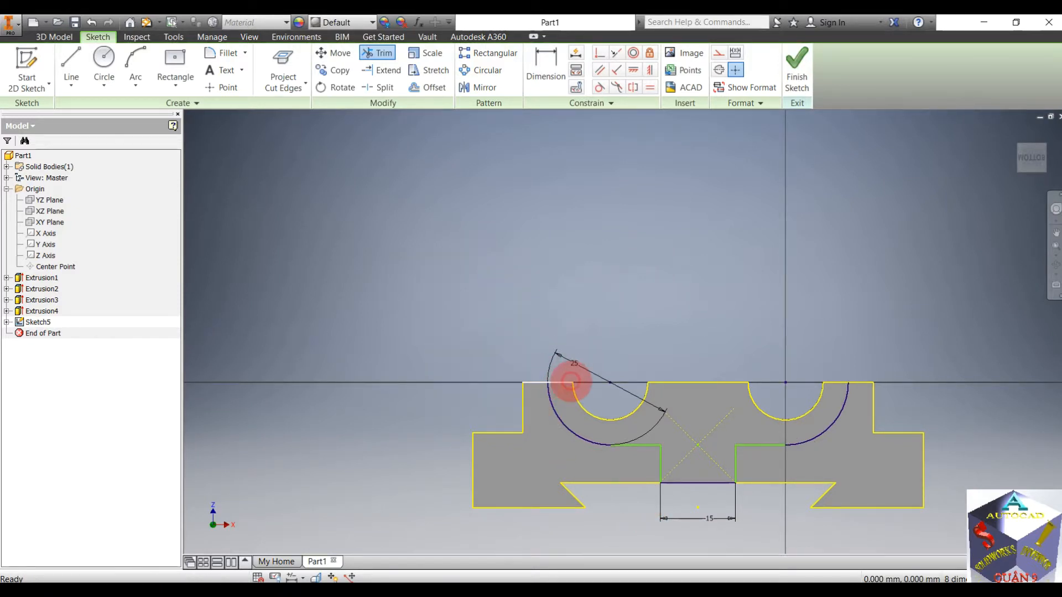
right_click(563, 382)
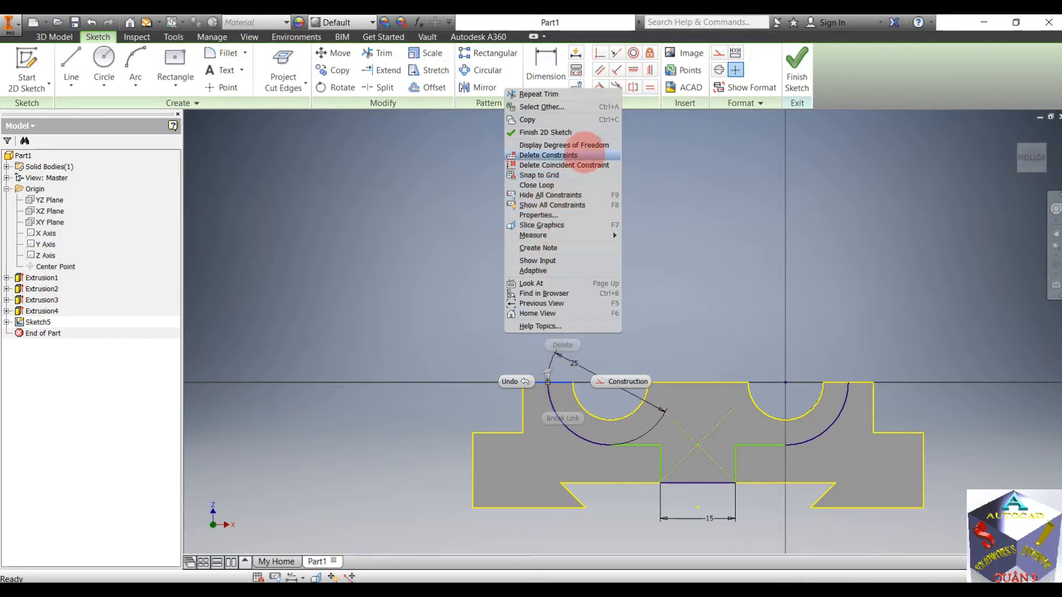
left_click(571, 156)
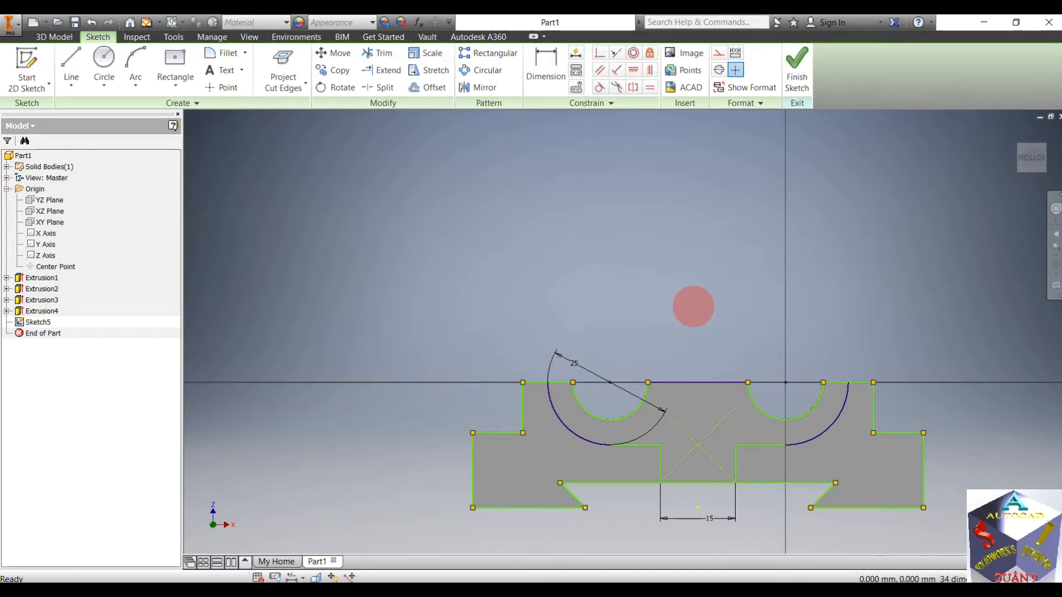
- Trim the top edge segments between each large arc and the small semicircular groove inside it
left_click(369, 55)
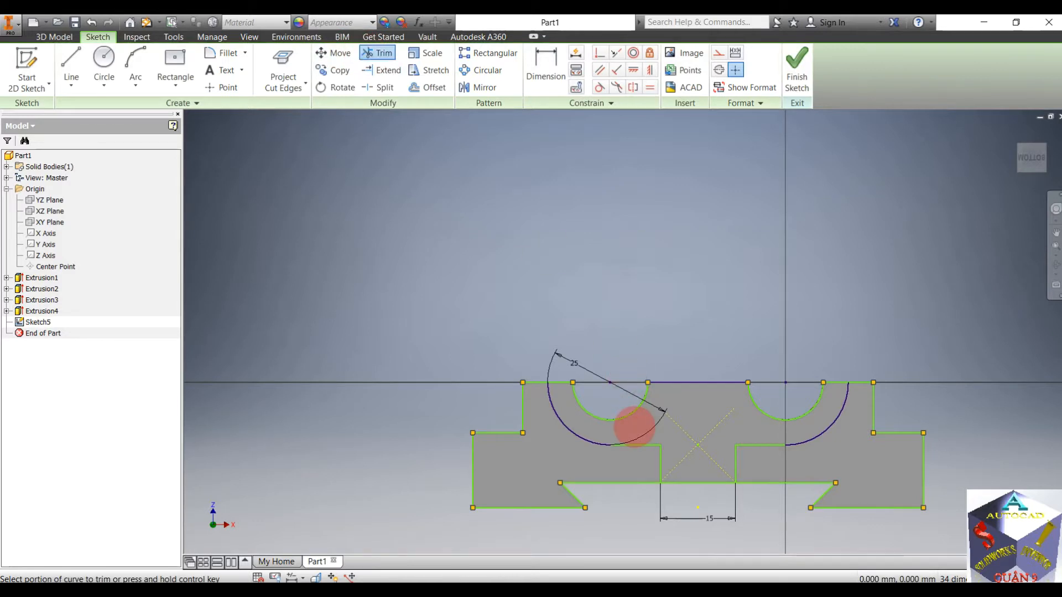
scroll(635, 427, "down", 3)
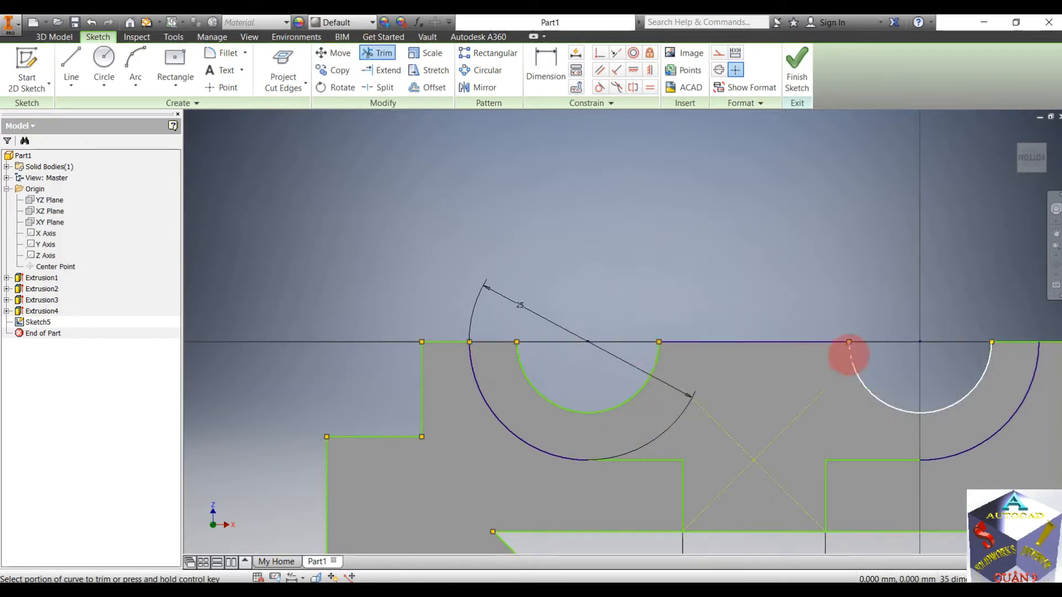
left_click(1015, 342)
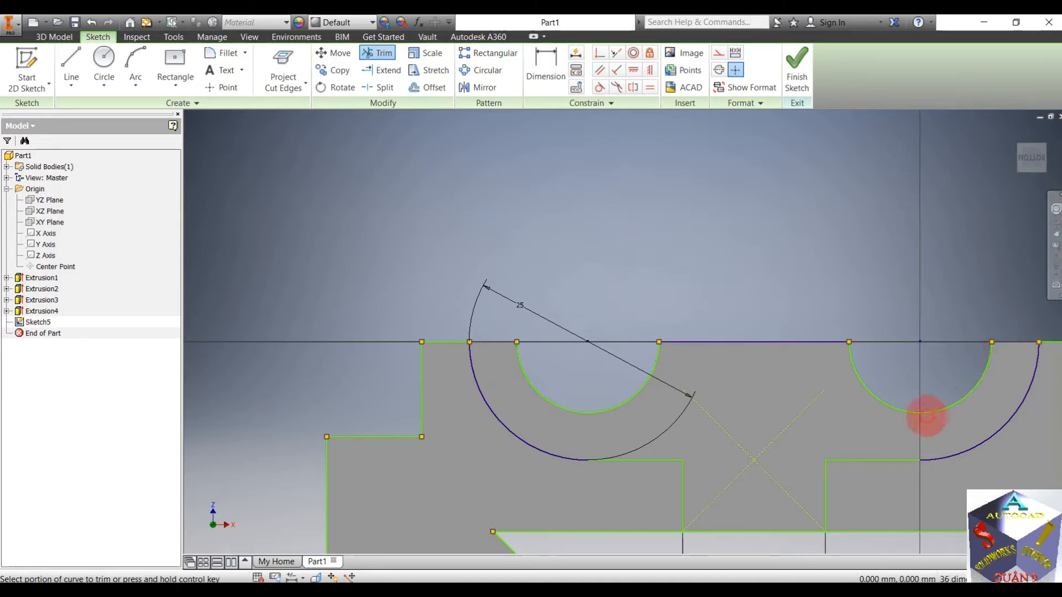
- Try to trim the rectangle's 15 mm bottom edge along the top of the dovetail slot, then leave the Trim command
scroll(754, 491, "up", 3)
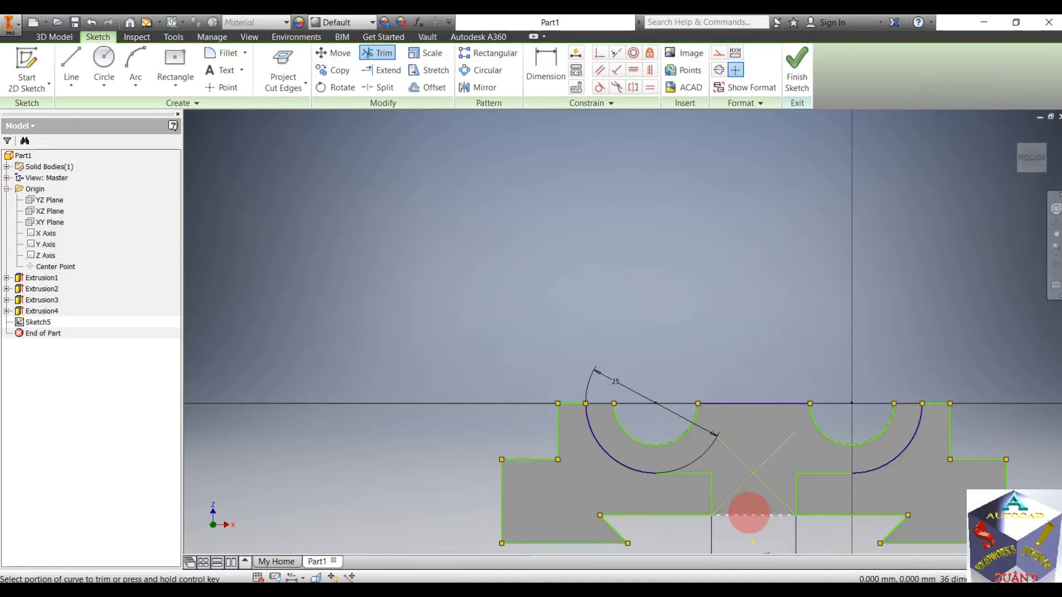
left_click(748, 515)
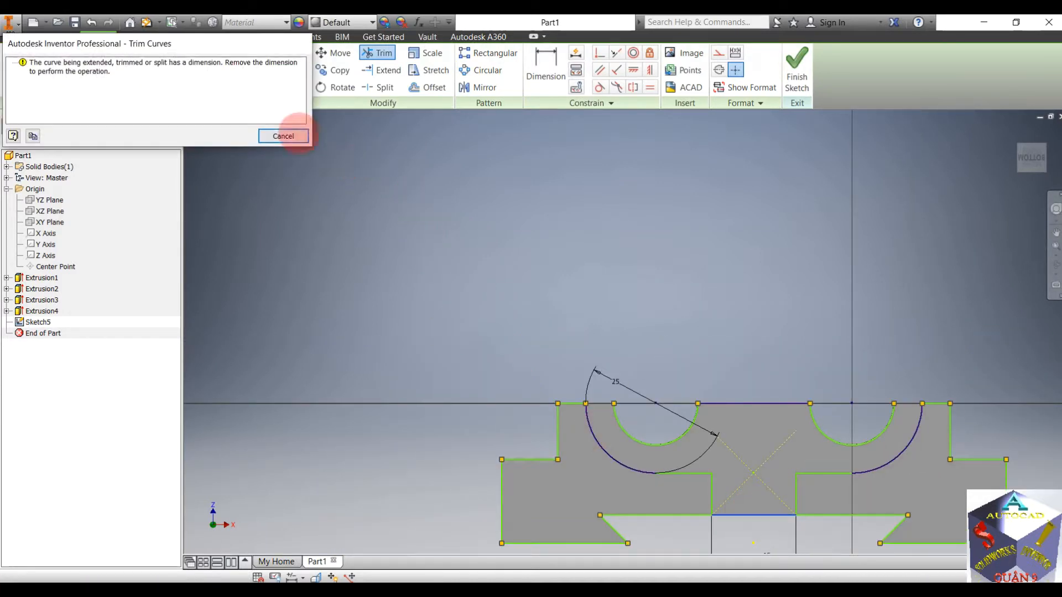
left_click(296, 134)
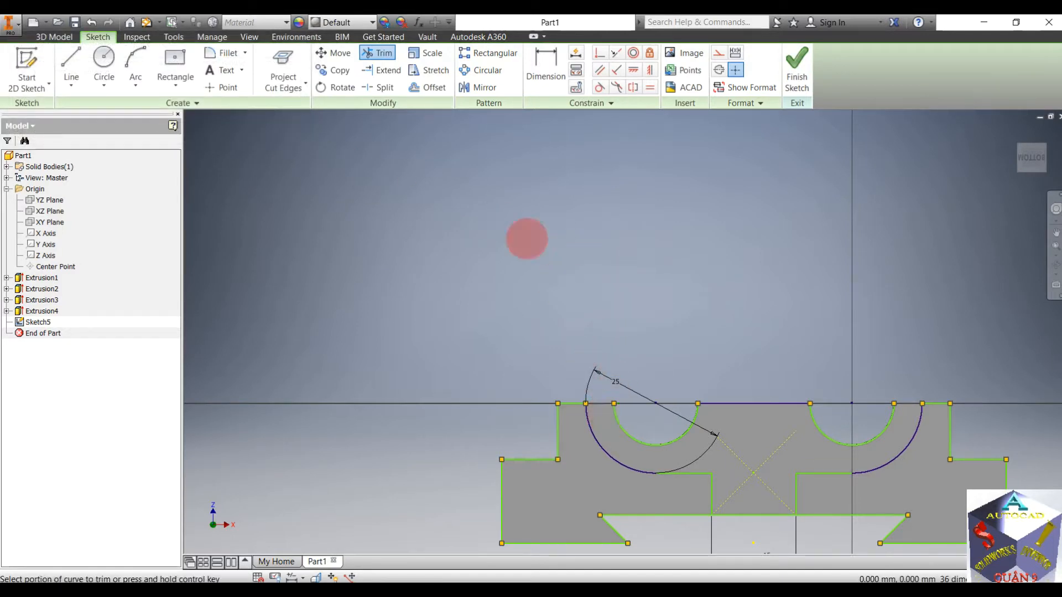
right_click(526, 235)
left_click(575, 228)
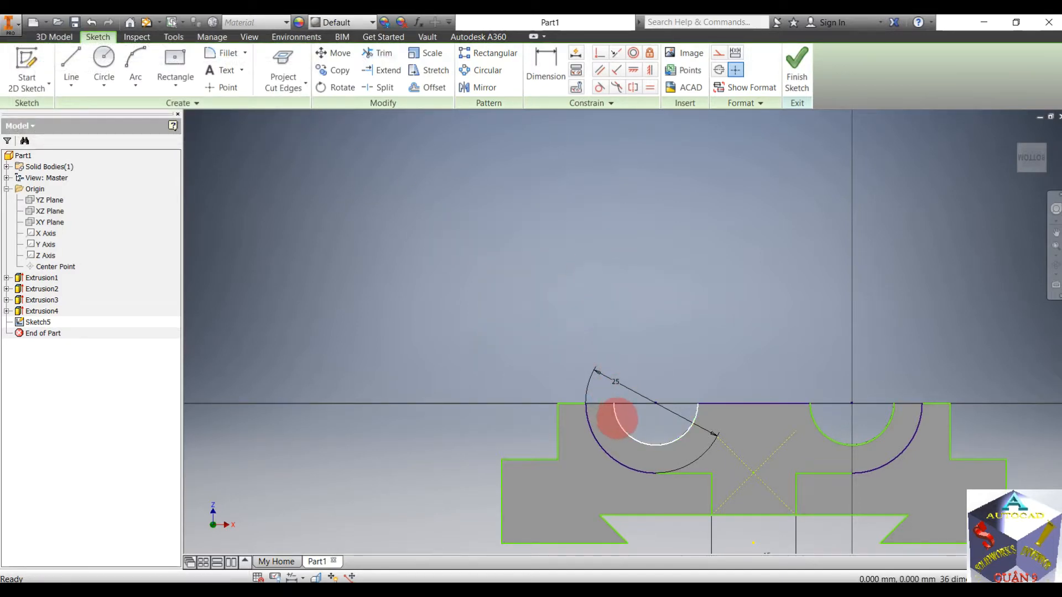
- Convert the projected arcs of both small semicircular grooves to construction geometry
right_click(617, 419)
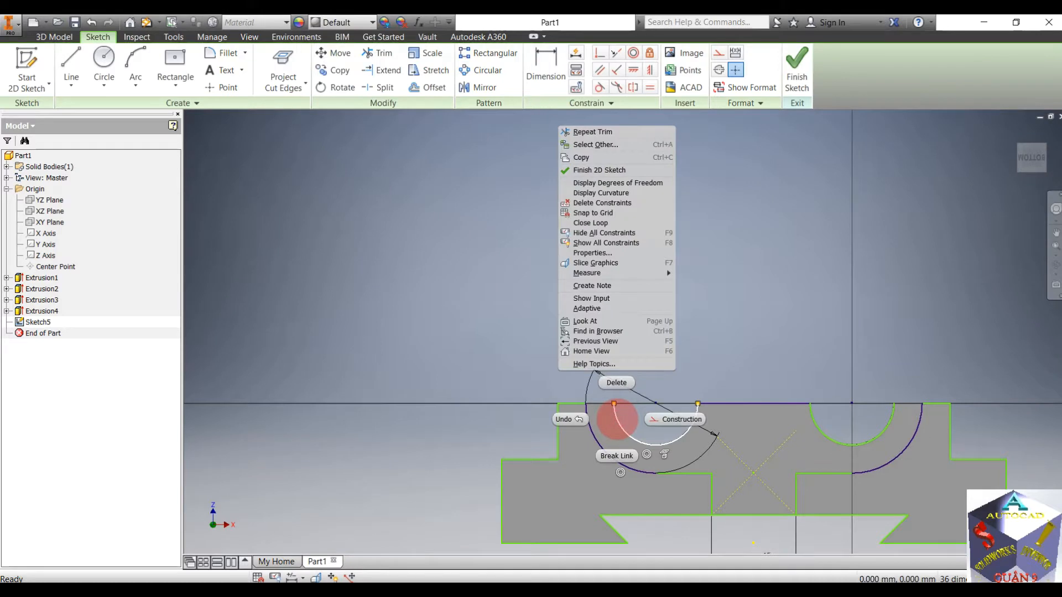
left_click(658, 419)
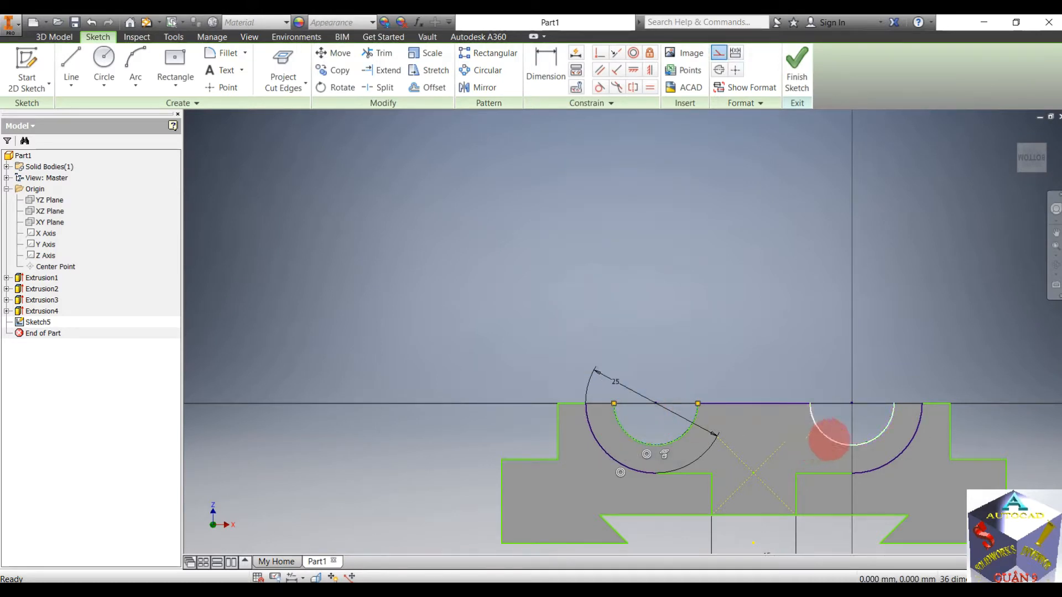
right_click(830, 439)
left_click(860, 435)
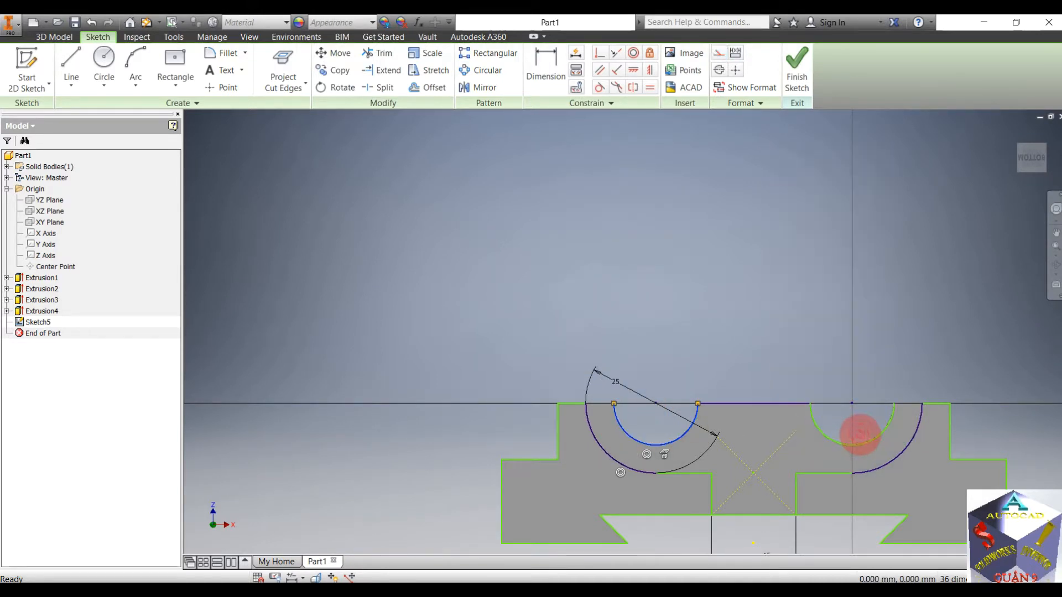
right_click(829, 438)
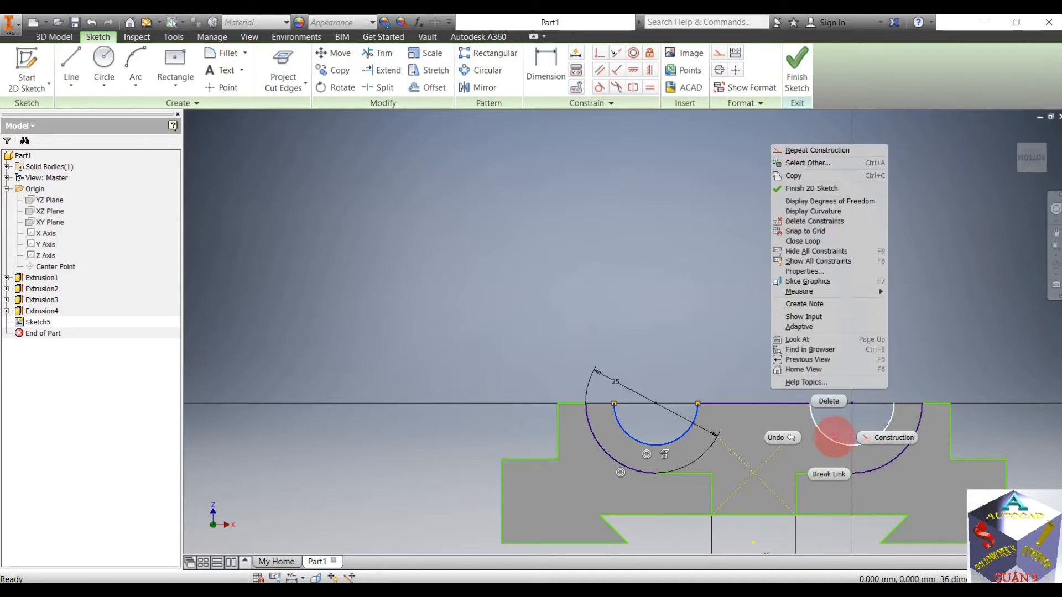
left_click(869, 435)
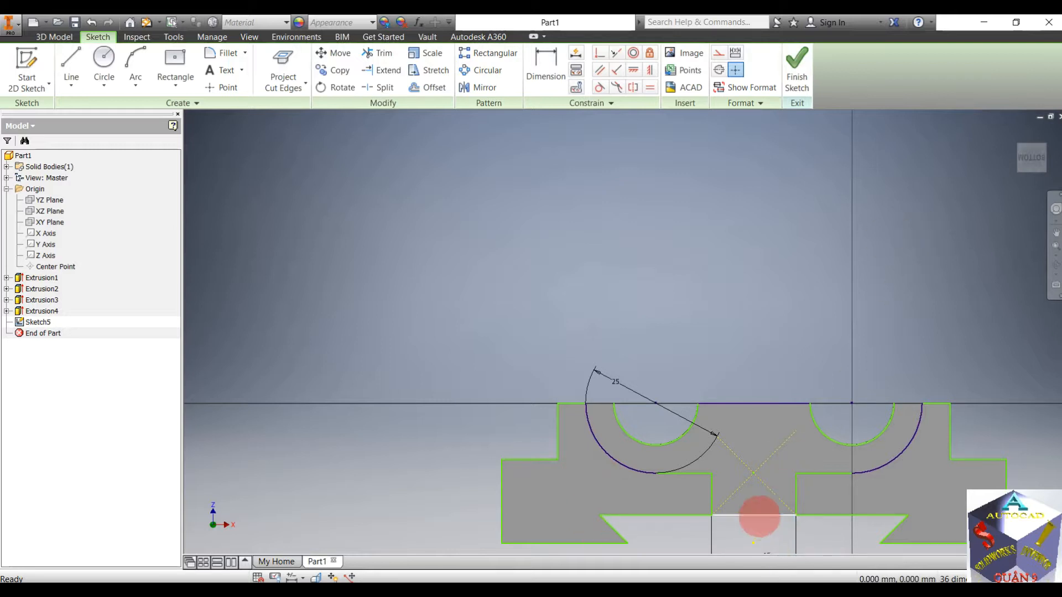
- Convert the rectangle's bottom edge to a construction line and finish the sketch
right_click(754, 507)
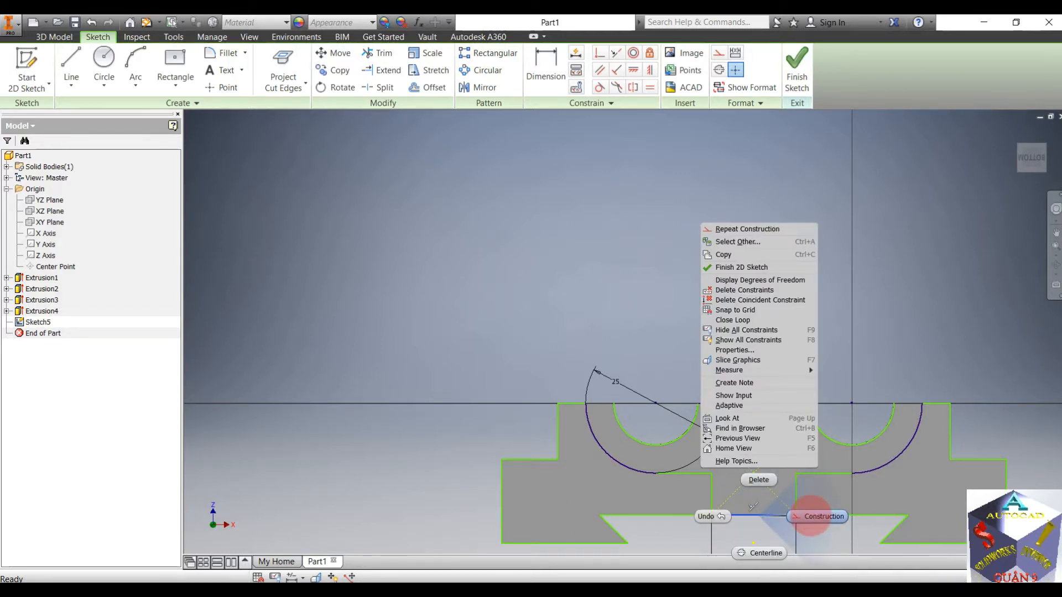
left_click(811, 514)
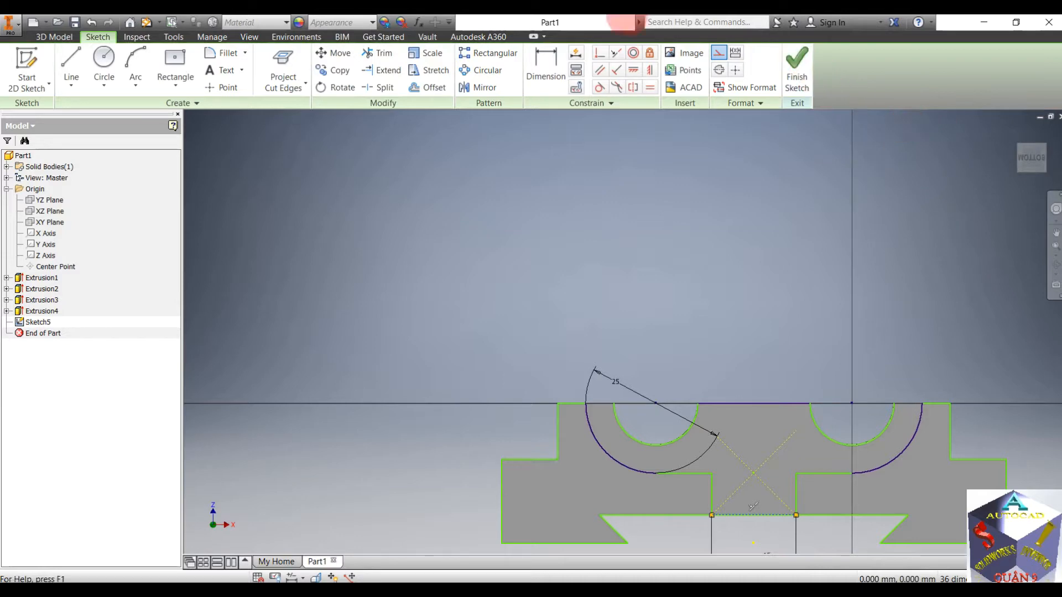
left_click(797, 68)
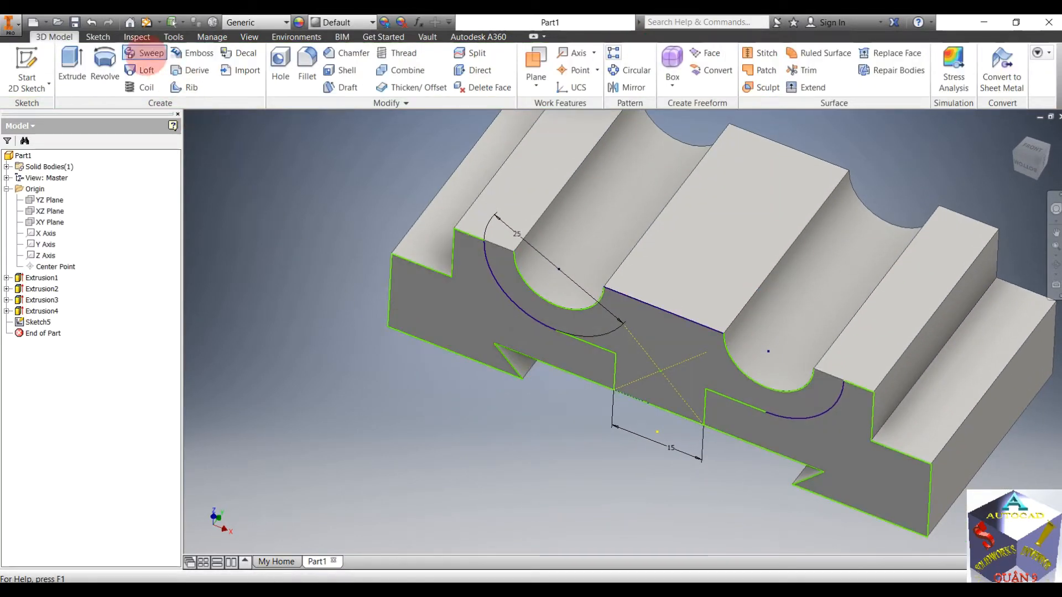
- Set up an Extrude cut with its extent defined by a distance of 5 mm into the body
left_click(71, 70)
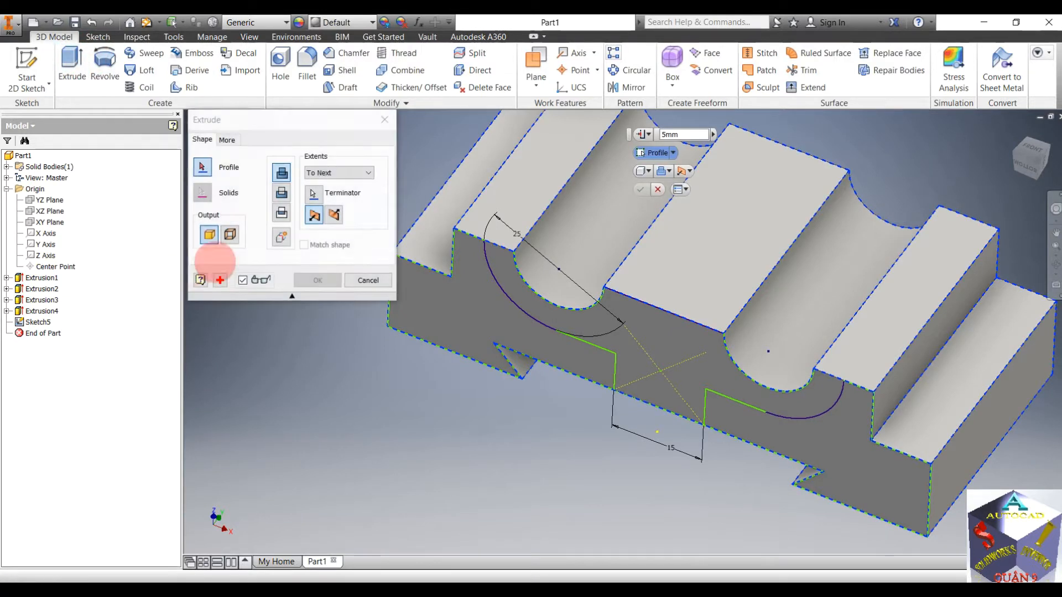
left_click(281, 193)
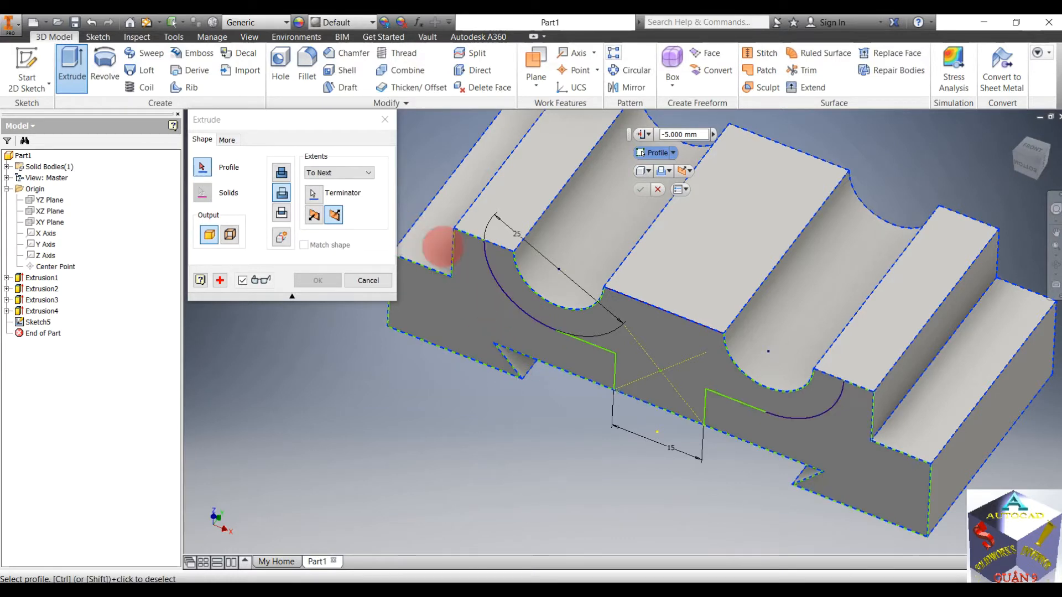
left_click(354, 173)
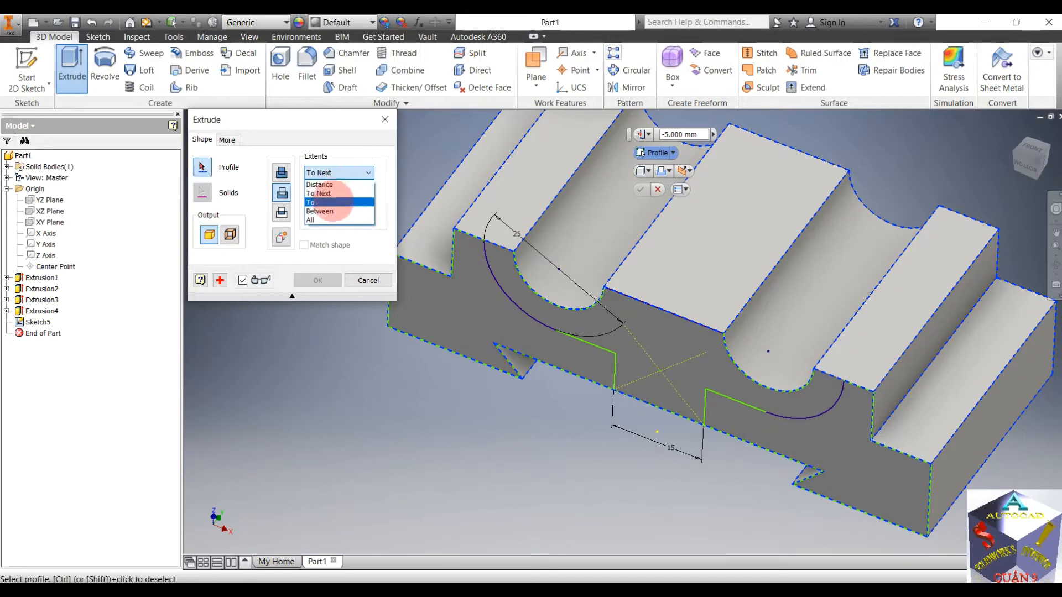
left_click(332, 203)
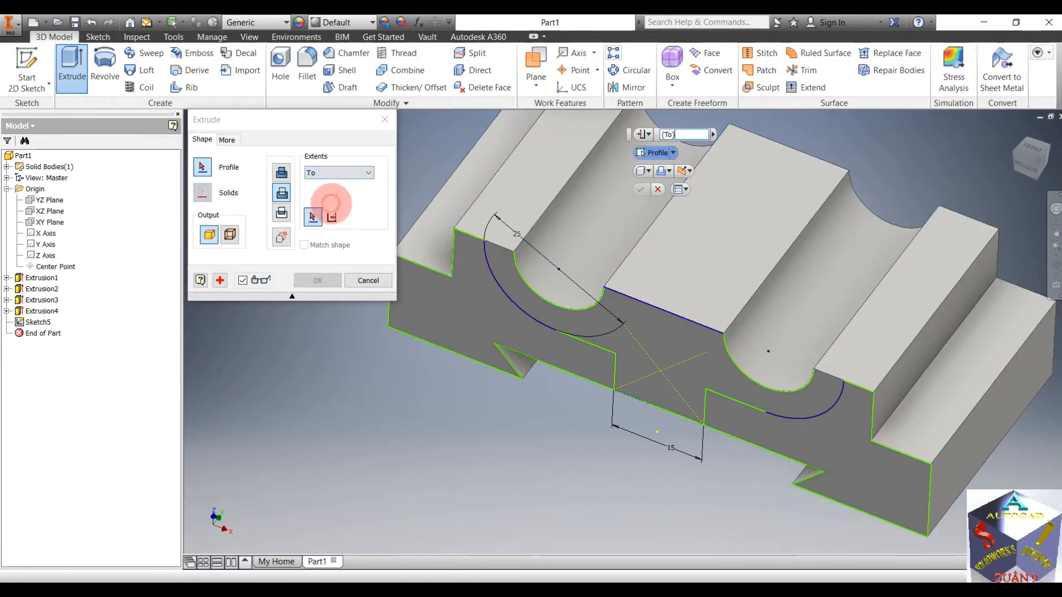
left_click(340, 173)
left_click(330, 184)
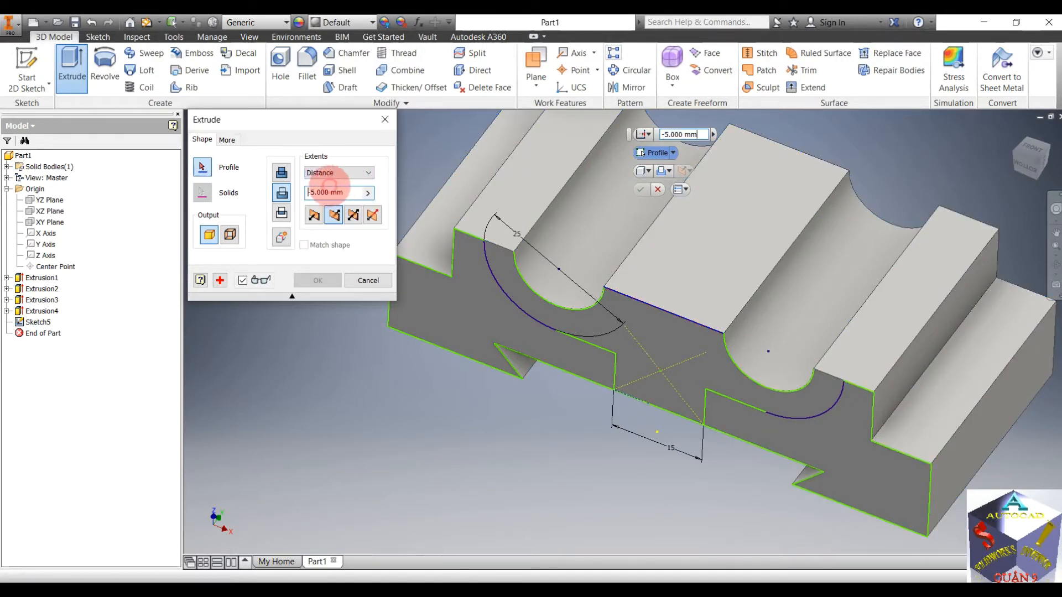
left_click(311, 192)
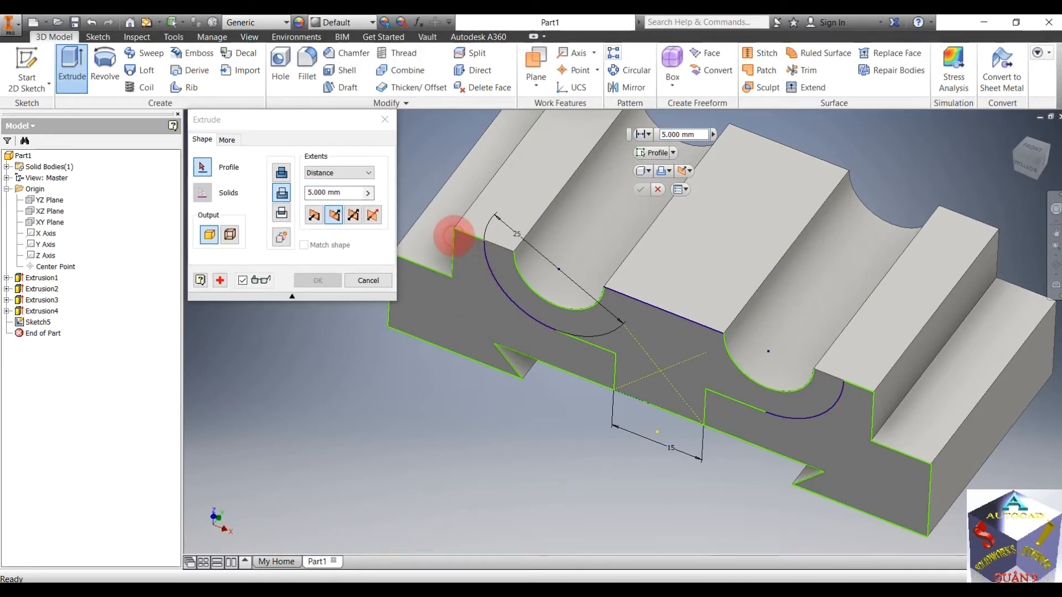
left_click(202, 166)
left_click(453, 266)
left_click(452, 261)
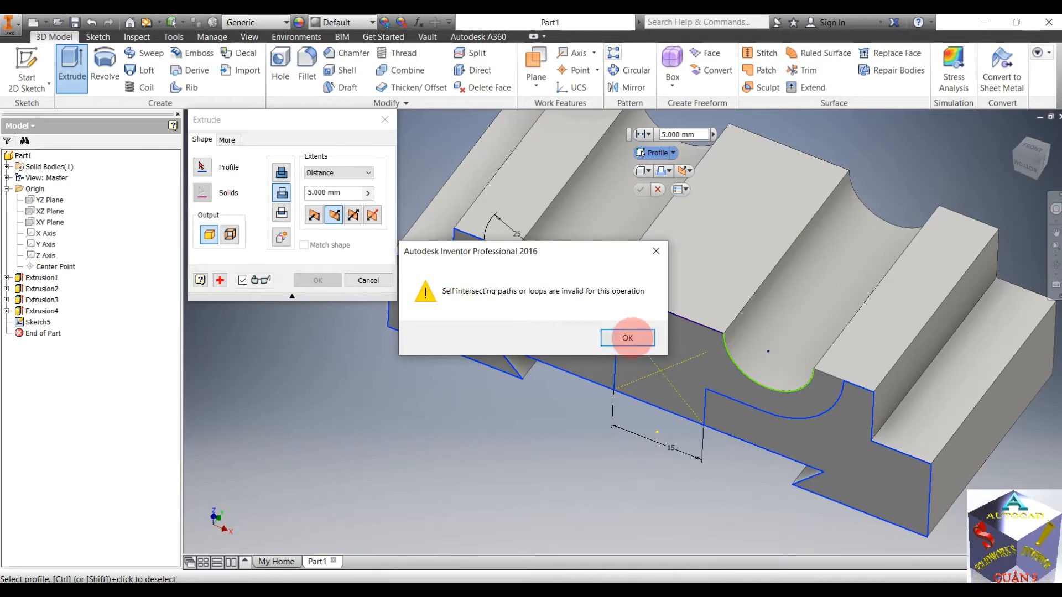
left_click(627, 338)
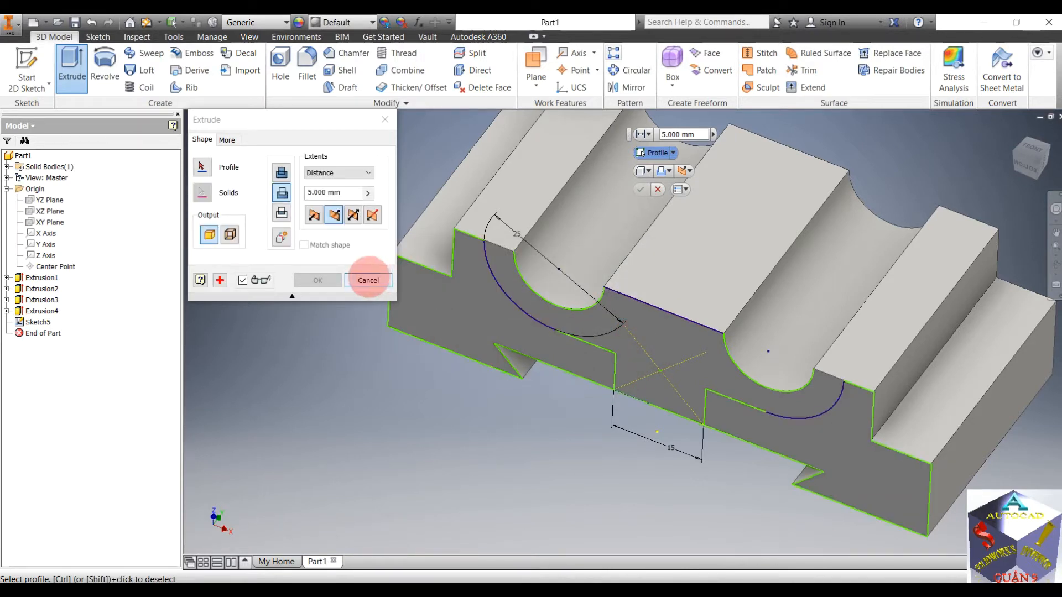
left_click(369, 280)
- Reopen the front-face sketch and try to trim both small semicircular groove arcs and the 15 mm rib's bottom edge
left_click(39, 322)
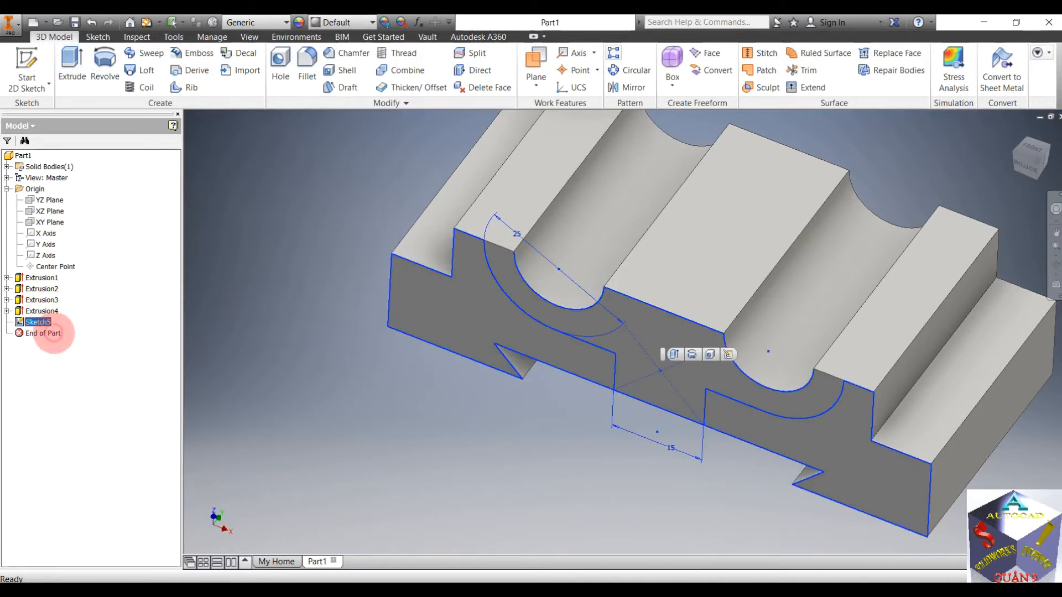
right_click(40, 323)
left_click(54, 361)
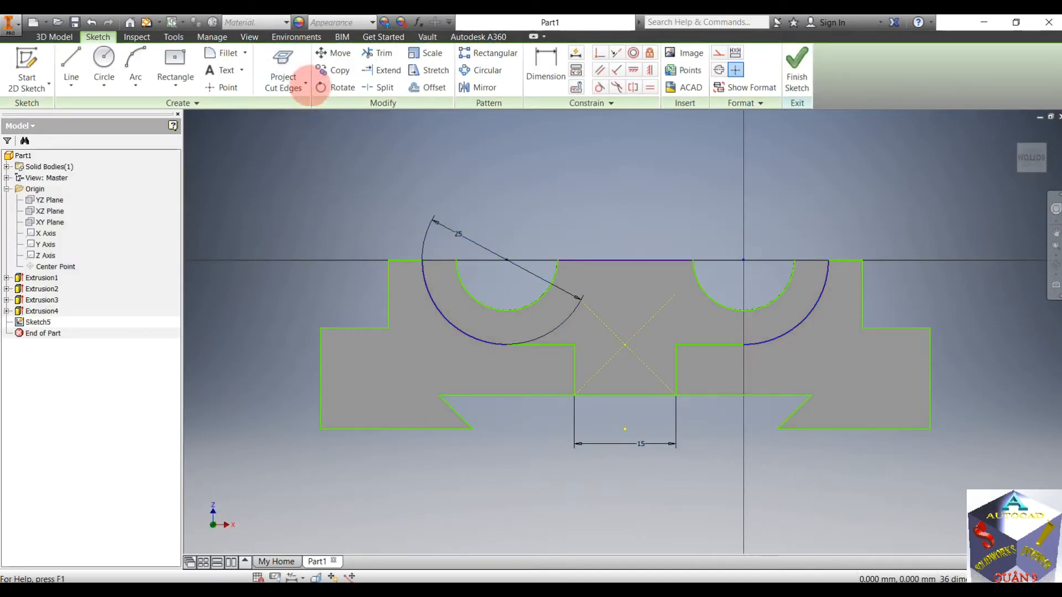
left_click(377, 52)
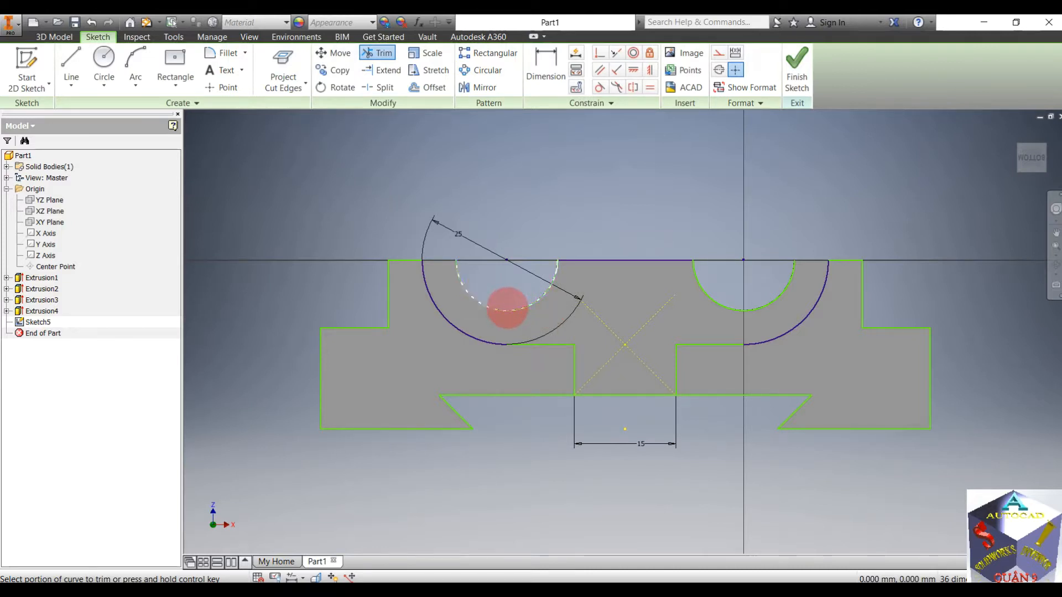
left_click(507, 308)
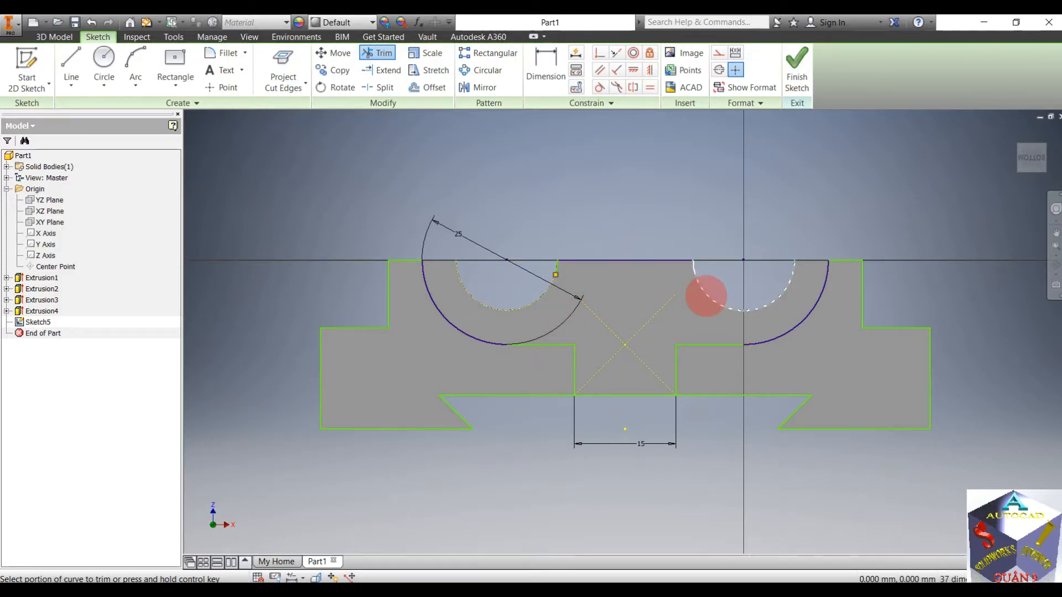
left_click(706, 296)
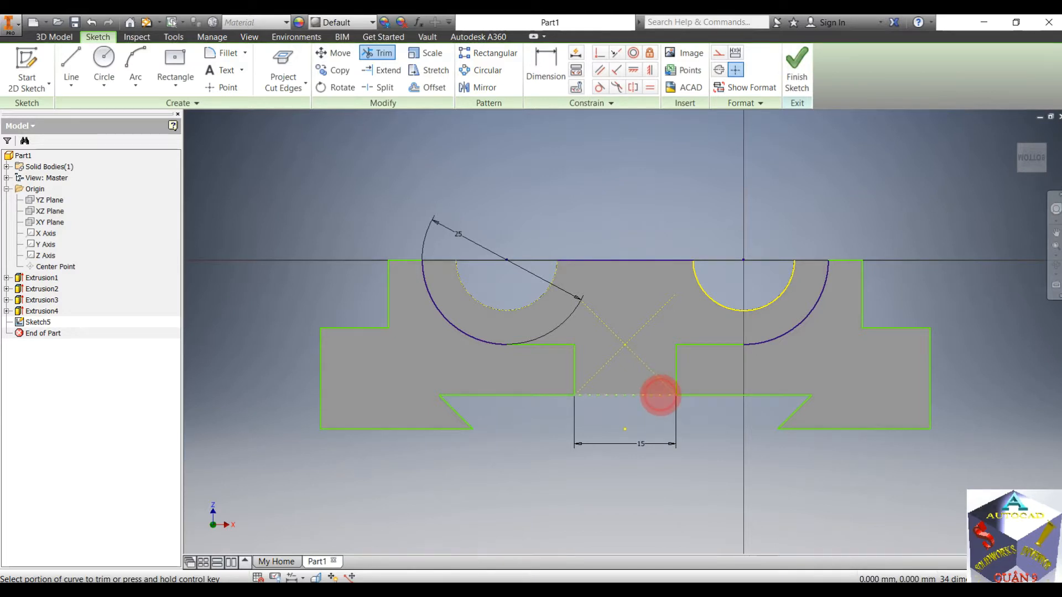
left_click(661, 395)
left_click(271, 137)
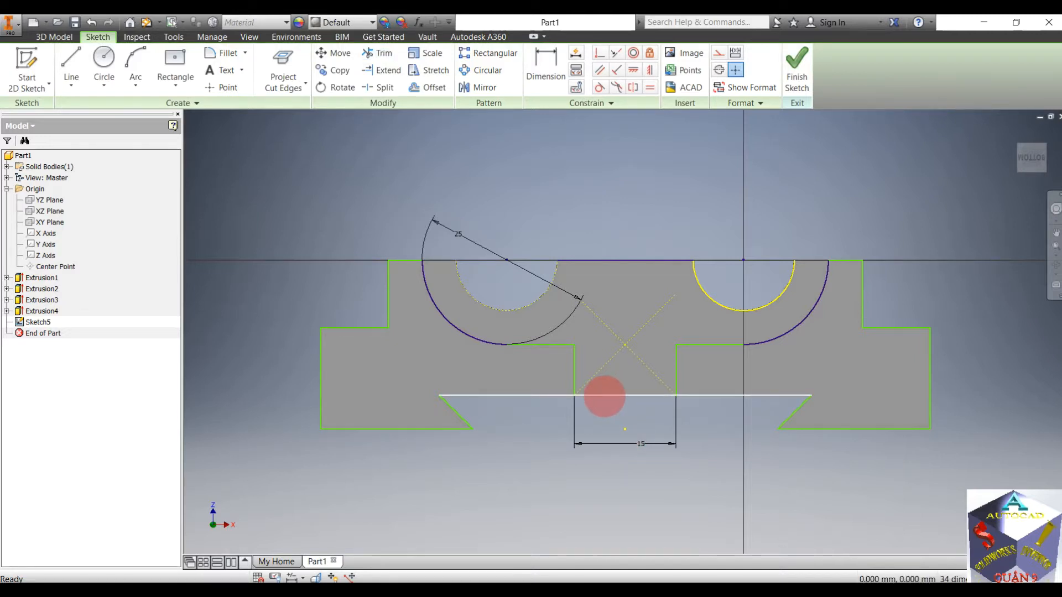
- Delete the constraints on the projected line along the top of the dovetail slot
left_click(605, 395)
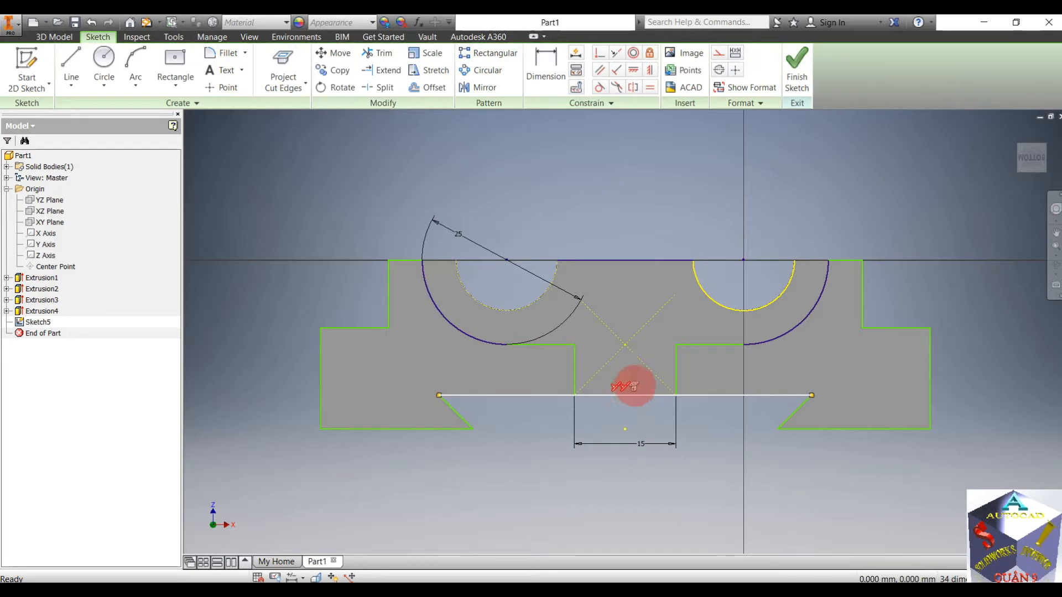
right_click(636, 386)
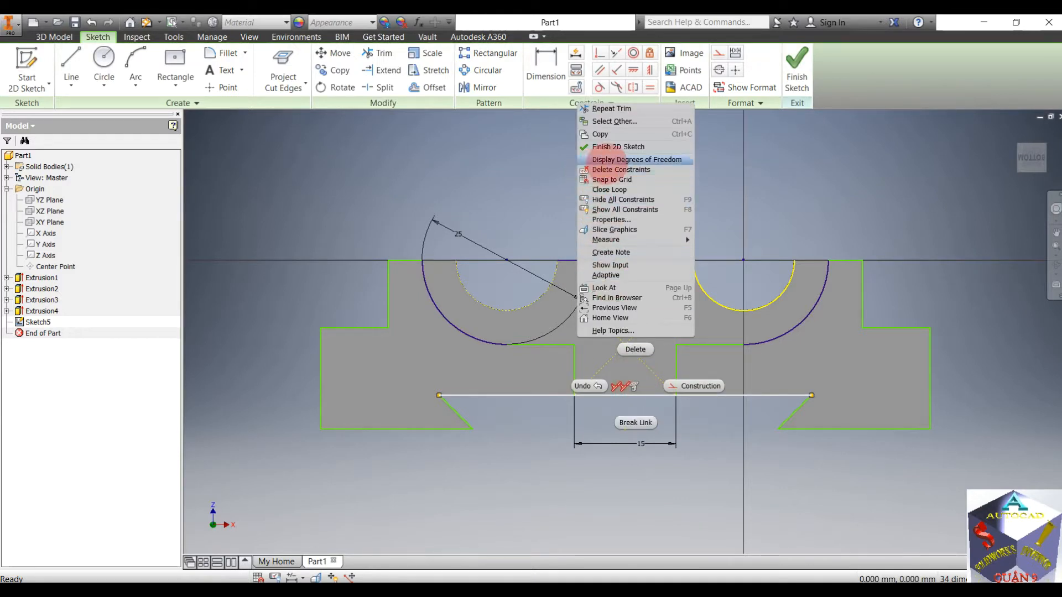
left_click(614, 170)
left_click(624, 417)
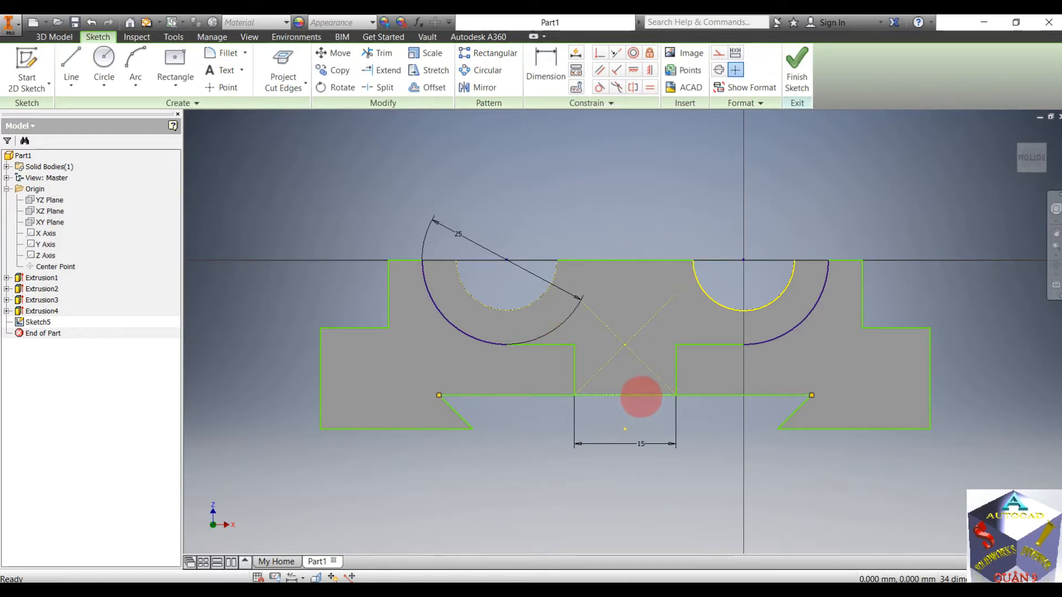
- Trim the overlapping lines along the dovetail slot's top between the sides of the 15 mm rib and finish the sketch
left_click(643, 395)
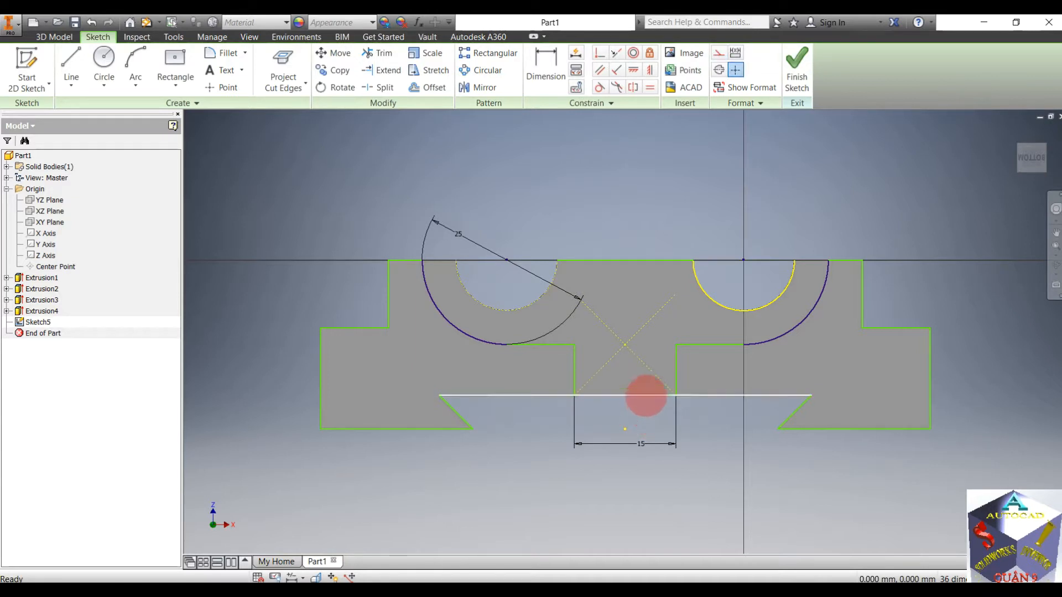
left_click(380, 54)
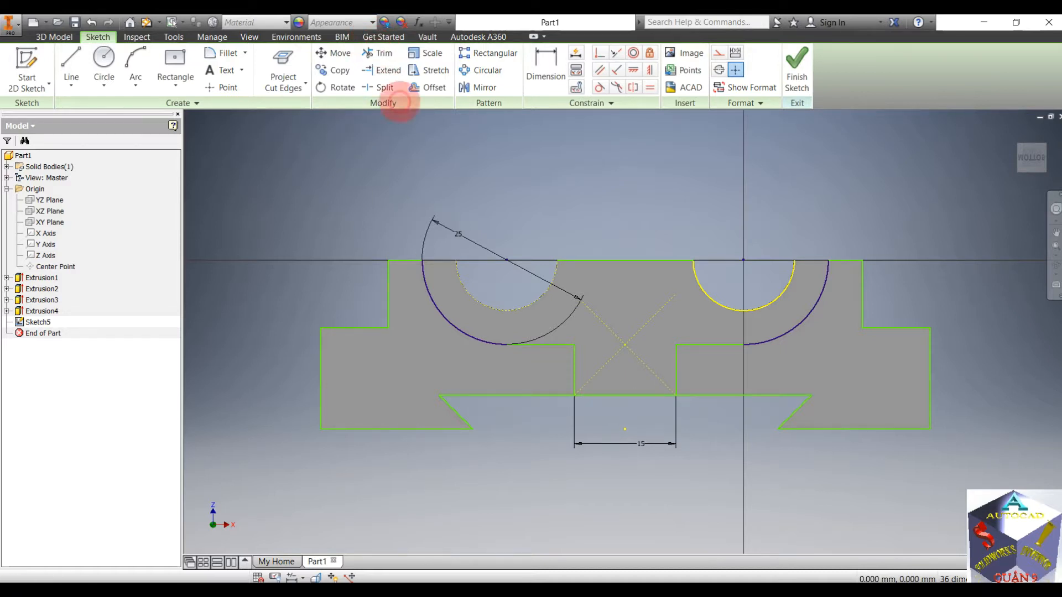
left_click(650, 397)
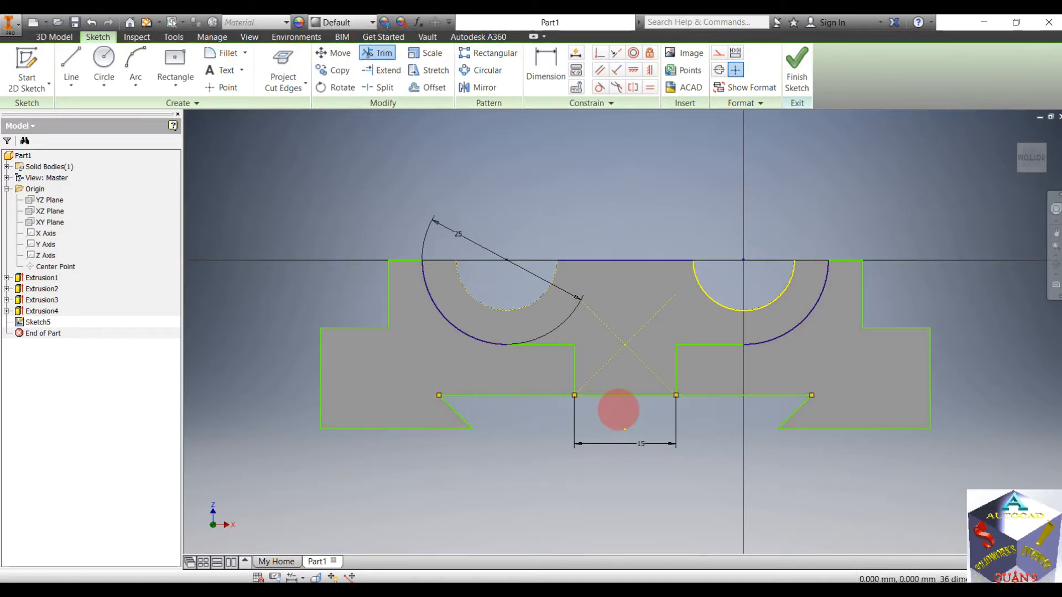
left_click(634, 396)
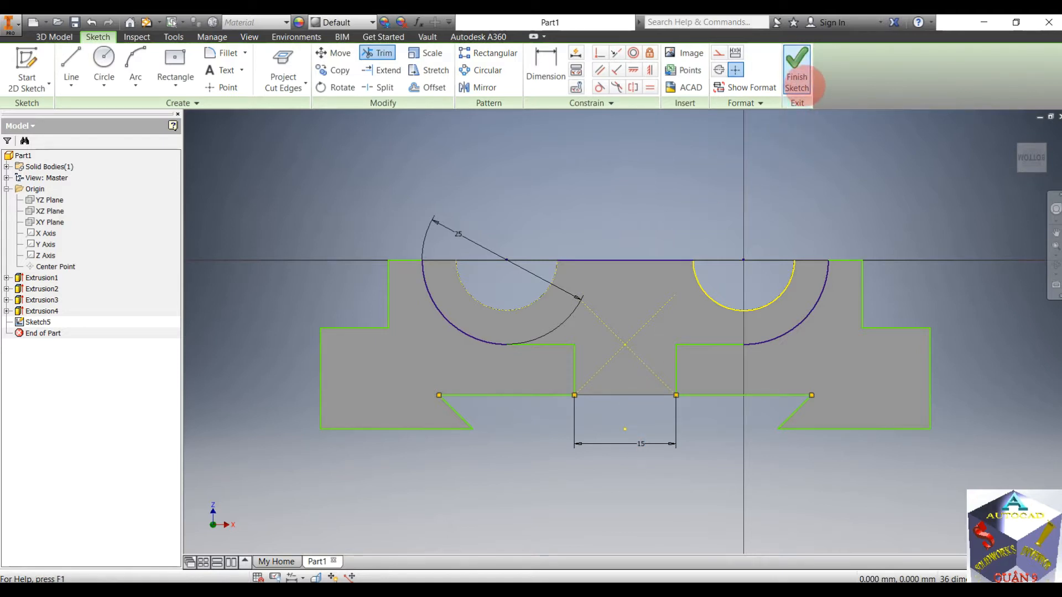
left_click(797, 83)
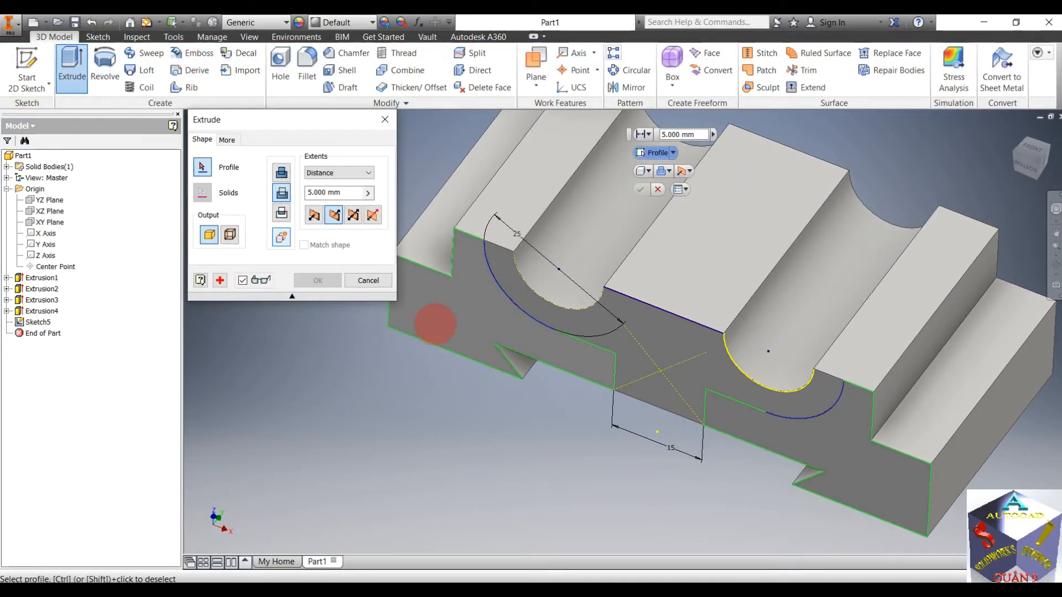
- Extrude-cut the two outer profiles beside the R12.5 arcs and centre rib 5 mm deep into the body
left_click(437, 308)
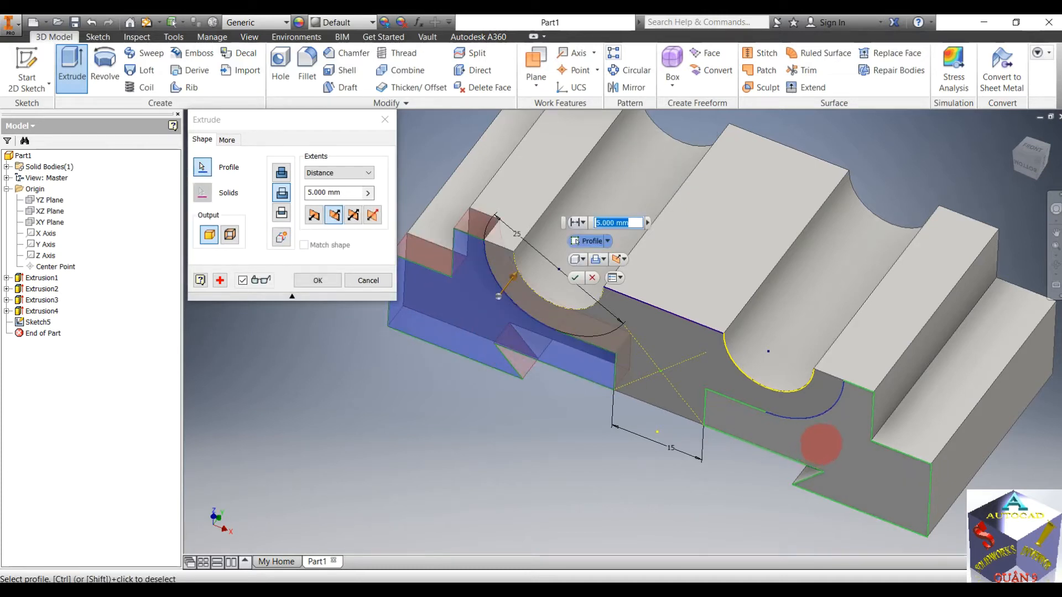
left_click(802, 443)
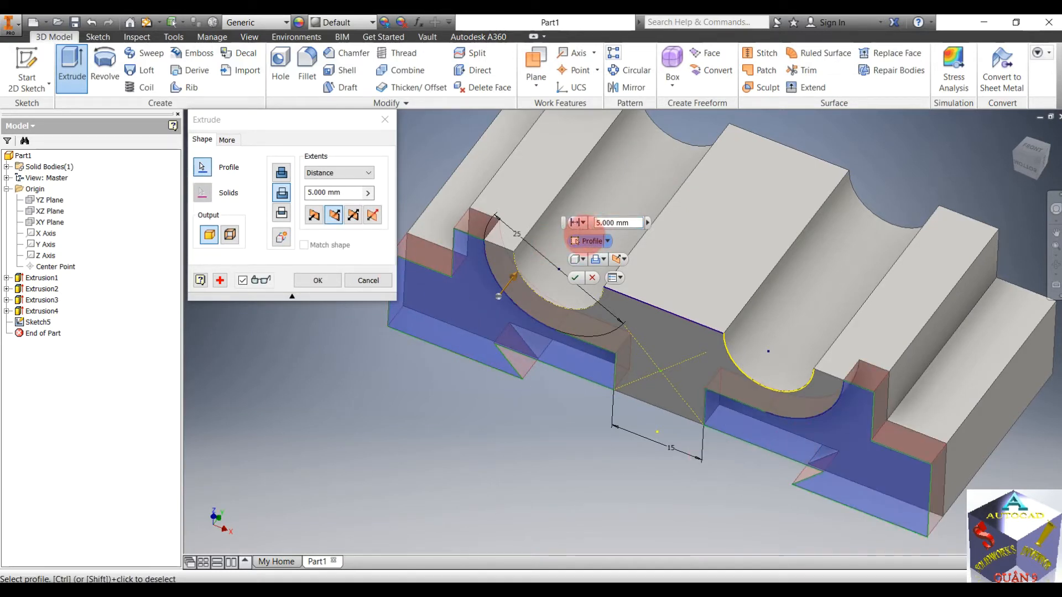
left_click(336, 280)
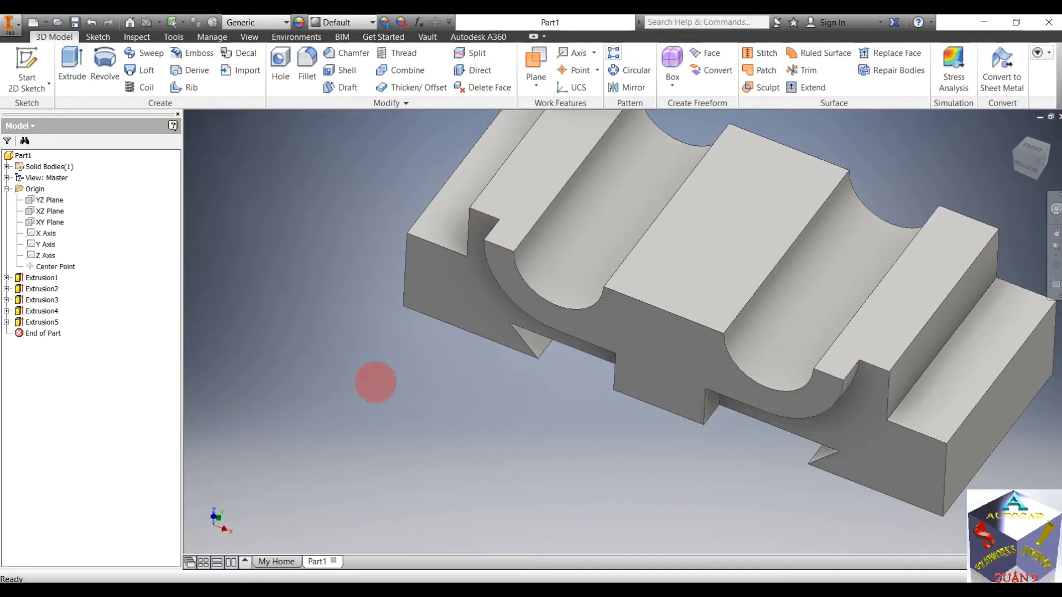
- Mirror the 5 mm front-face cut about the XZ Plane onto the opposite end of the body
scroll(385, 394, "down", 3)
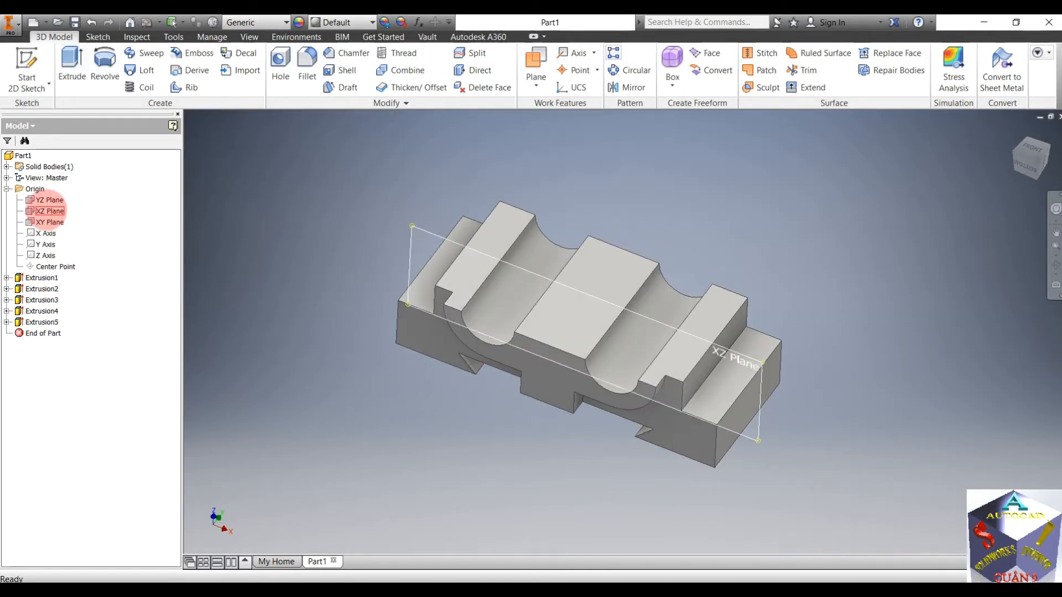
left_click(49, 210)
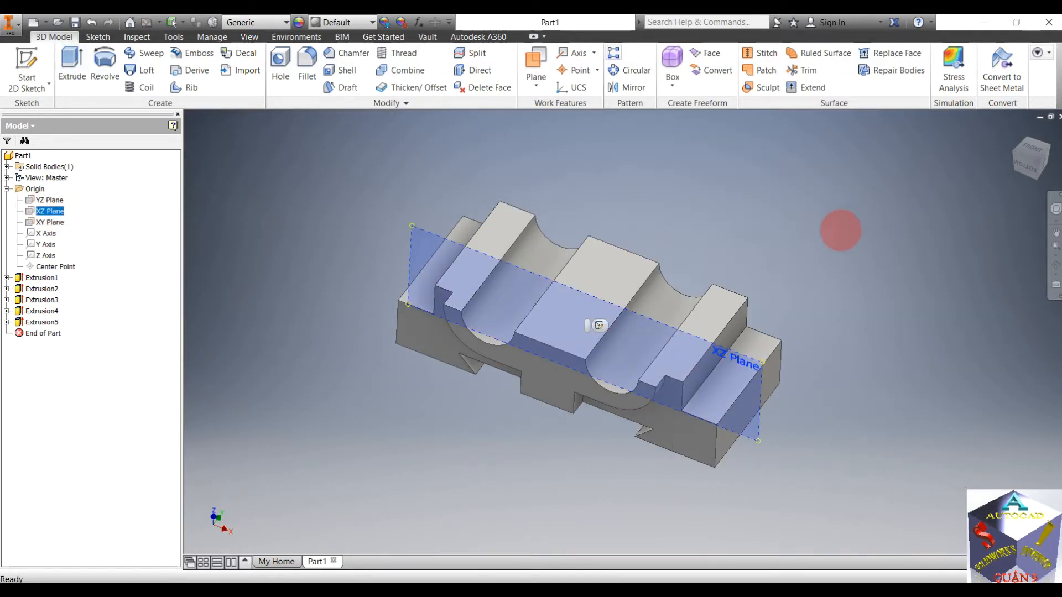
middle_click_drag(841, 230, 781, 230, "shift")
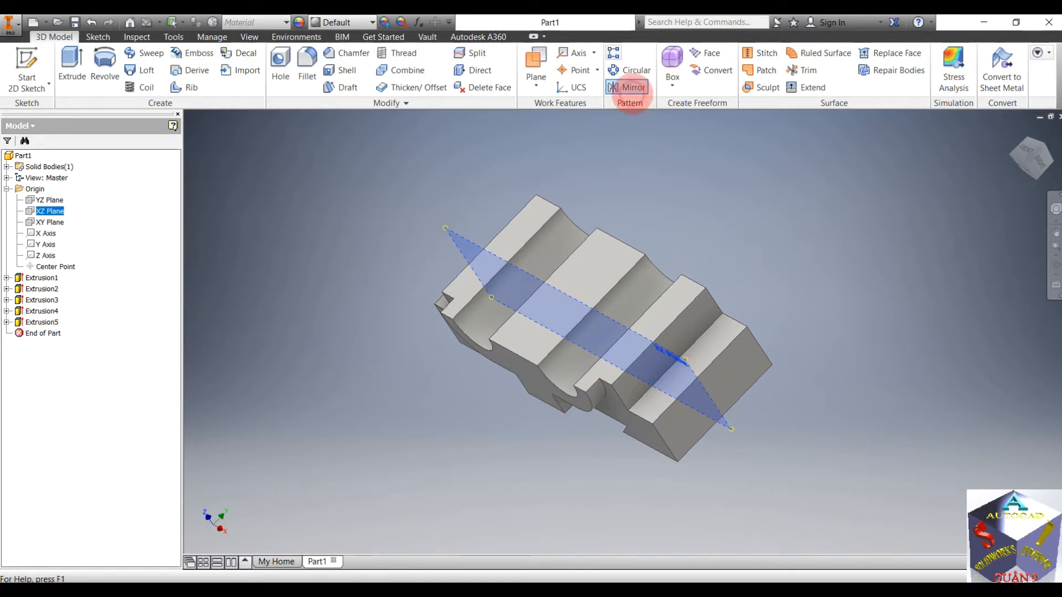
left_click(630, 88)
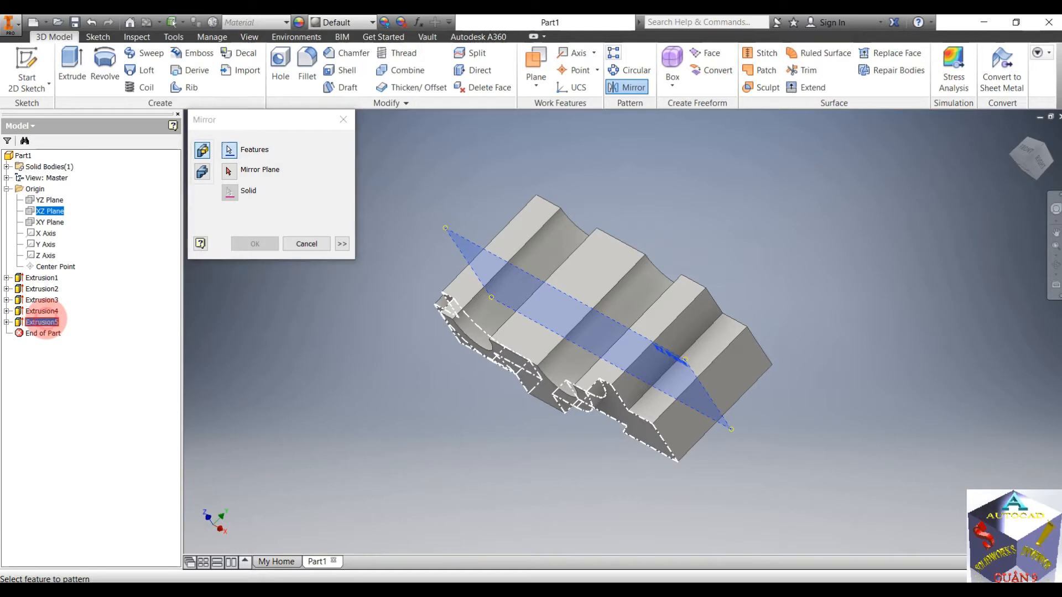
left_click(42, 322)
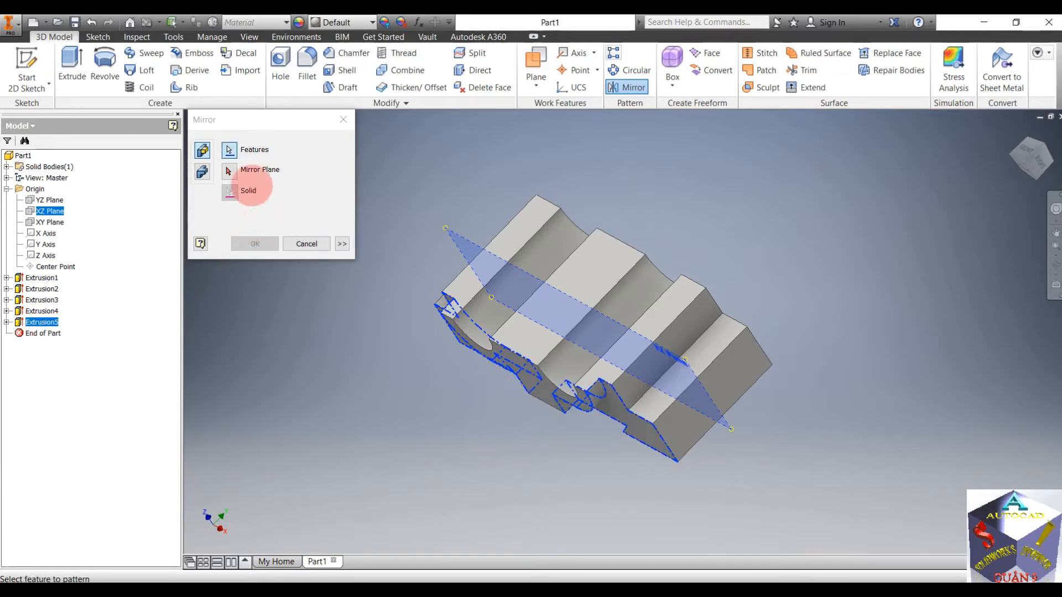
left_click(228, 171)
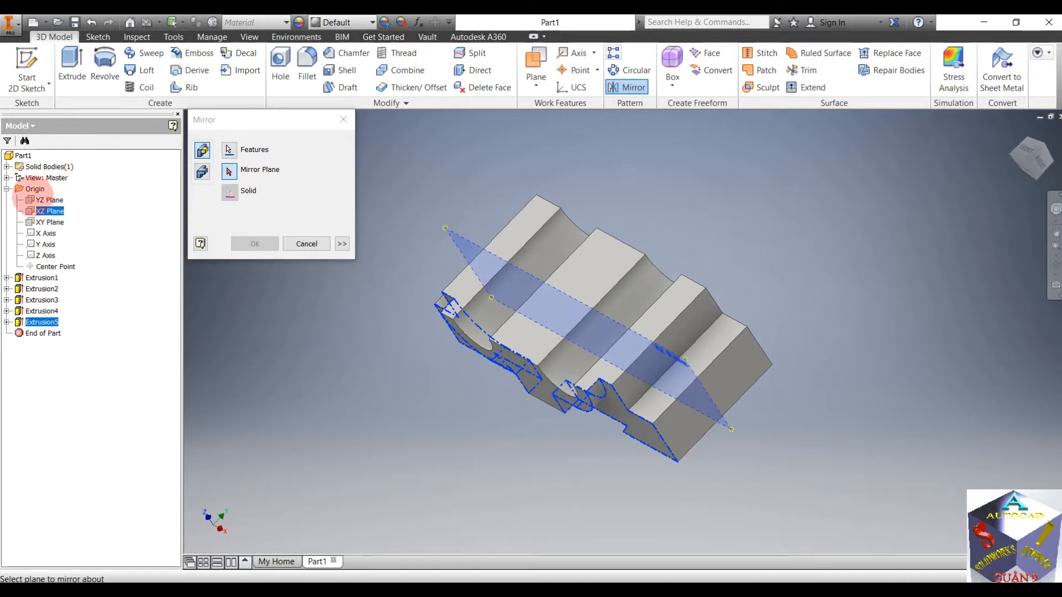
left_click(44, 211)
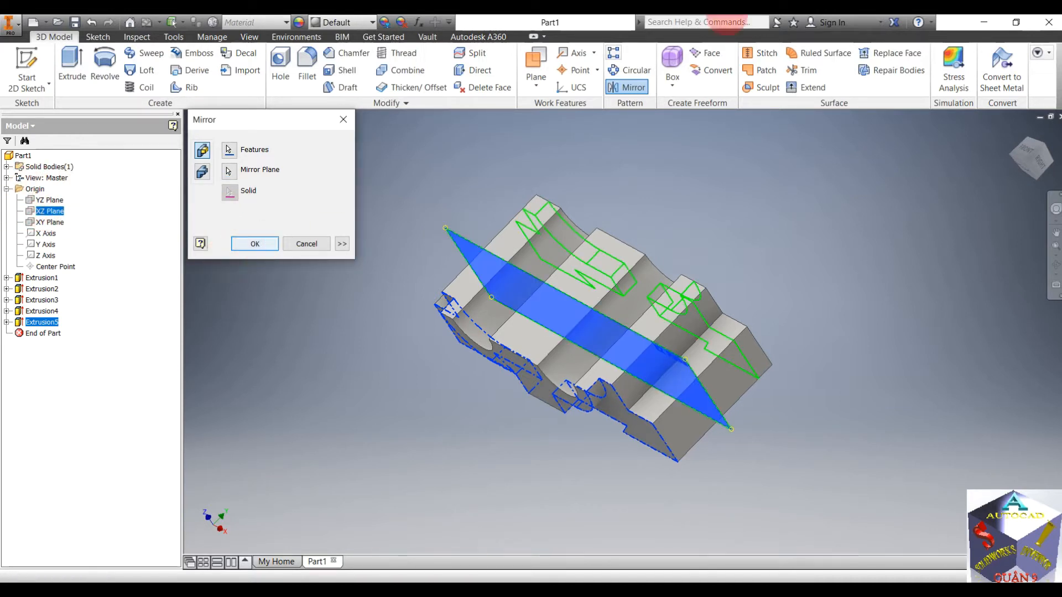
left_click(254, 243)
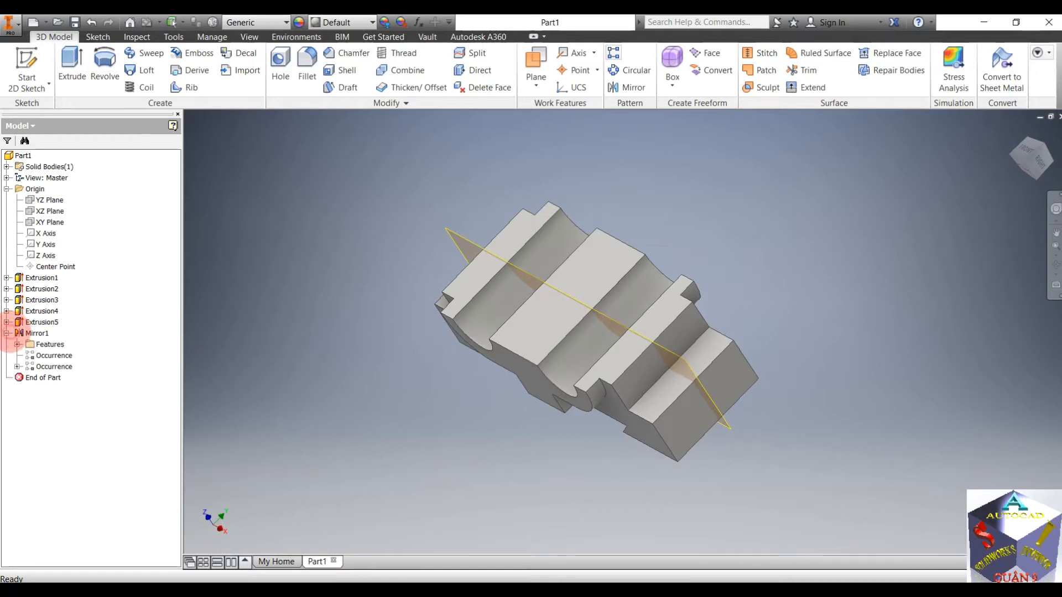
- Turn off the visibility of the XZ work plane used for the mirror
left_click(470, 242)
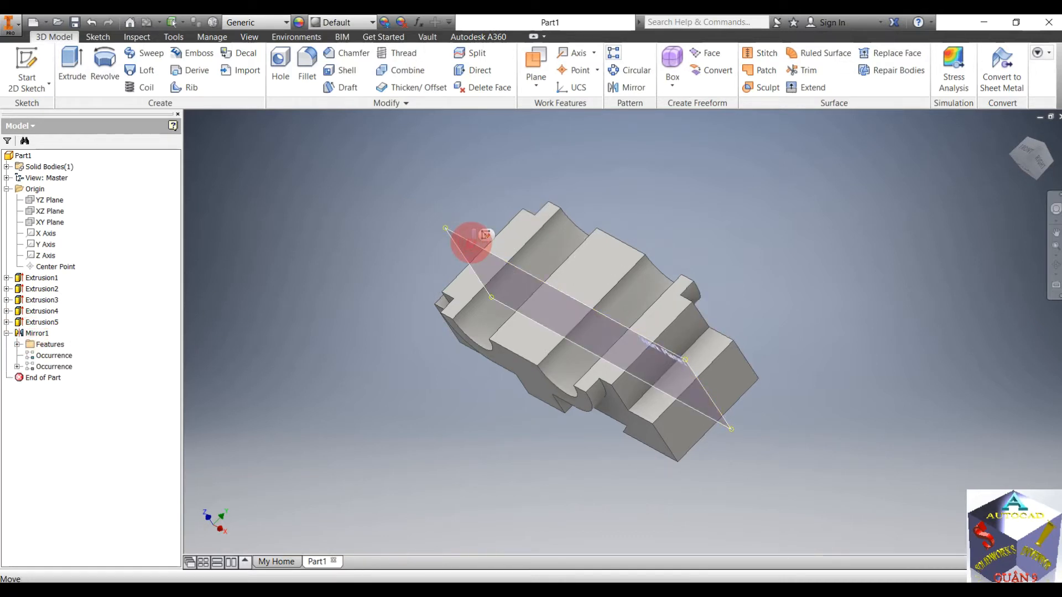
right_click(472, 247)
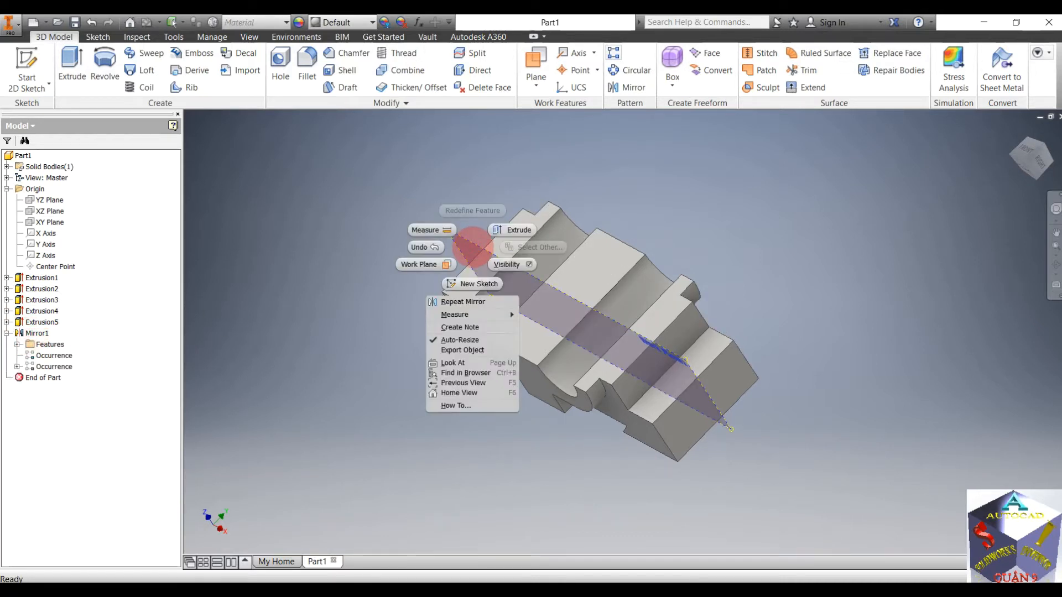
left_click(504, 264)
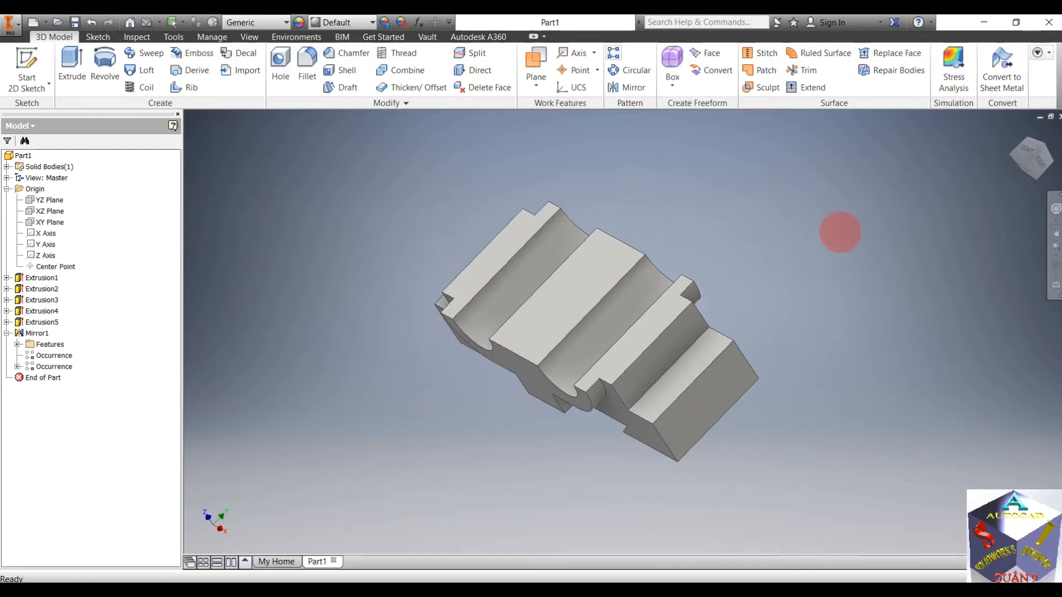
- Inspect the part in isometric, end and plan views, and switch to Word to consult the Base drawing
middle_click_drag(855, 276, 866, 232, "shift")
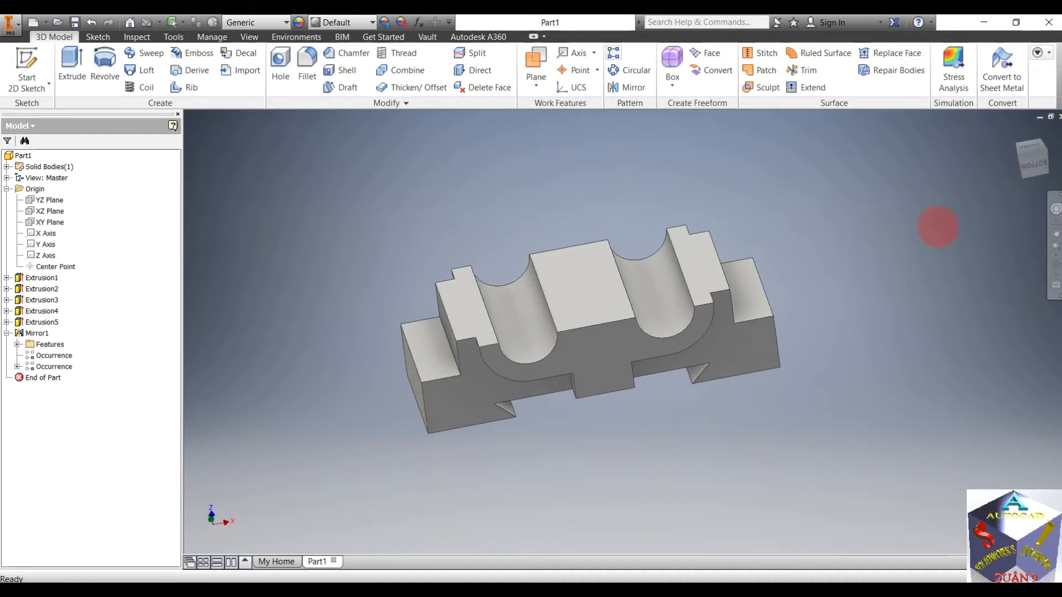
left_click(1014, 131)
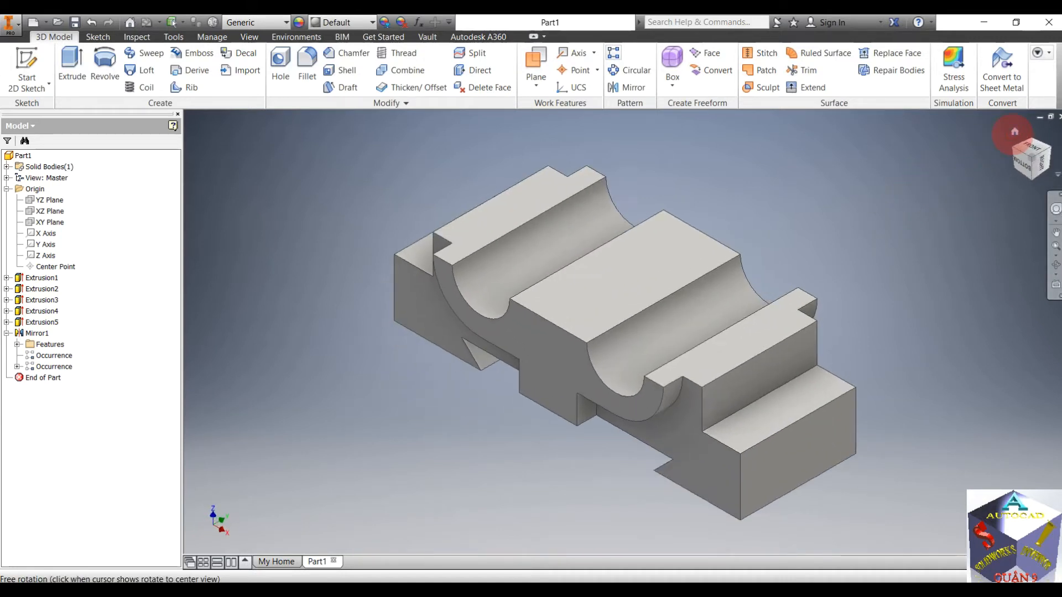
left_click(1015, 159)
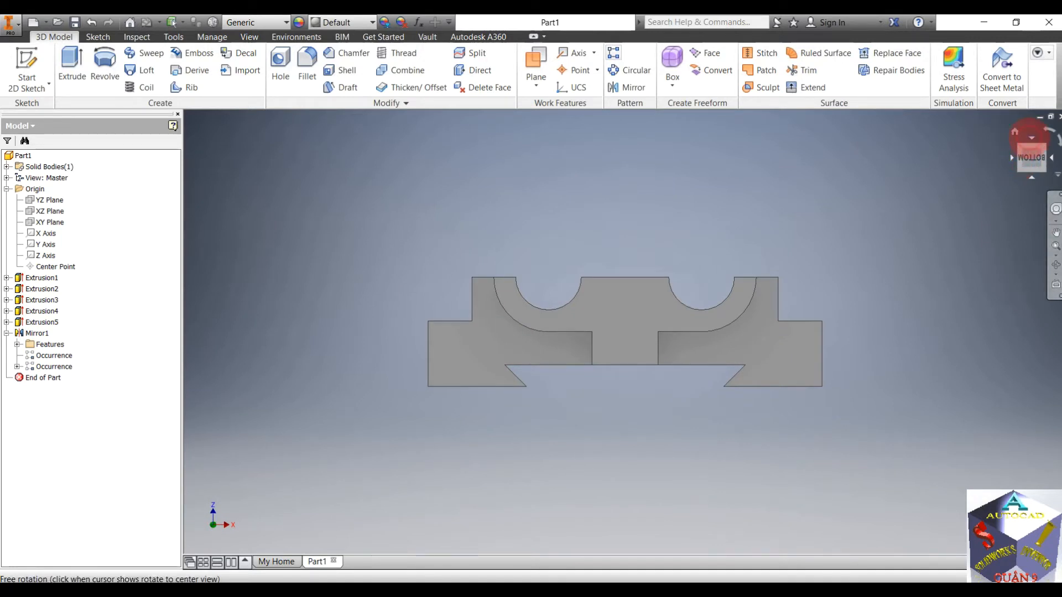
left_click(1030, 137)
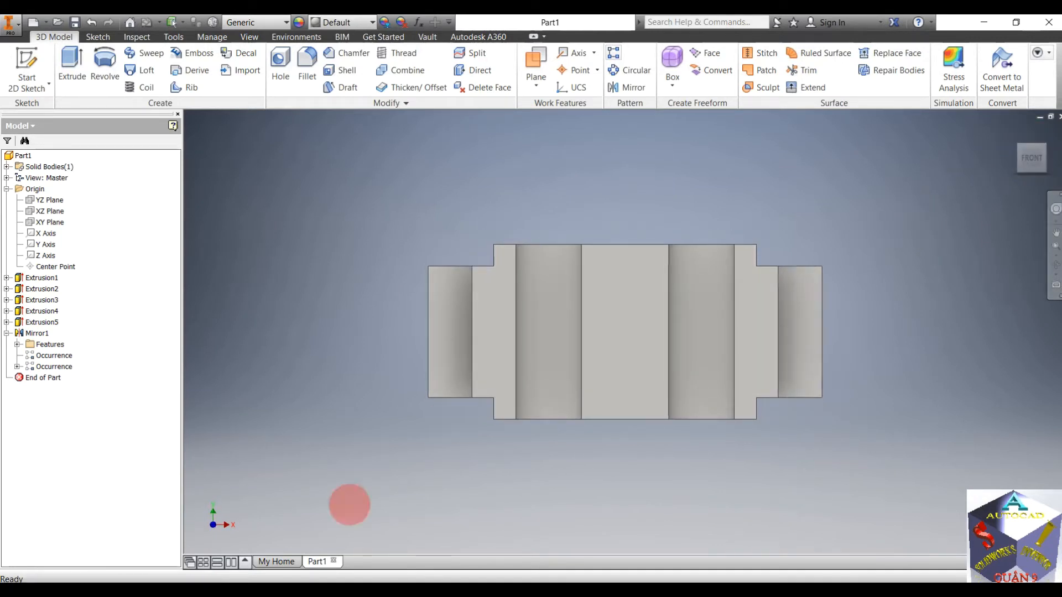
left_click(224, 594)
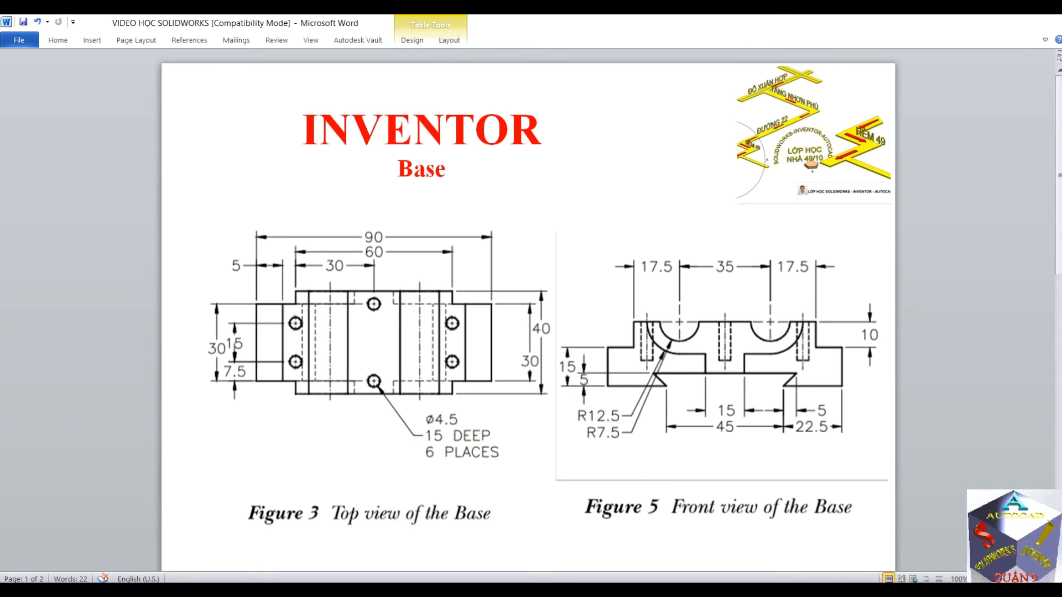
- Switch to Inventor, start a sketch on the top face left of the grooves, and check the hole layout in the Word drawing
key("alt+Tab")
left_click(498, 325)
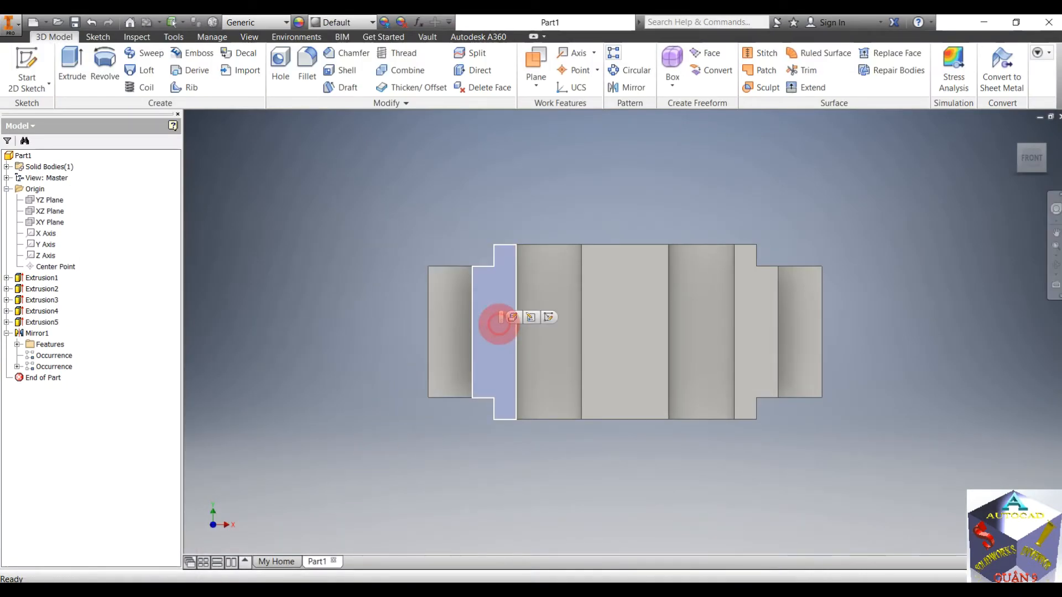
left_click(545, 317)
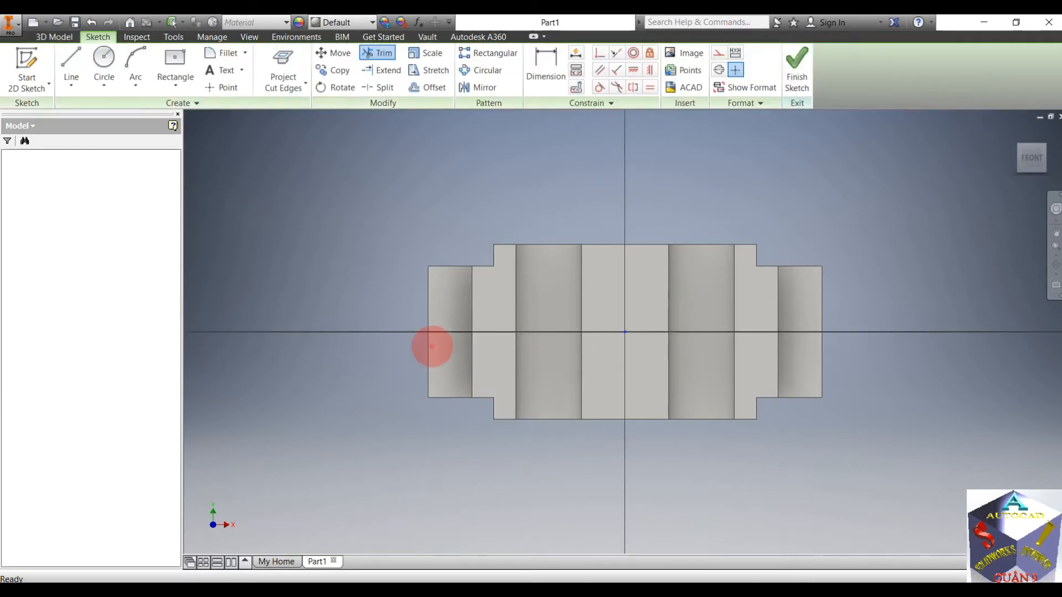
middle_click_drag(479, 427, 488, 373, "shift")
left_click(230, 594)
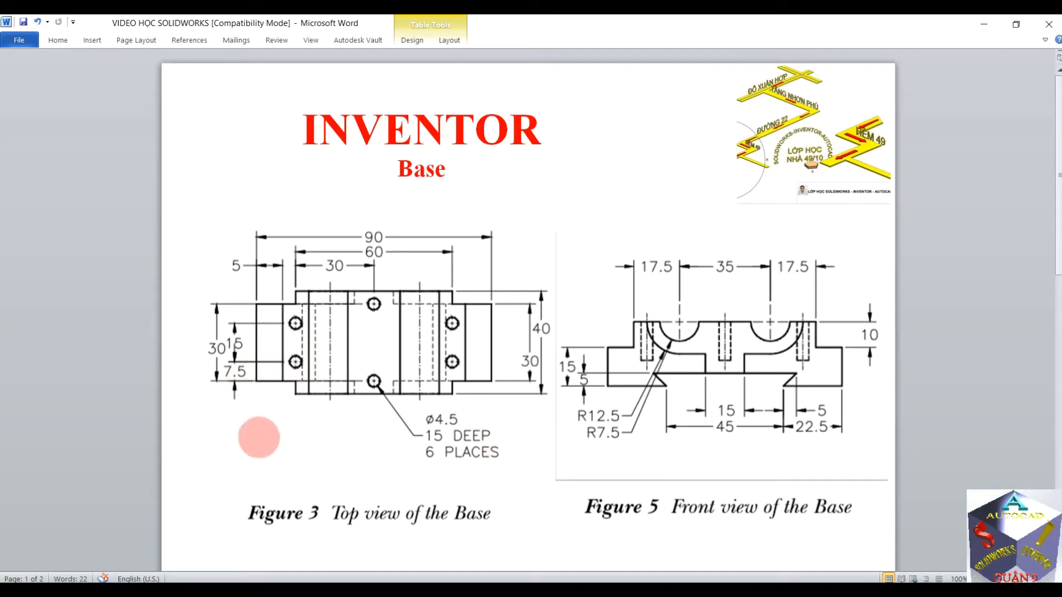
left_click(223, 579)
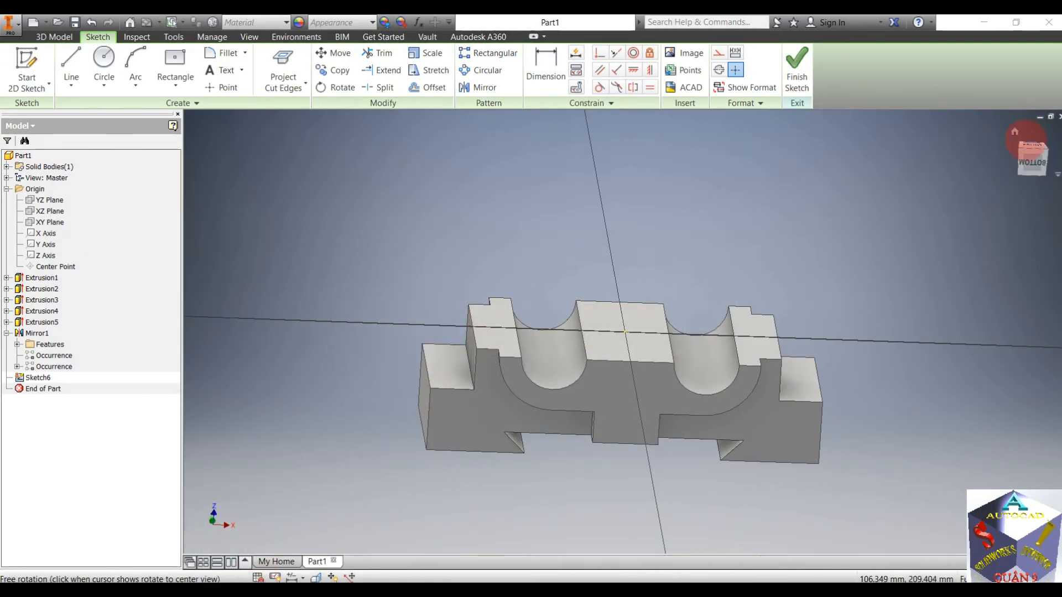
left_click(1035, 147)
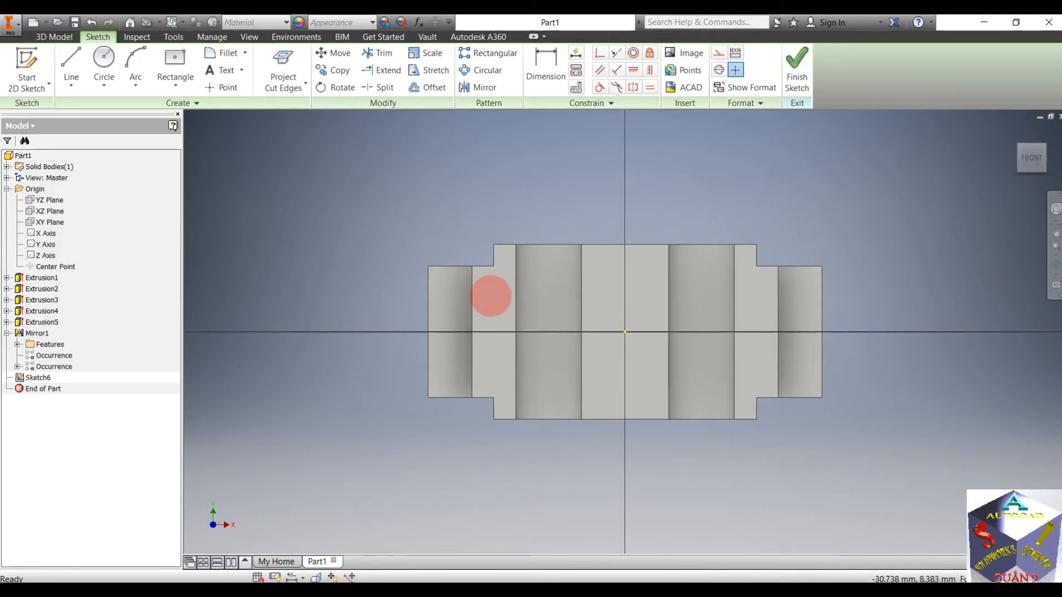
- Sketch a circle on the lower half of the left top face and set its diameter to 4.5 mm
left_click(106, 65)
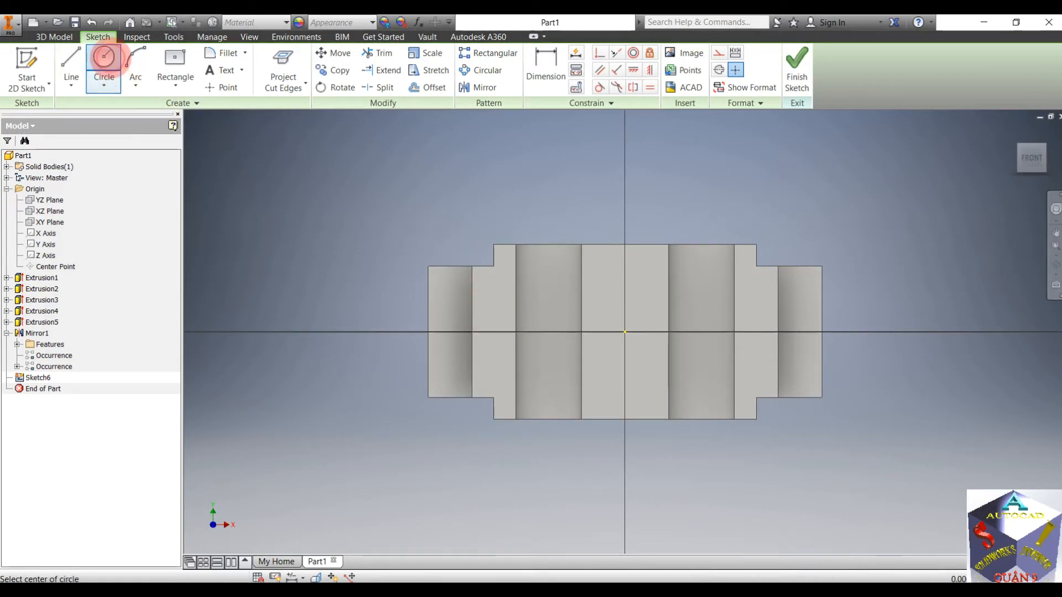
left_click(489, 361)
left_click(487, 375)
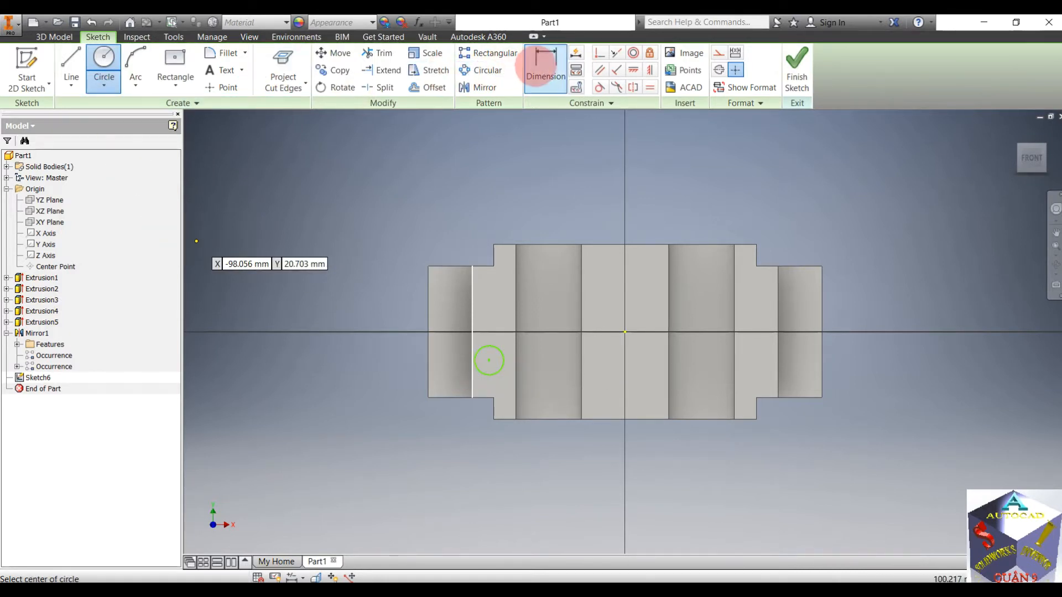
left_click(532, 65)
left_click(476, 354)
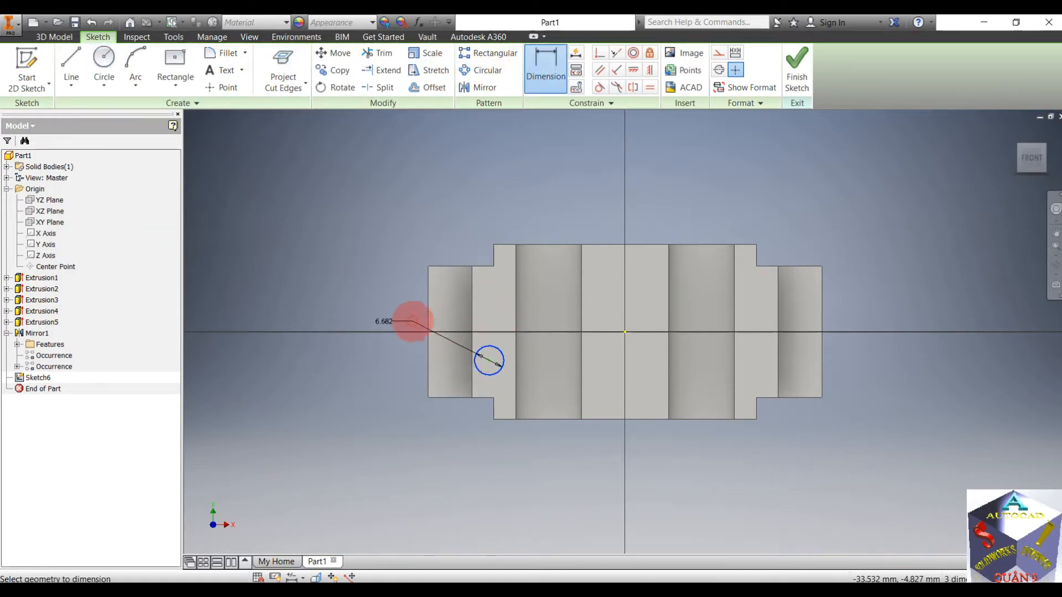
left_click(405, 315)
left_click(245, 594)
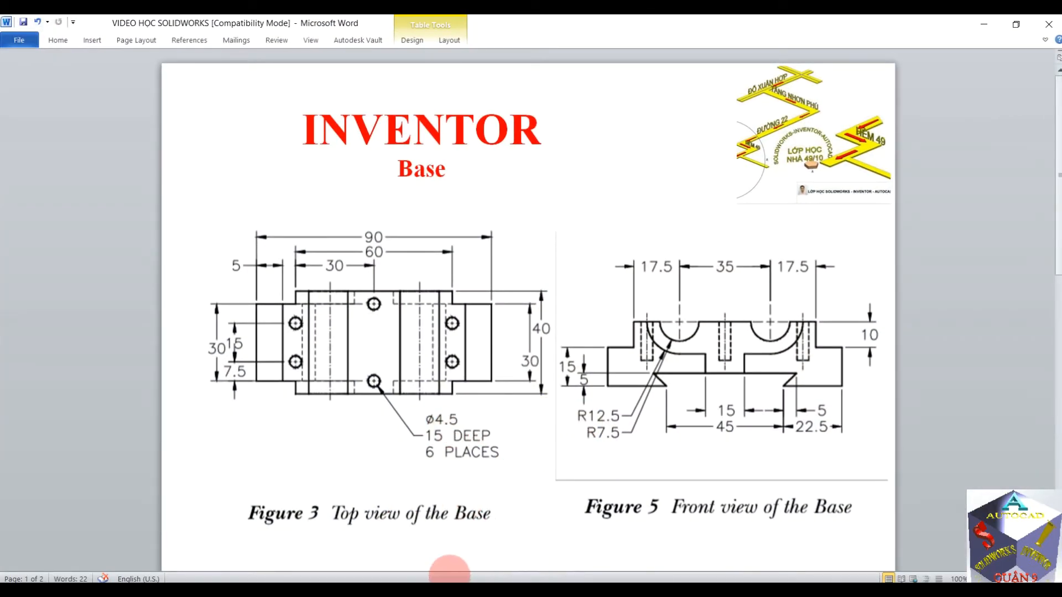
left_click(387, 582)
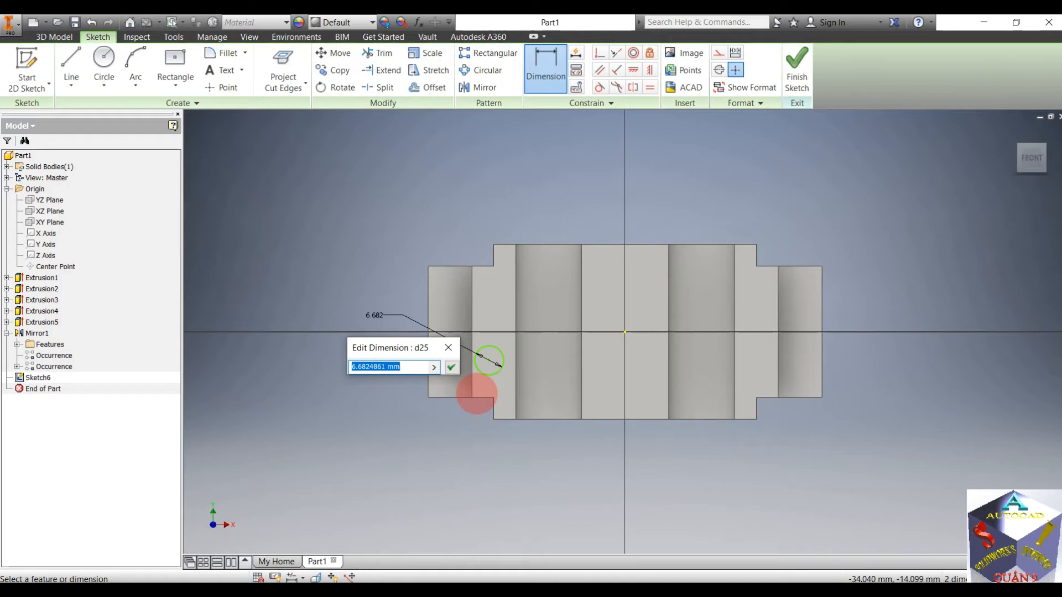
key("Return")
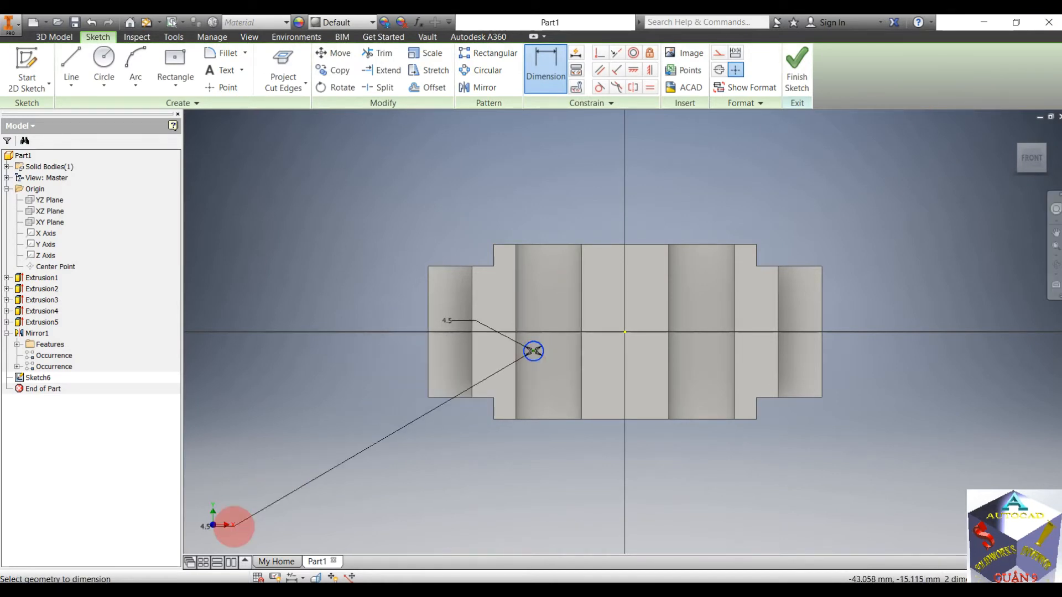
- Position the circle's centre 7.5 mm above the face's short lower edge and 5 mm from its outer left edge
left_click(233, 578)
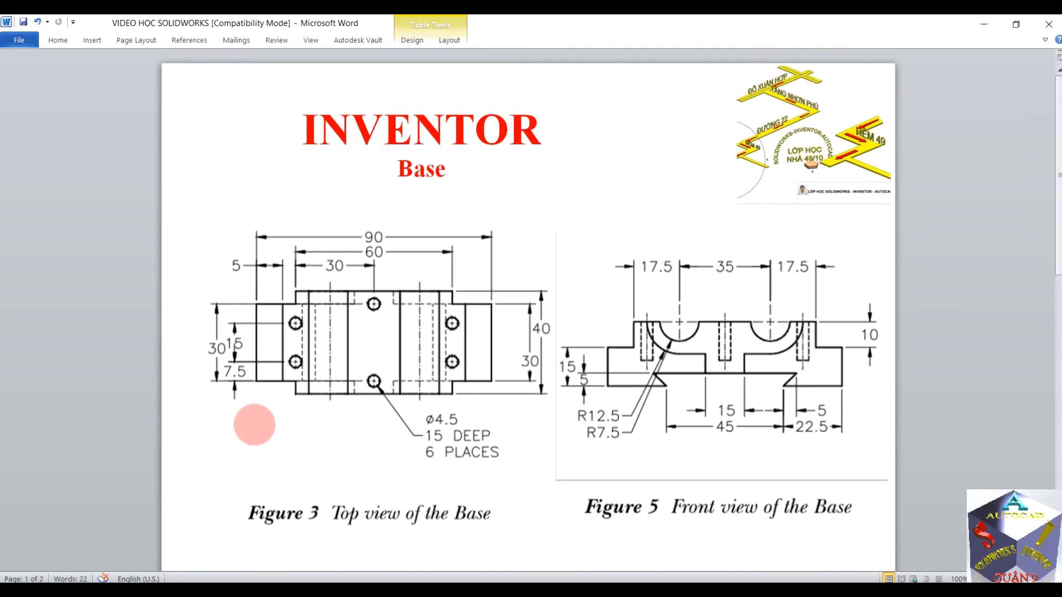
left_click(229, 594)
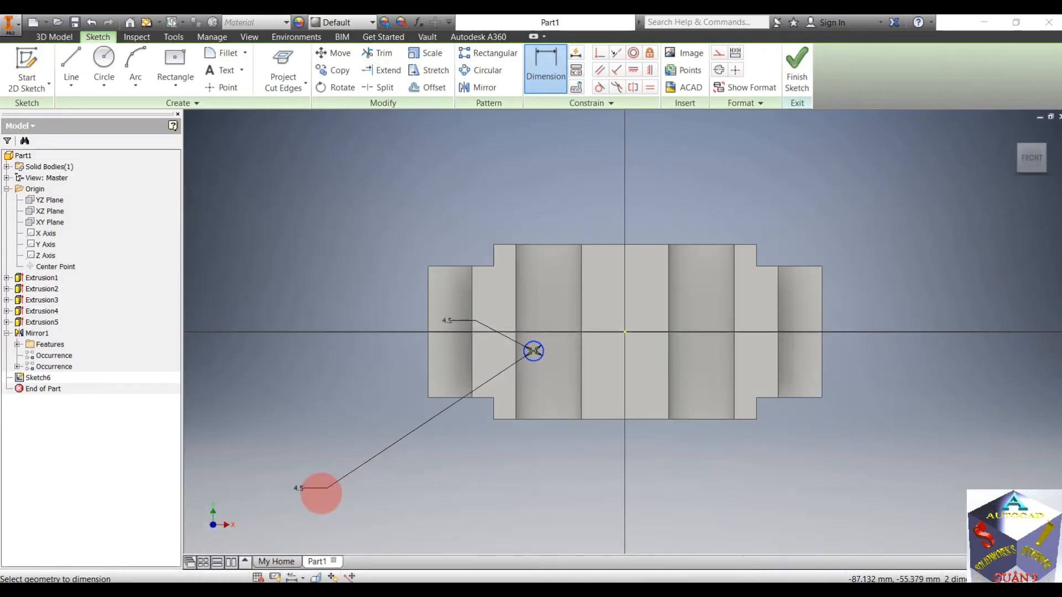
left_click(481, 398)
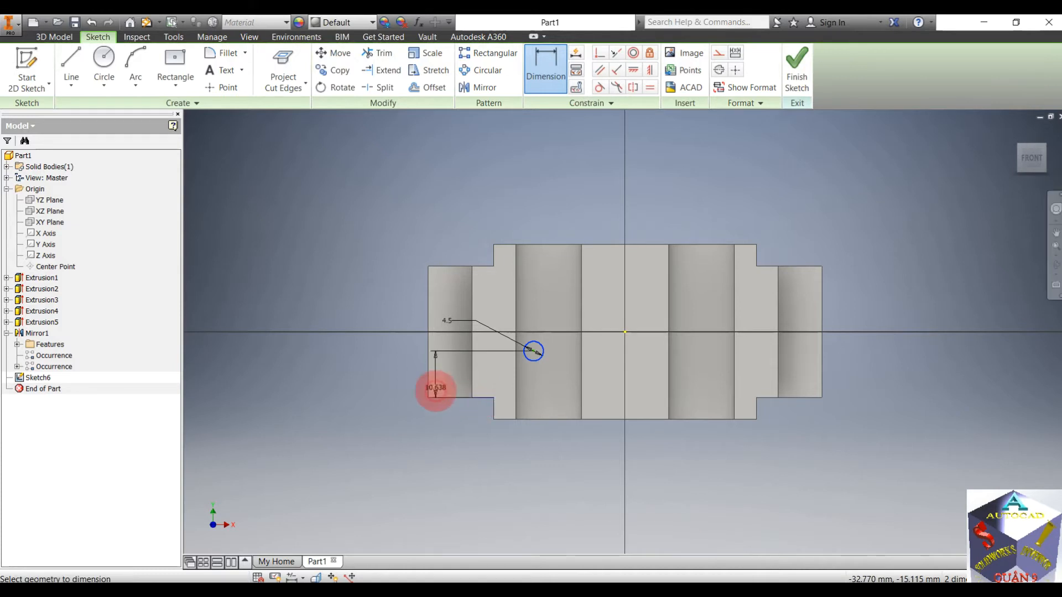
left_click(386, 381)
type("7.5")
key("Return")
left_click(534, 365)
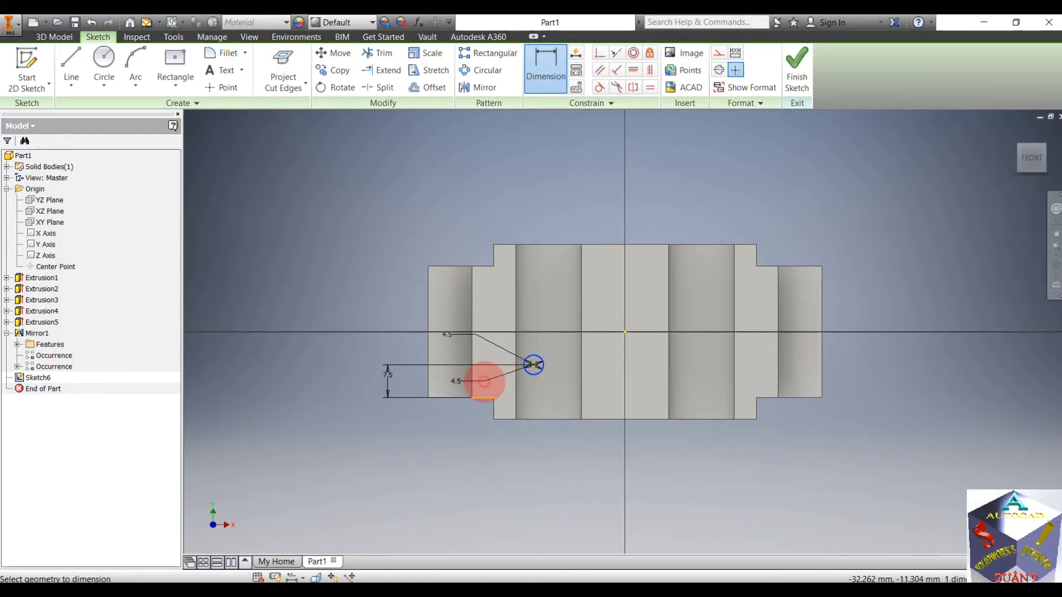
left_click(472, 385)
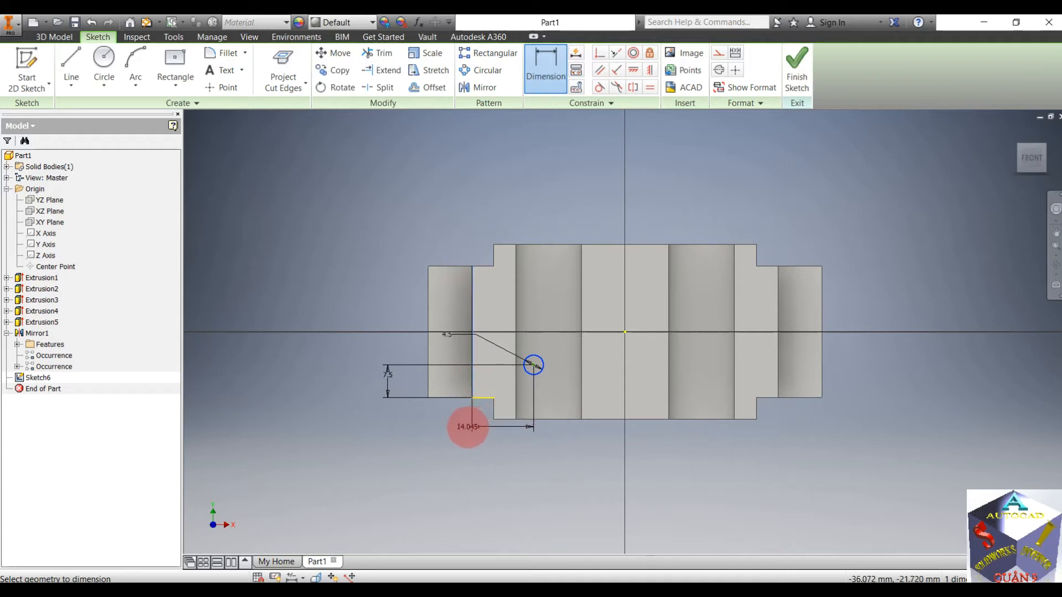
left_click(484, 444)
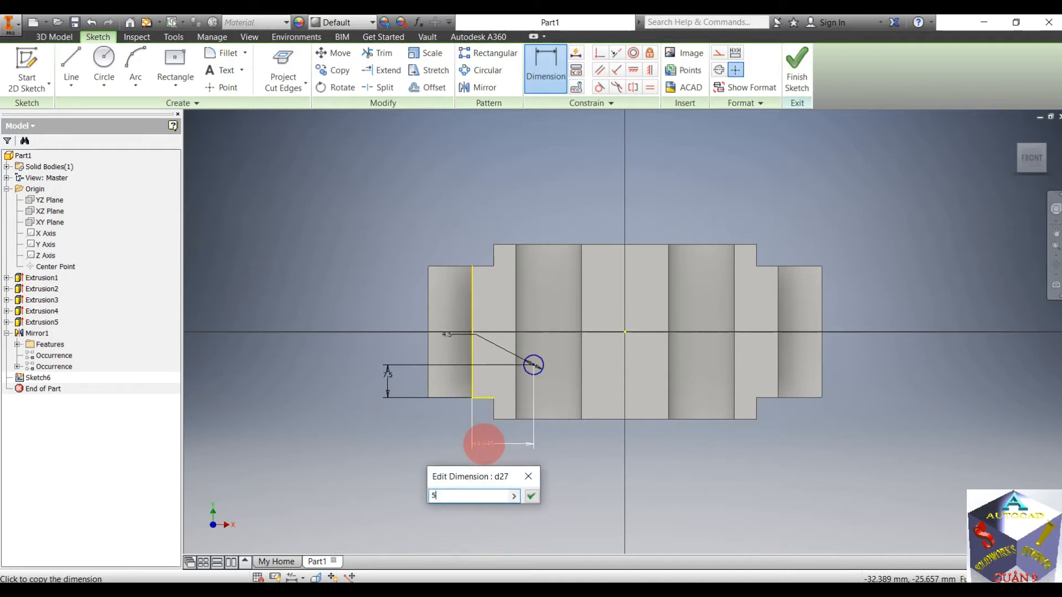
key("Return")
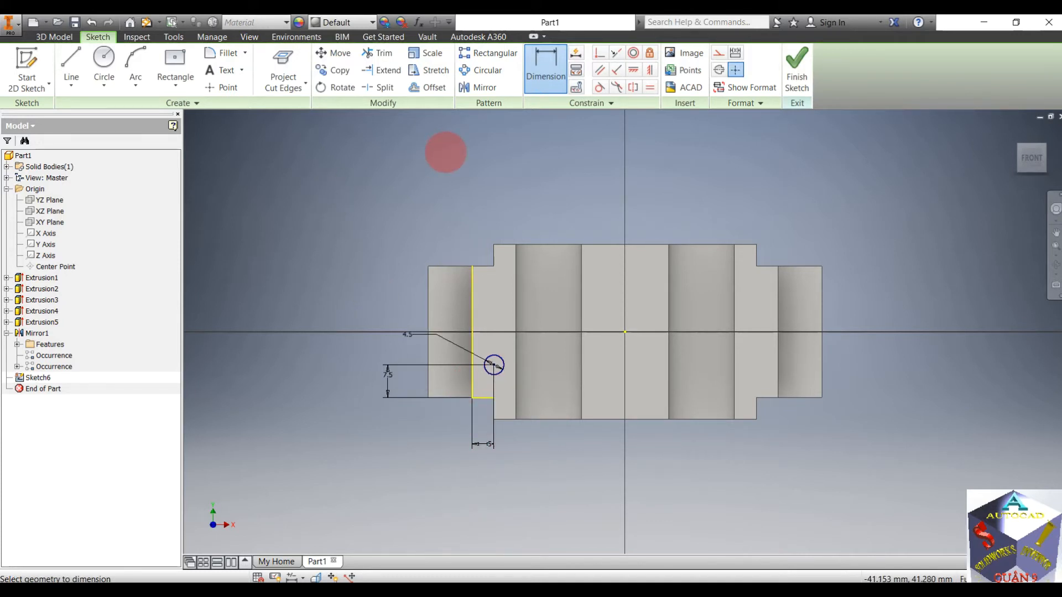
- Set up a rectangular pattern of the 4.5 mm circle upward along the face's outer left edge, and consult the Word drawing for the spacing
left_click(487, 53)
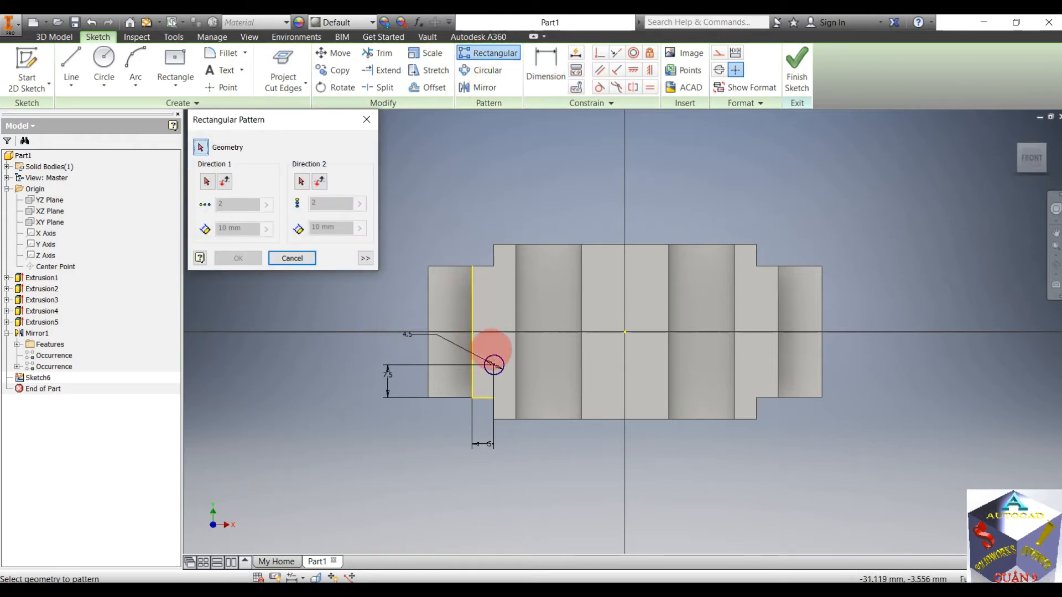
left_click(493, 365)
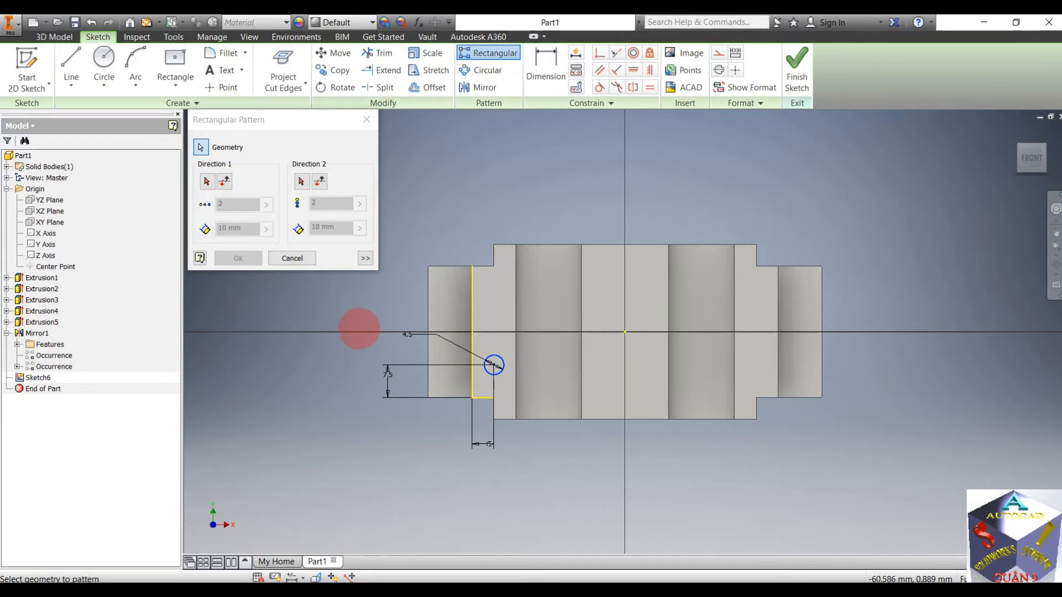
left_click(207, 181)
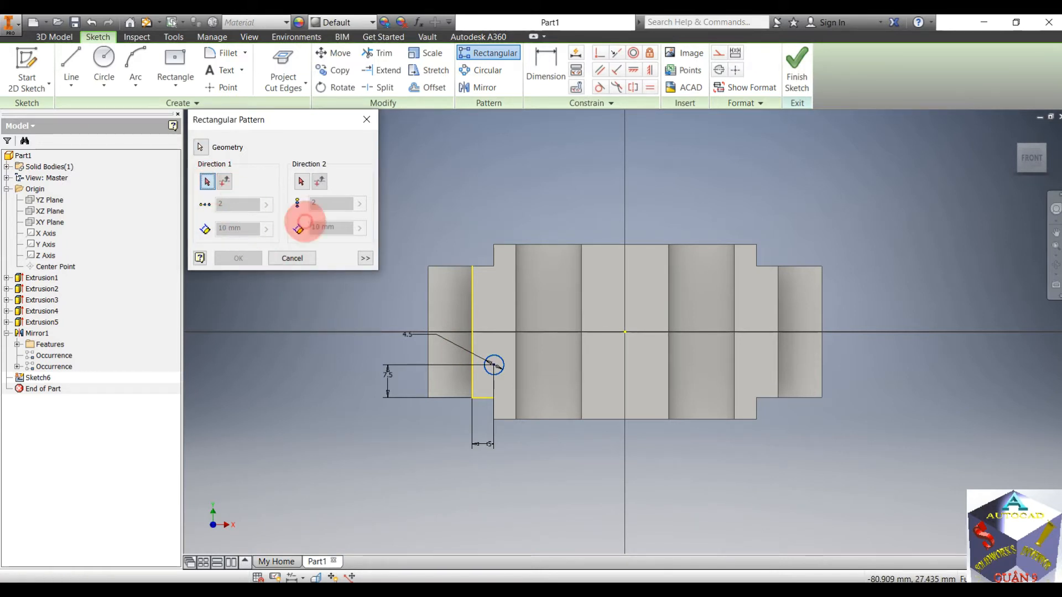
left_click(472, 341)
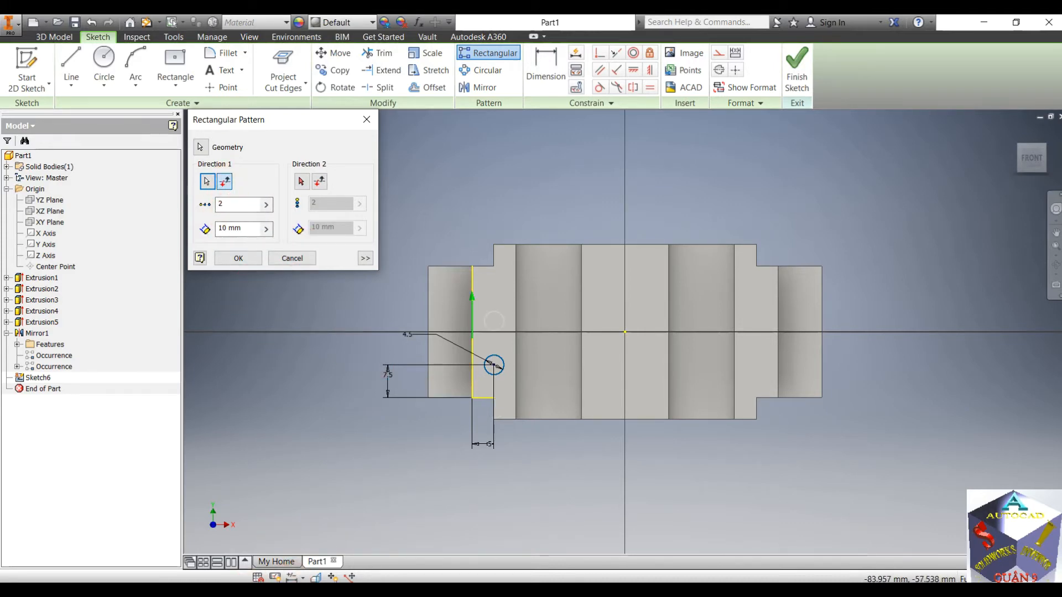
left_click(268, 588)
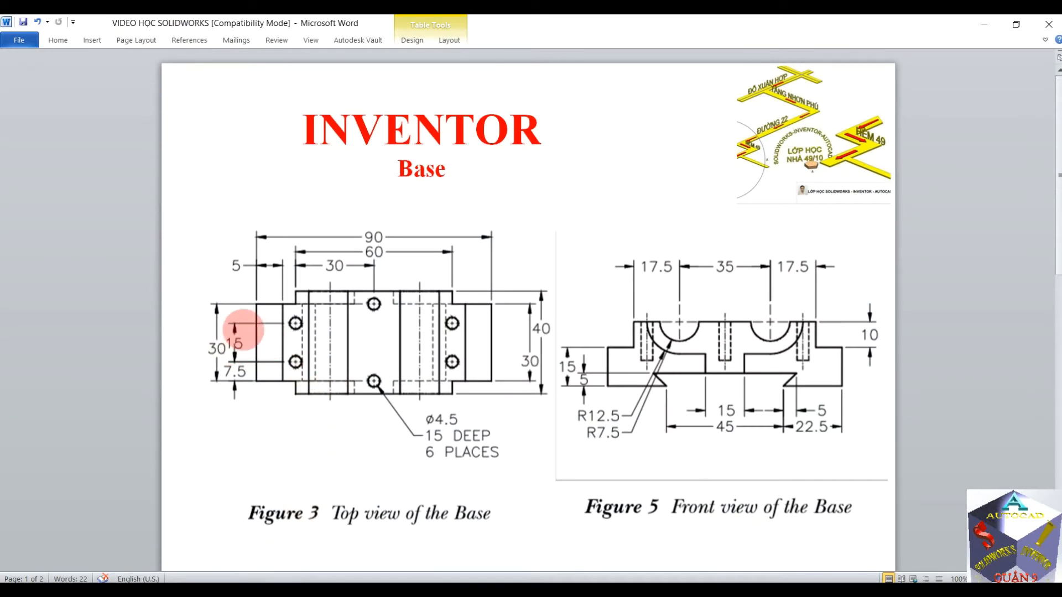